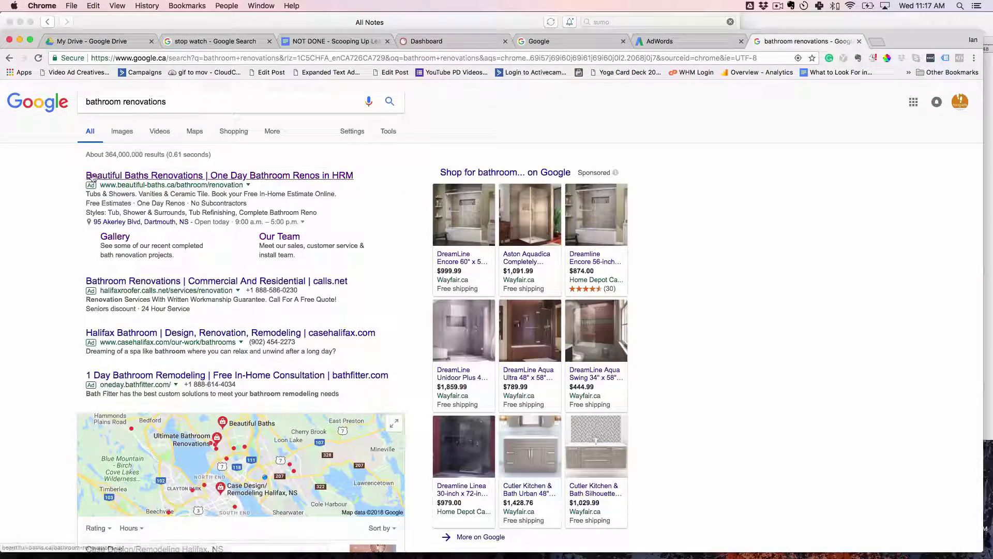
Bring up Google's suggestions to refine the bathroom renovations search.
scroll(60, 149, "down", 1)
scroll(60, 150, "up", 1)
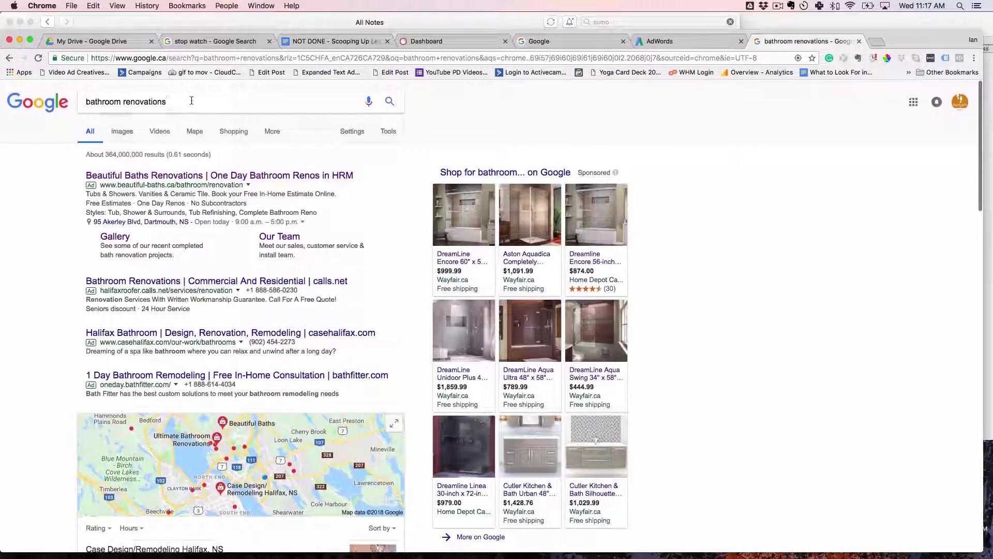
left_click(185, 101)
Search 'bathroom renovations halifax' and review the enlarged ads, map and listings.
left_click(186, 118)
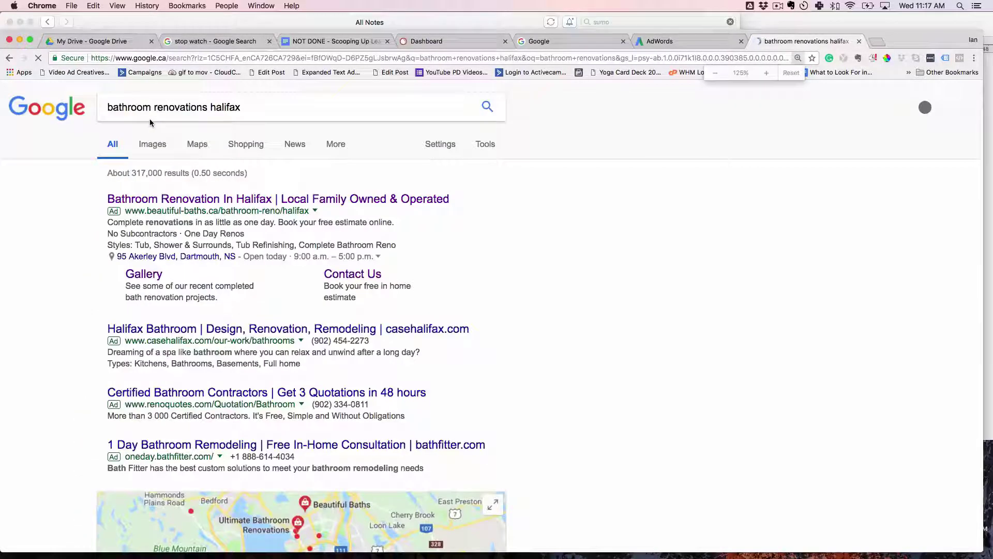
key("super+equal")
scroll(274, 196, "down", 10)
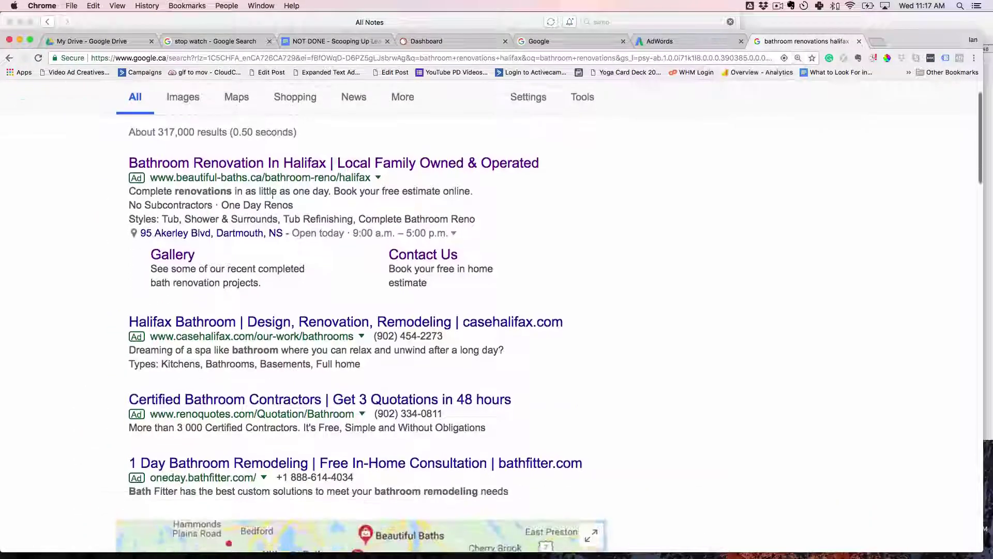
scroll(271, 199, "up", 10)
scroll(232, 335, "down", 9)
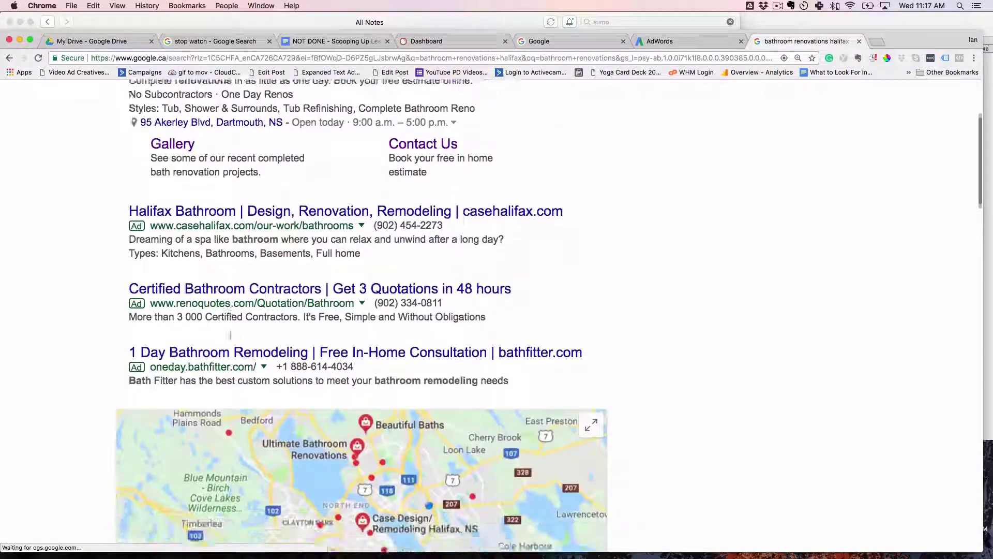
scroll(221, 280, "up", 10)
scroll(251, 400, "down", 2)
scroll(251, 400, "down", 15)
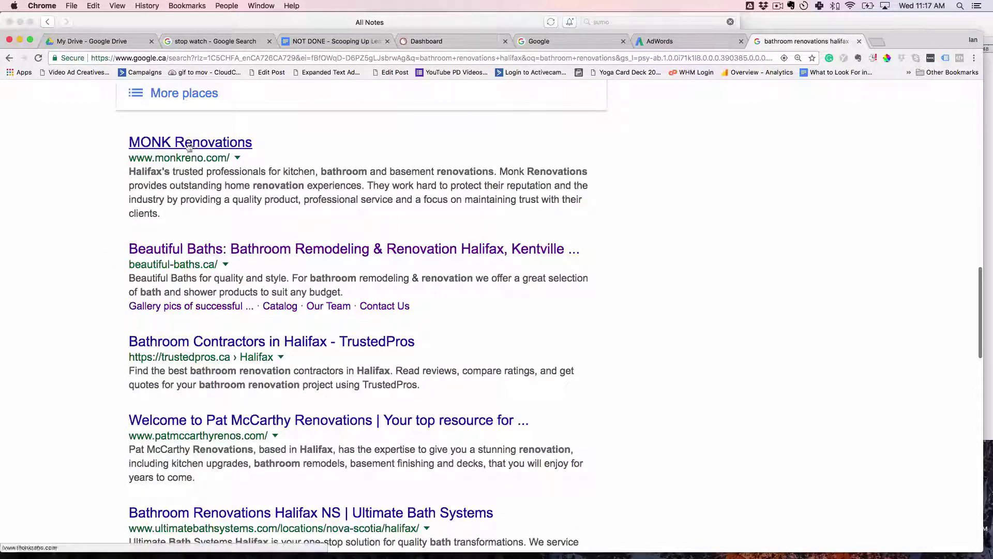
scroll(206, 342, "down", 1)
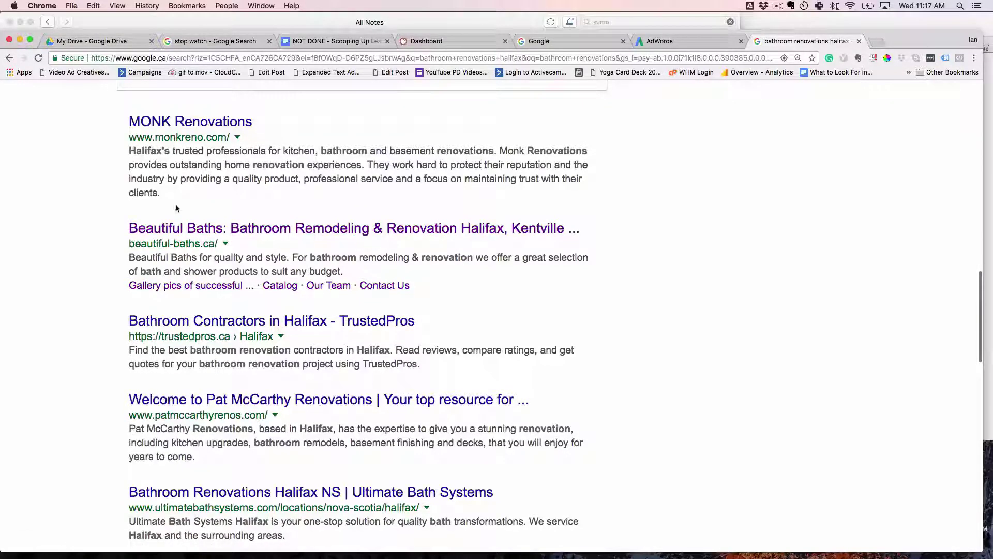
scroll(218, 364, "down", 5)
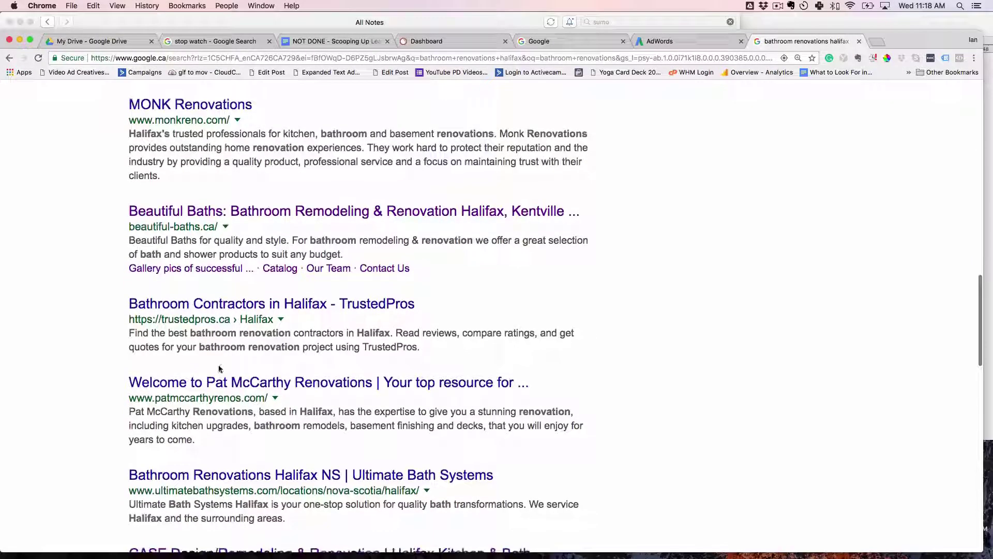
scroll(220, 367, "up", 15)
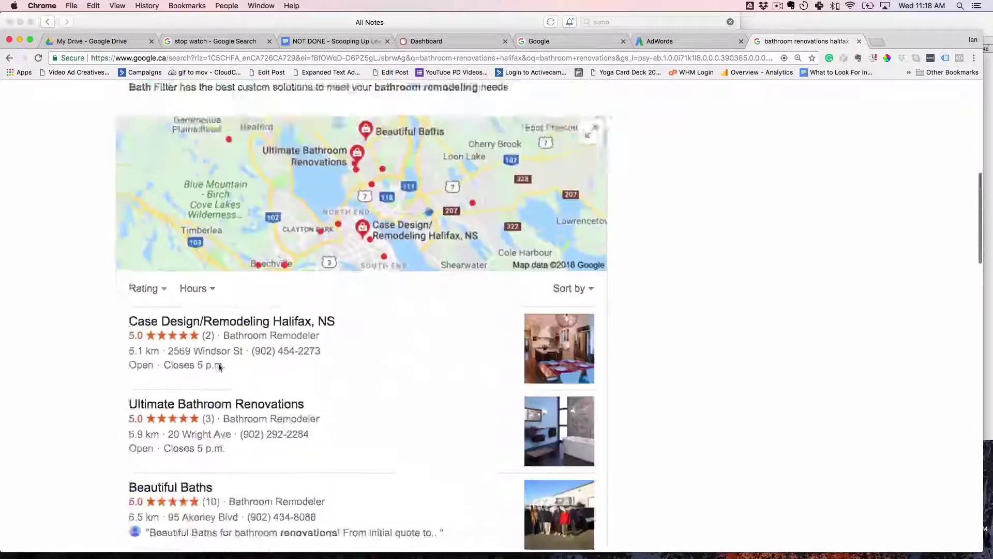
key("super+minus")
key("super+minus")
key("super+minus")
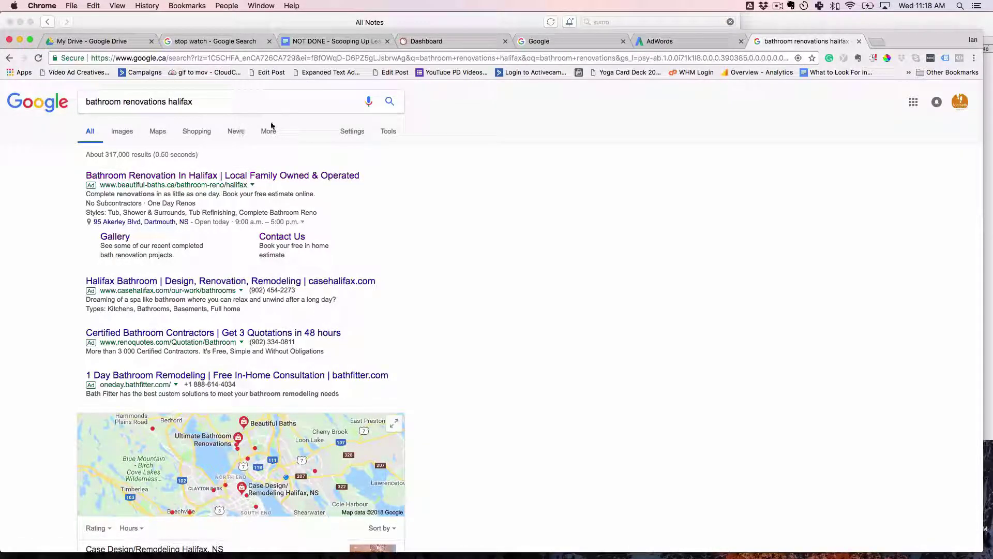
Revisit the search query twice without changing it, then move to the SEMrush dashboard.
left_click(259, 103)
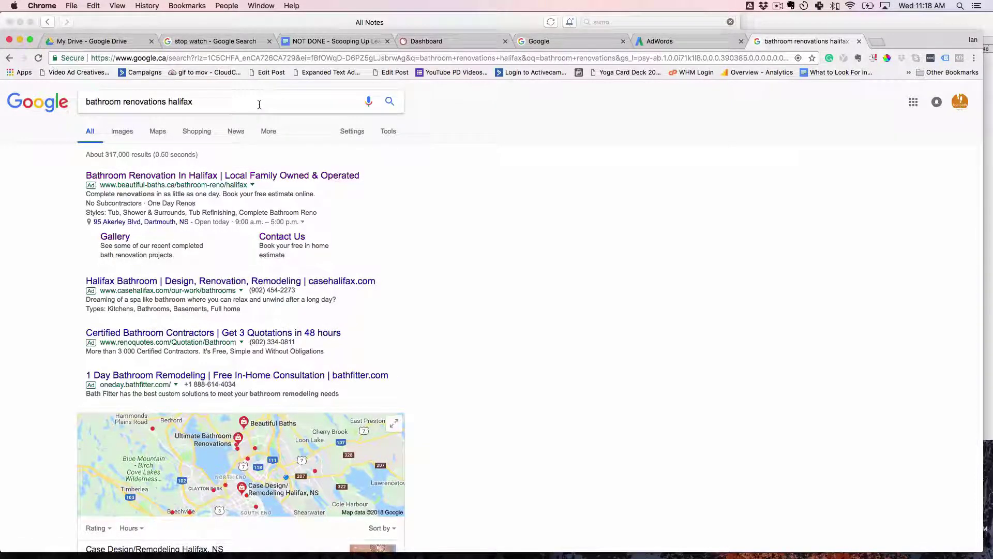
left_click(506, 212)
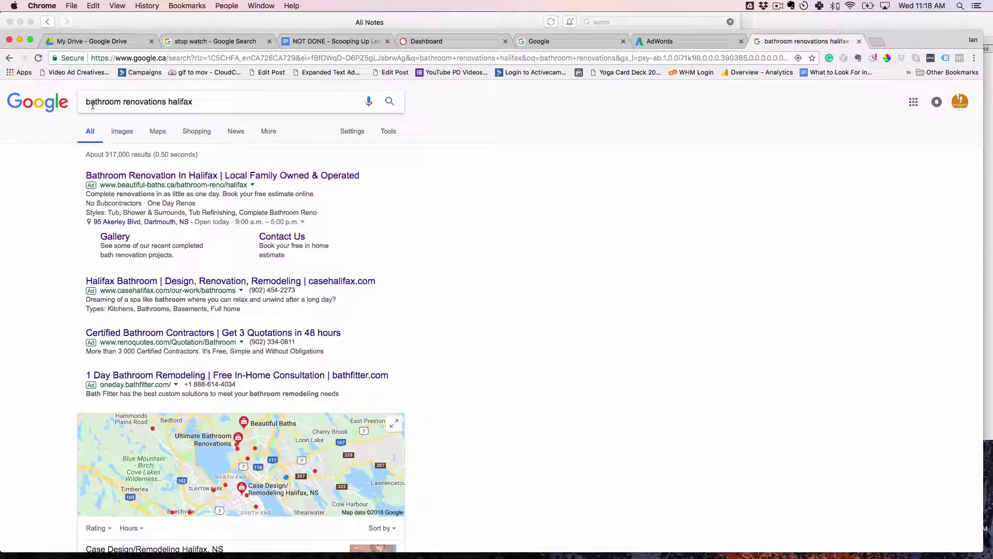
left_click(206, 102)
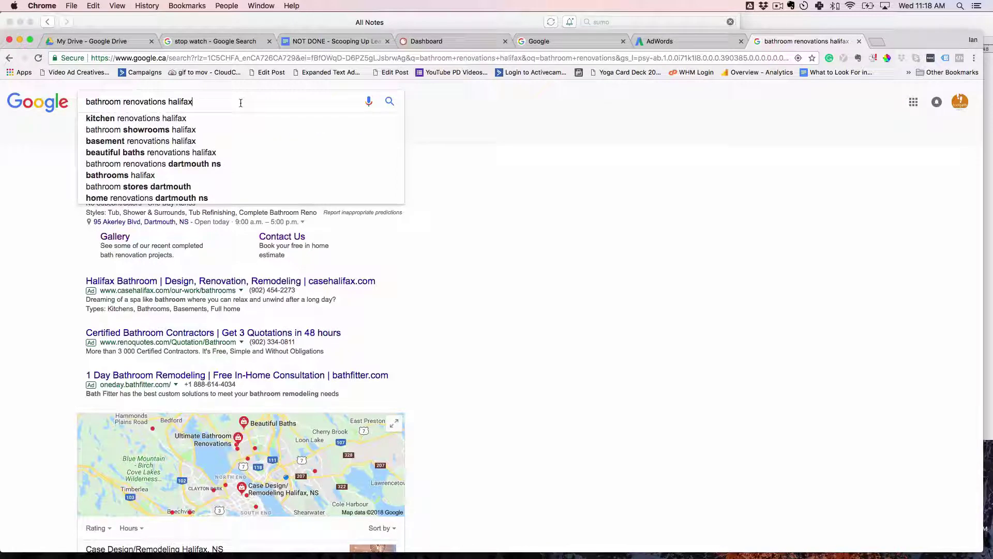
left_click(478, 171)
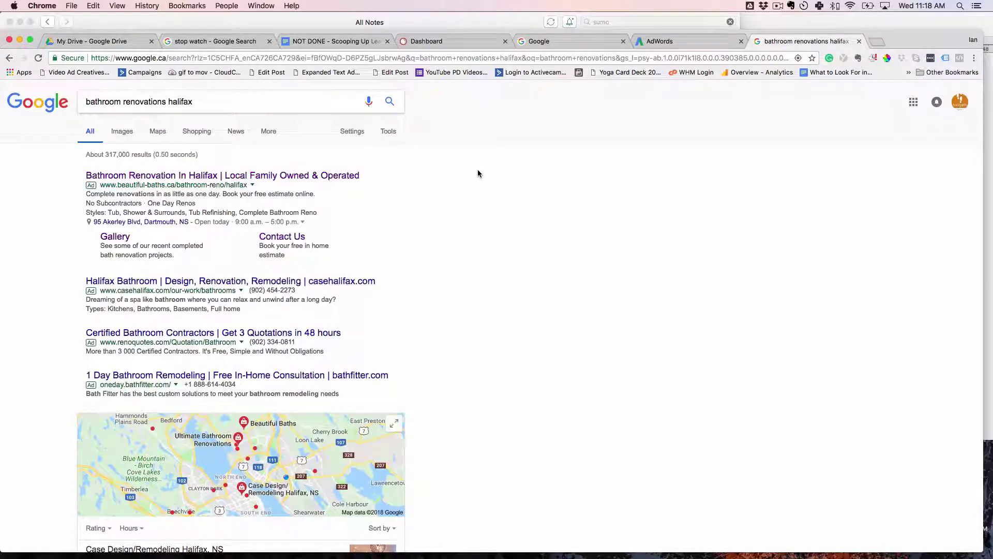
left_click(461, 46)
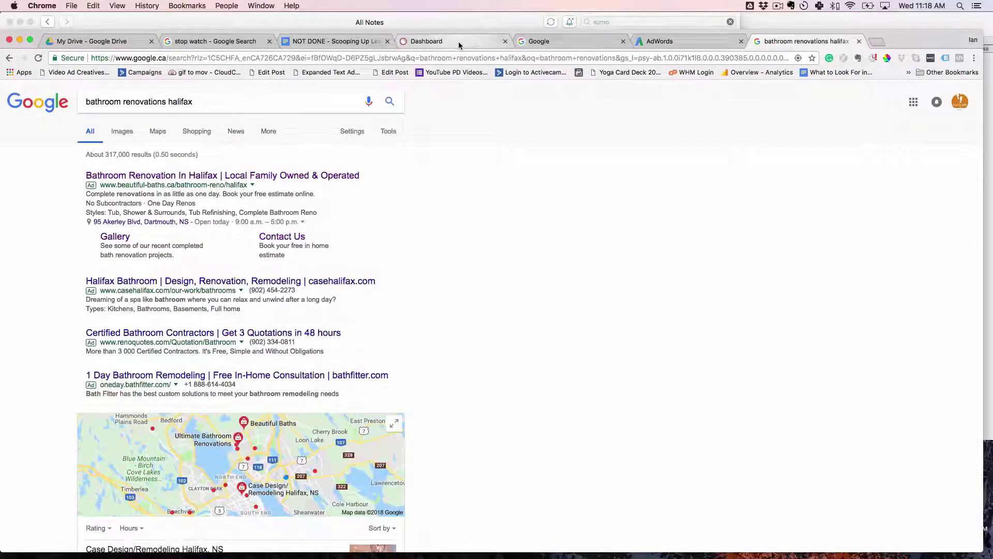
Run a SEMrush keyword search for 'bathroom renovation' on the enlarged dashboard.
left_click(310, 118)
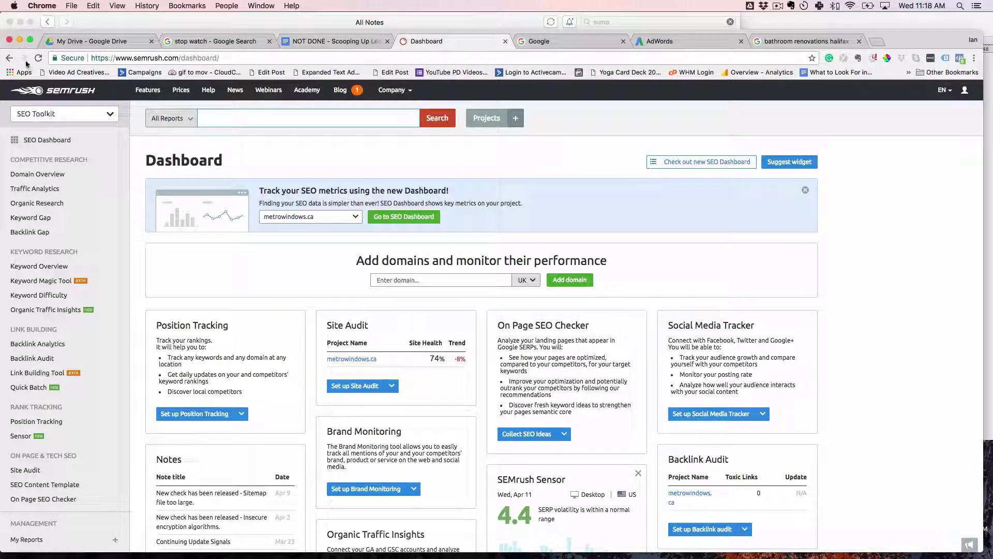
key("super+equal")
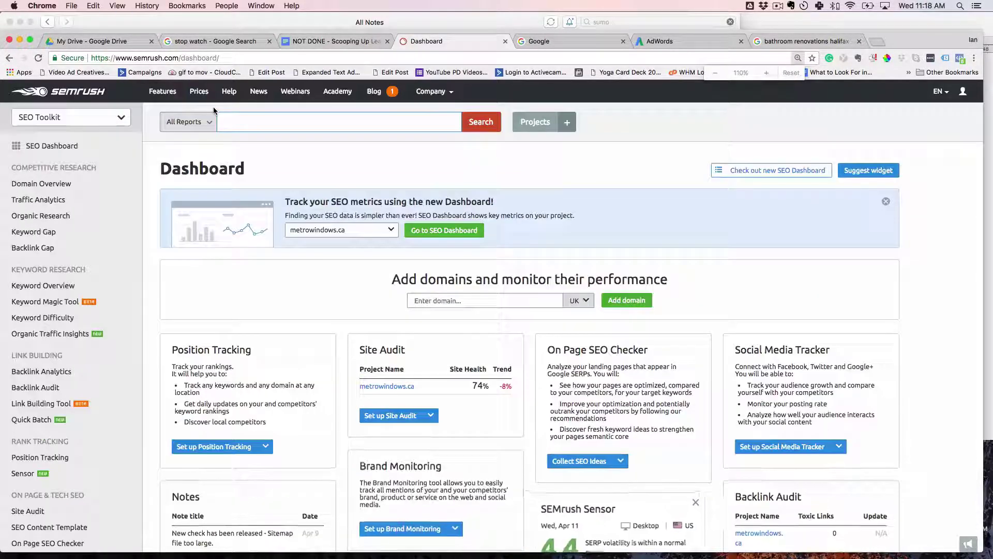
key("super+equal")
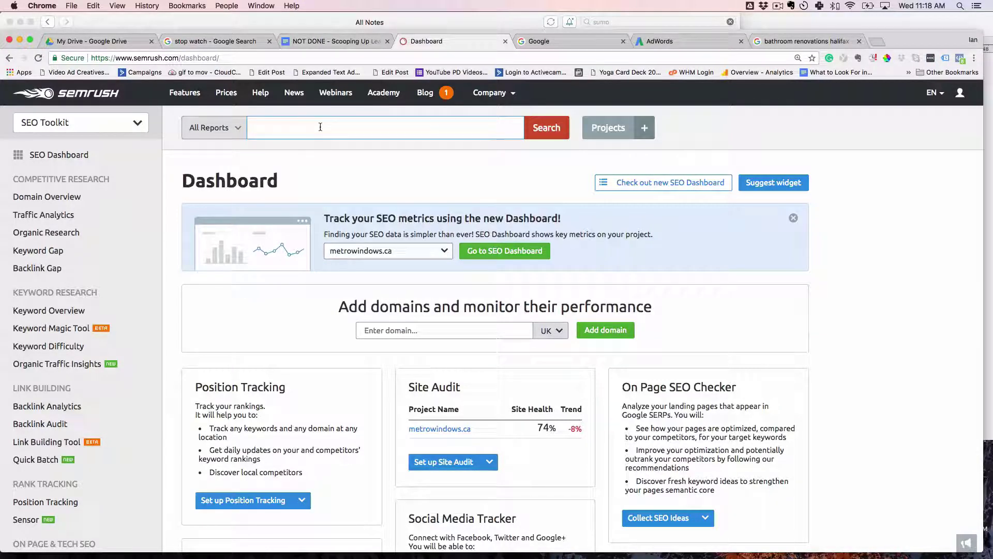
type("oom renovation")
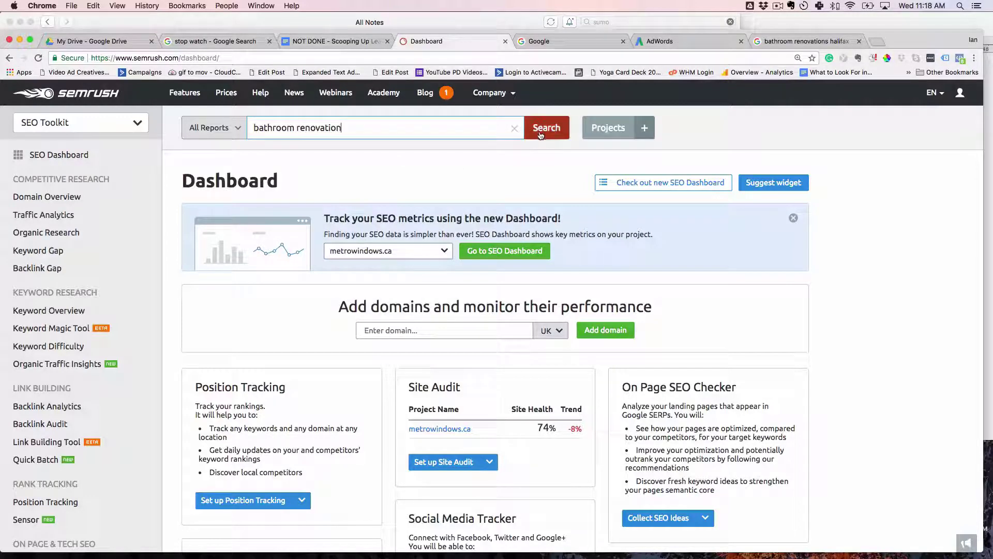
left_click(547, 128)
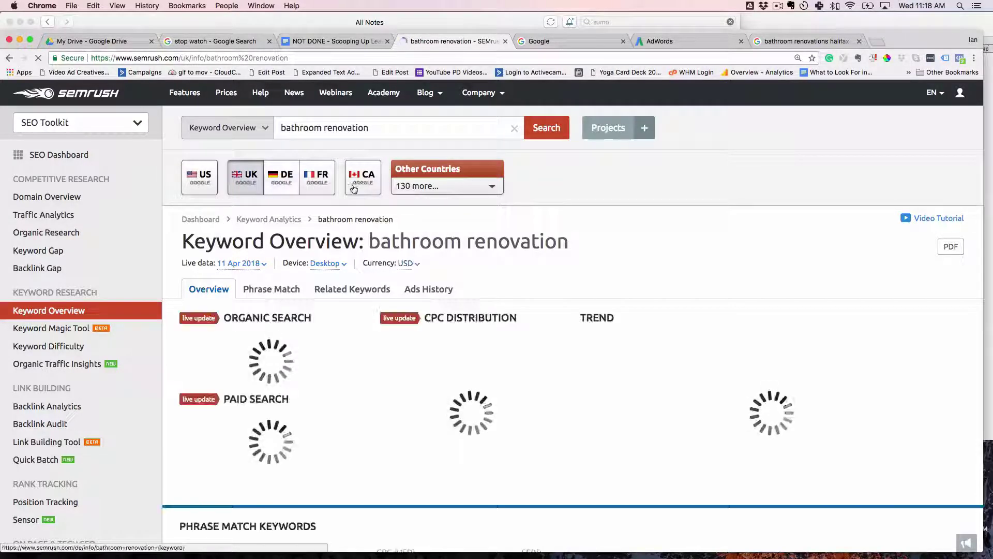
Switch the overview to the US database and zoom into the 728 phrase match keywords.
left_click(194, 188)
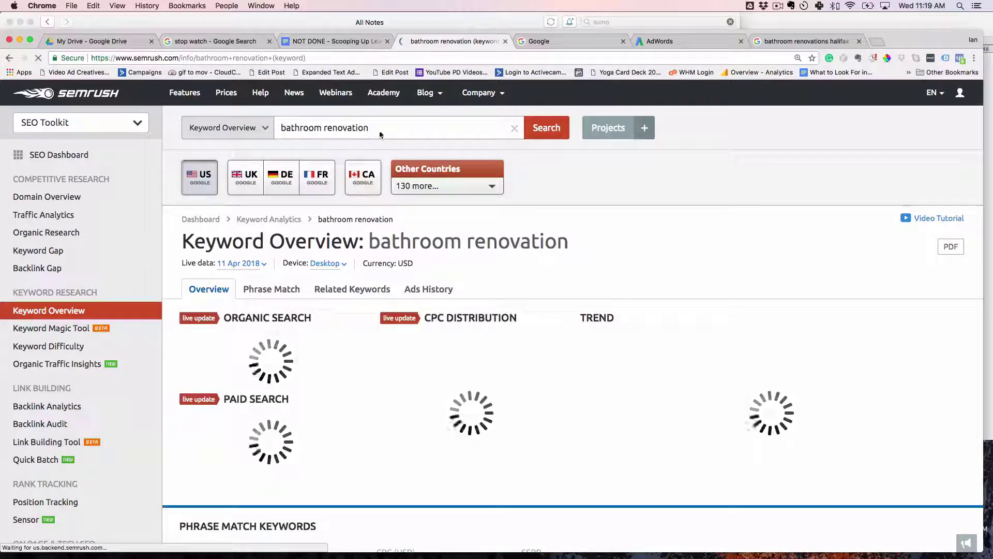
left_click_drag(369, 127, 281, 129)
left_click(408, 130)
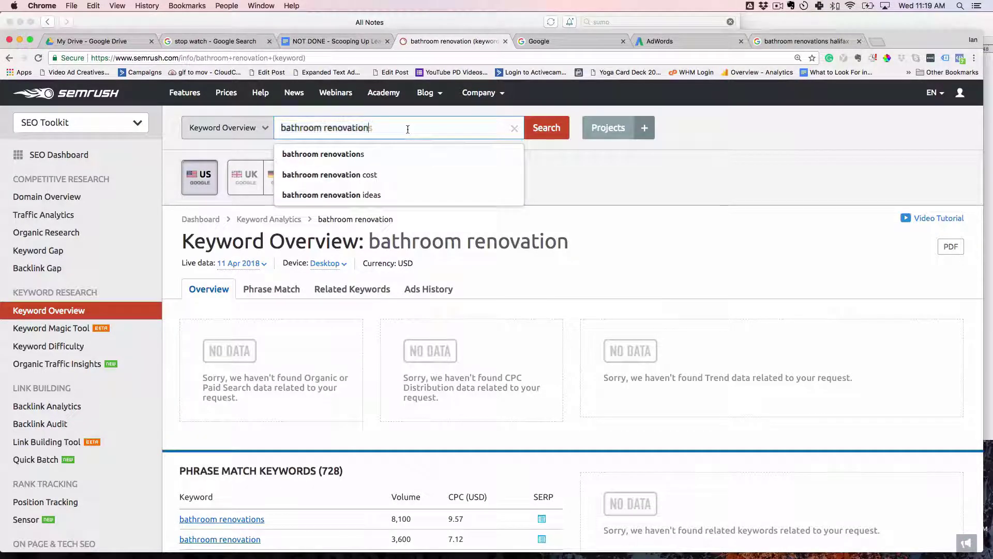
scroll(551, 195, "down", 1)
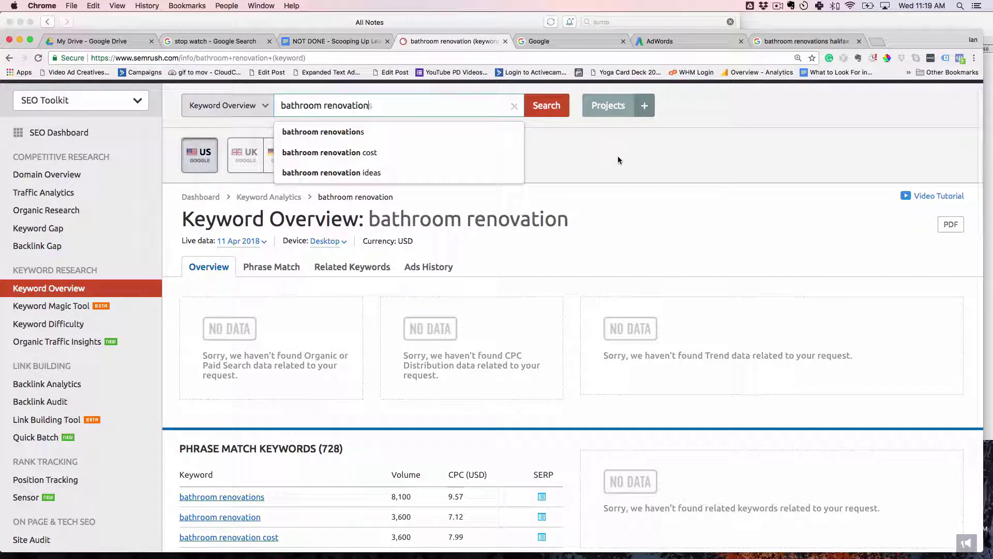
scroll(619, 159, "down", 5)
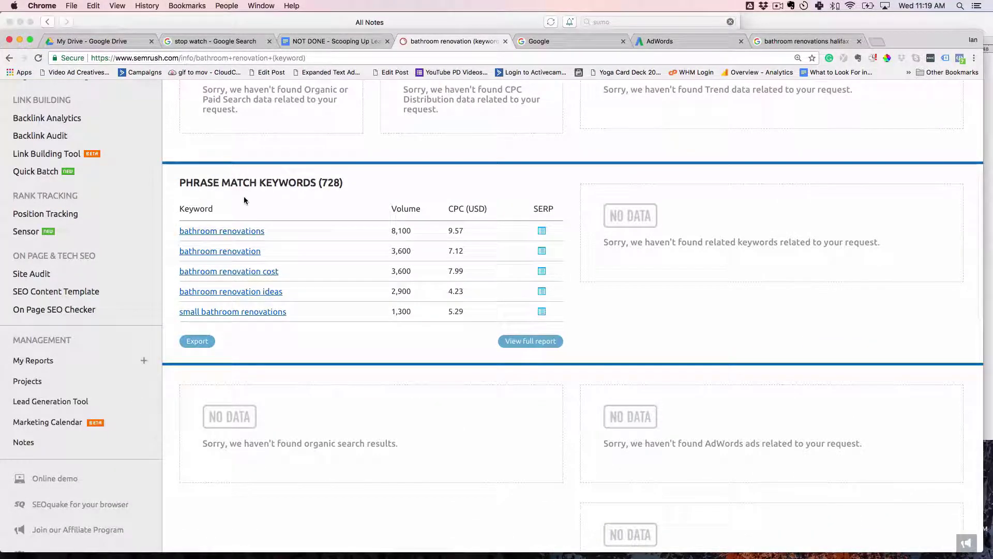
key("super+equal")
key("super+equal")
scroll(310, 233, "down", 1)
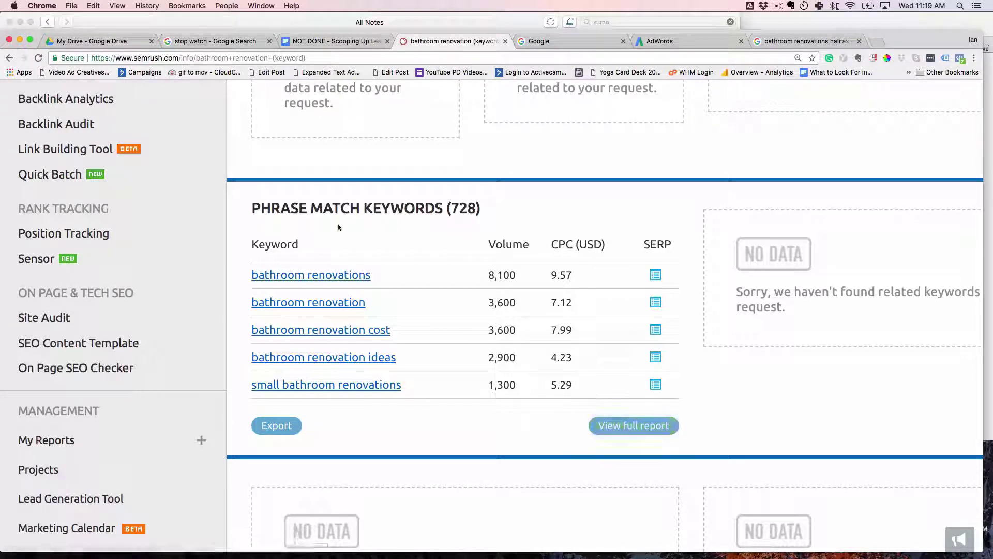
Open the full 728-keyword Phrase Match report and scroll down to diy bathroom renovation.
left_click(634, 425)
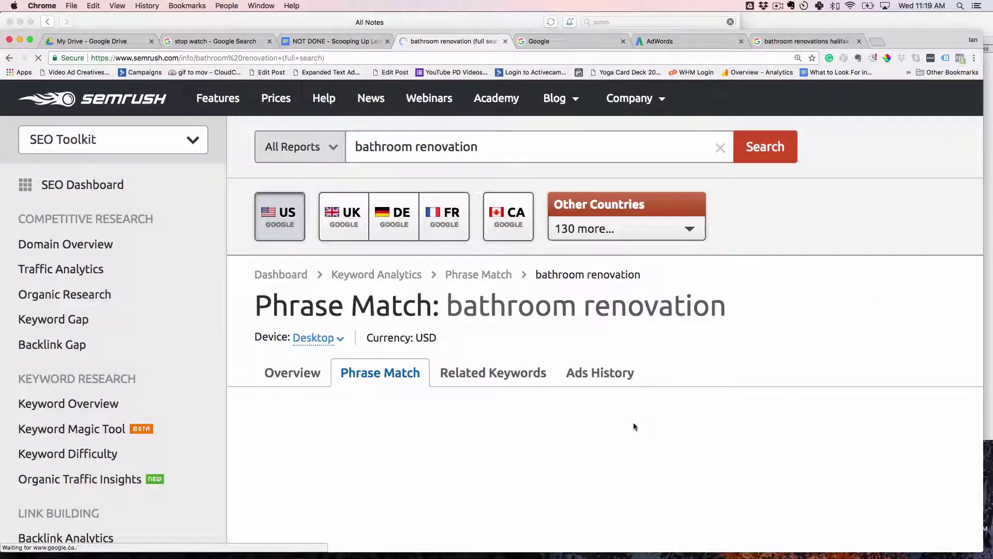
key("super+minus")
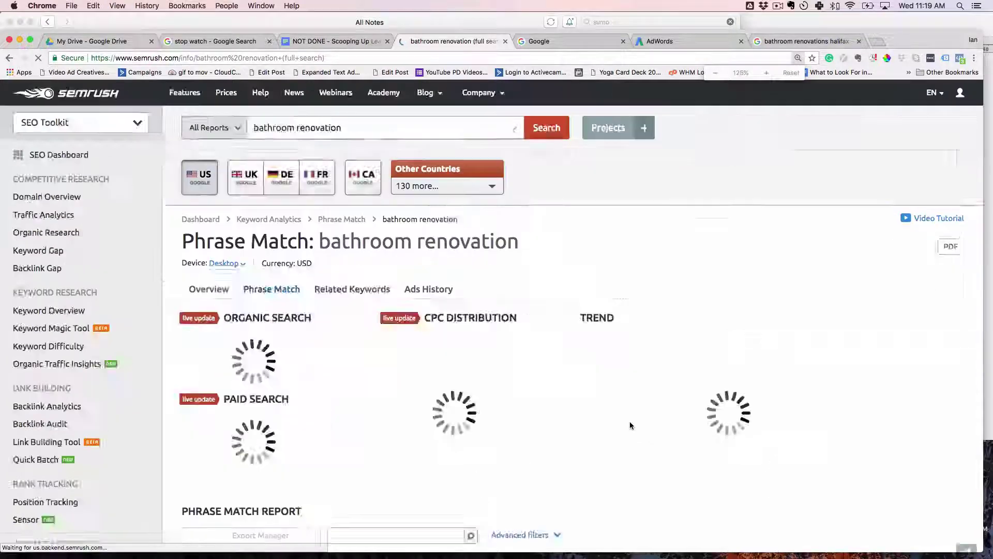
scroll(629, 421, "down", 10)
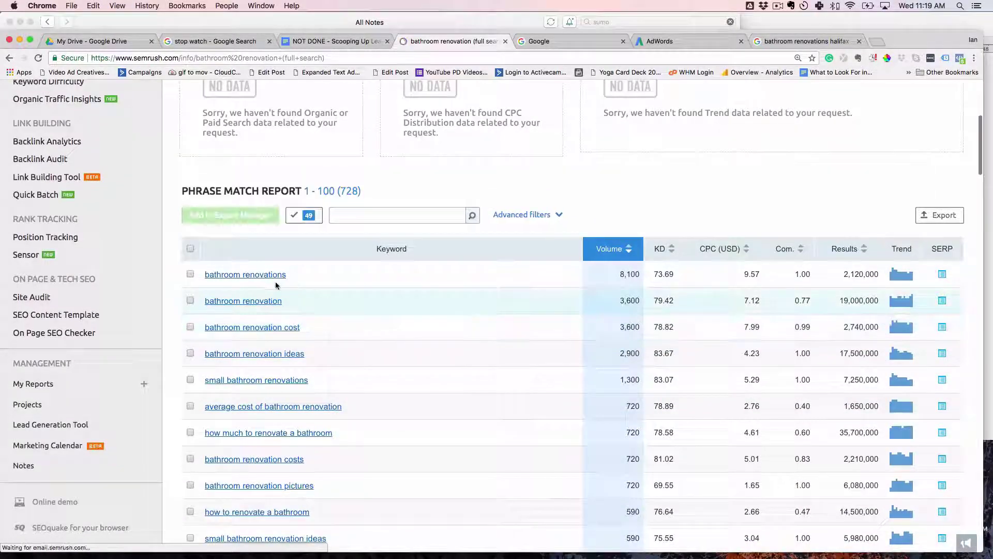
scroll(379, 321, "down", 3)
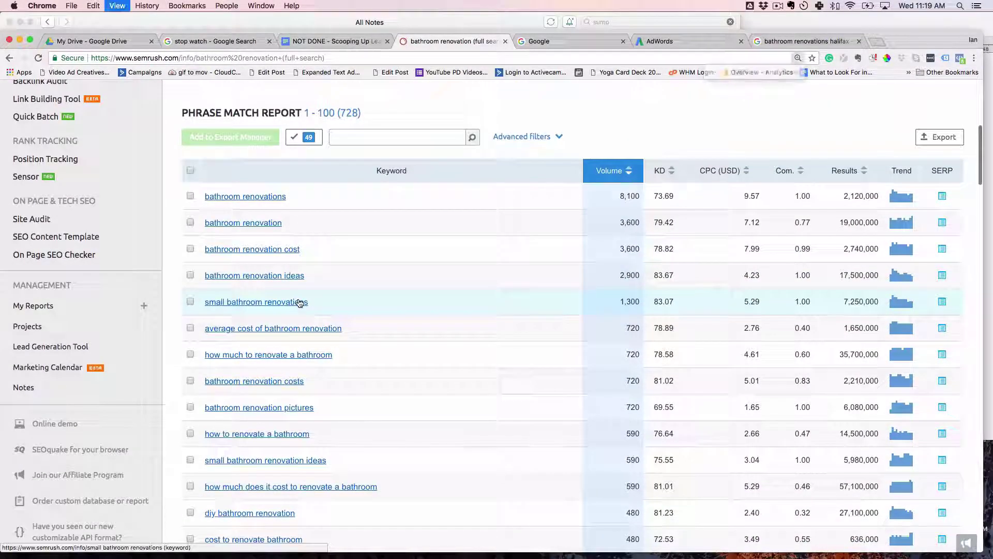
key("super+plus")
key("super+plus")
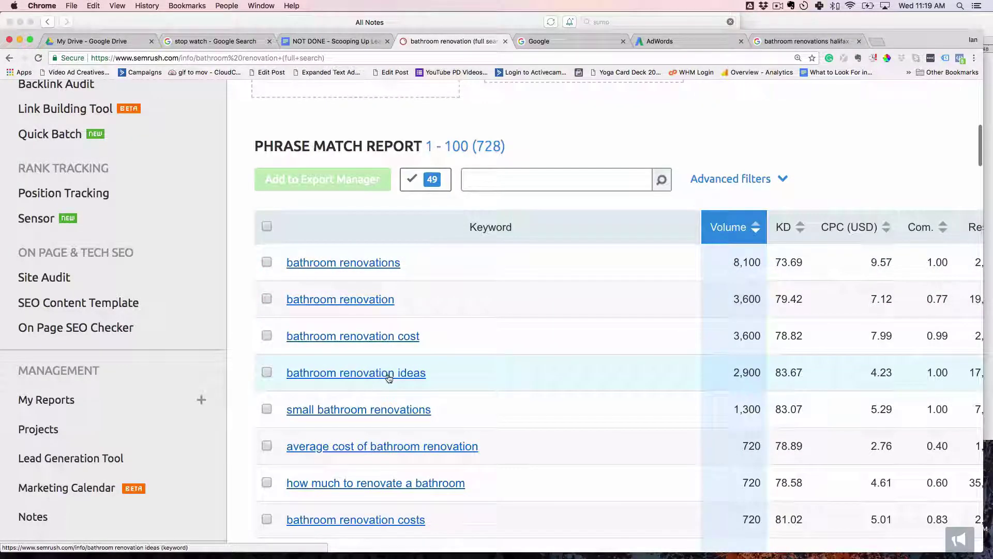
scroll(388, 362, "down", 3)
scroll(394, 380, "down", 2)
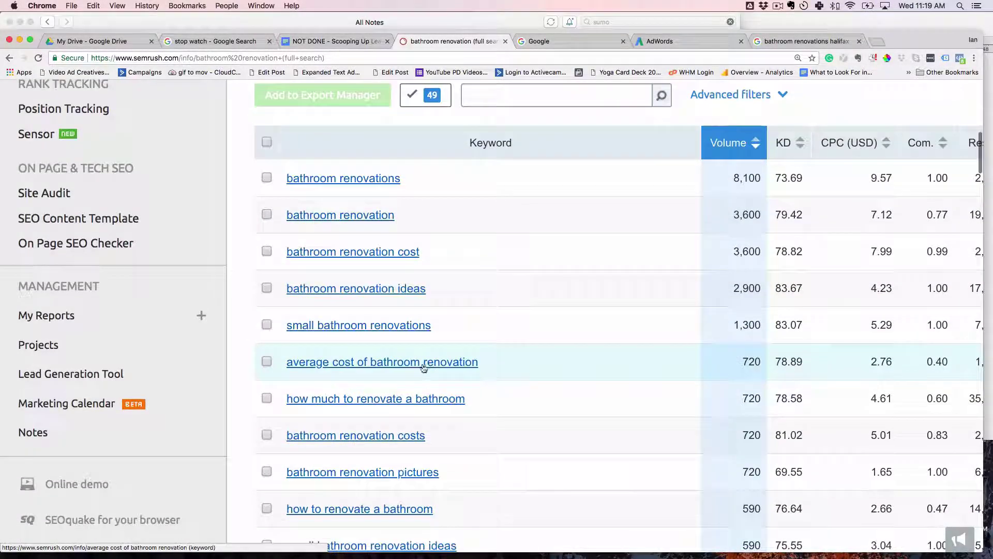
scroll(391, 382, "down", 2)
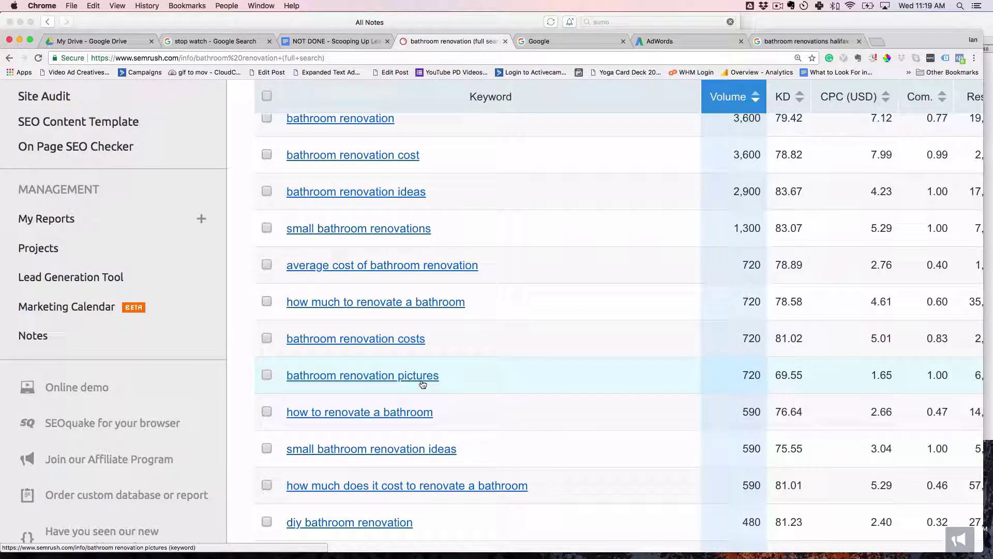
Take 'bathroom renovation ideas' from the SEMrush report into the TextEdit note.
key("super+Tab")
key("super+Tab")
key("super+Tab")
key("super+Tab")
key("super+Tab")
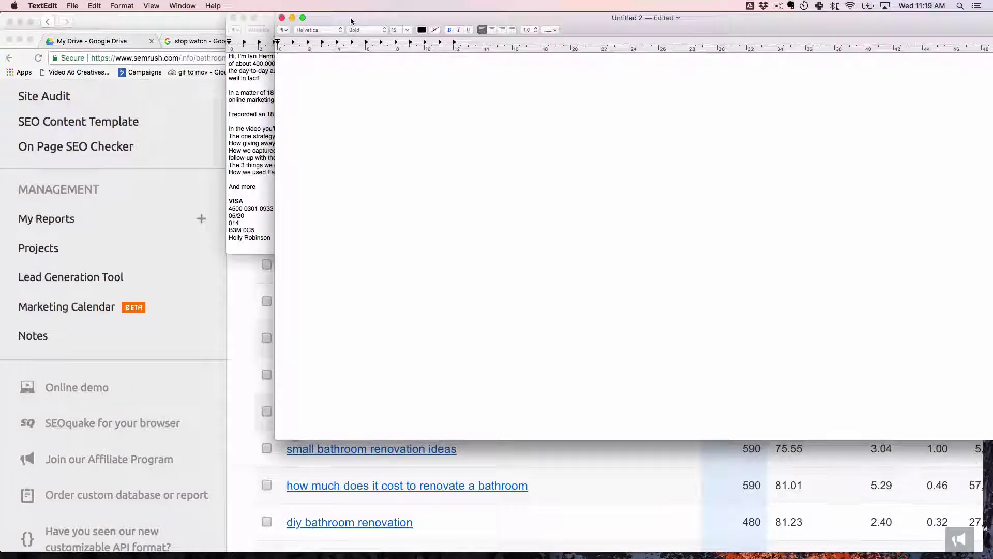
left_click(621, 510)
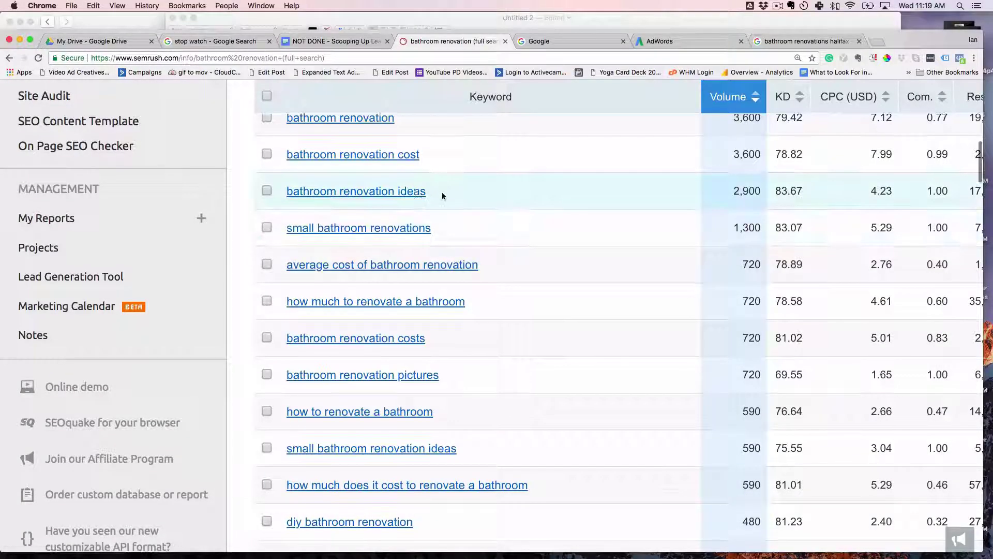
left_click_drag(443, 195, 280, 193)
key("super+Tab")
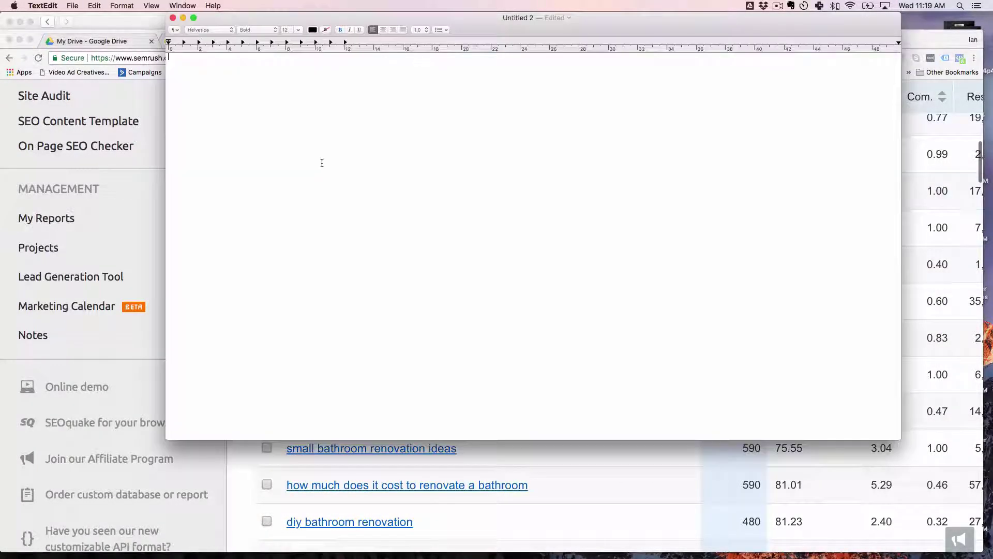
key("super+Tab")
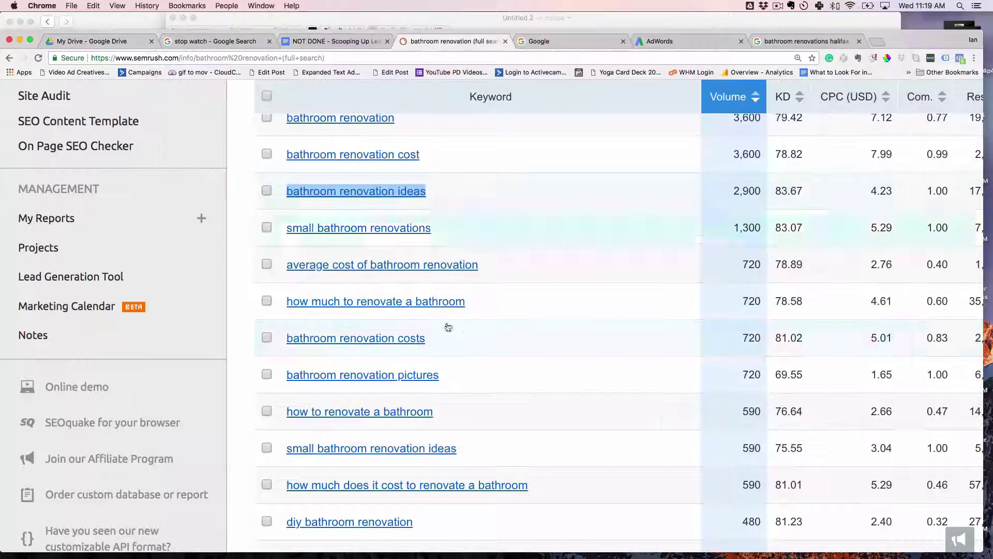
Add 'bathroom renovation pictures' as the note's second line.
scroll(470, 315, "down", 1)
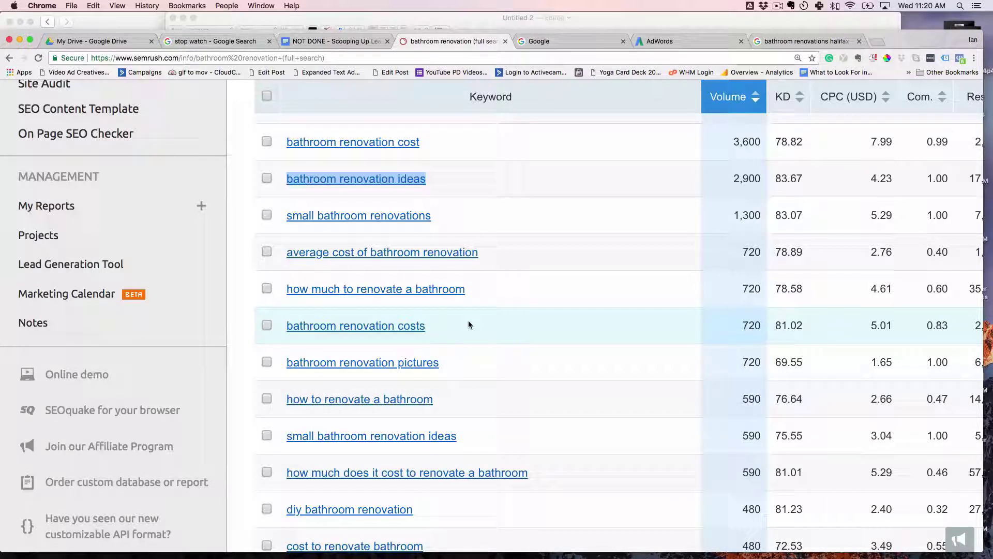
scroll(493, 328, "down", 1)
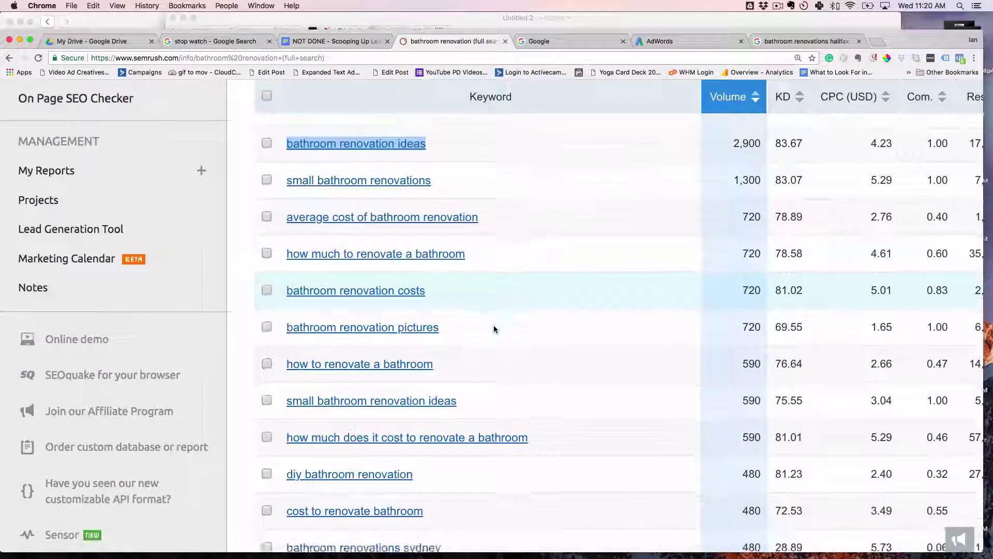
scroll(494, 329, "down", 1)
left_click_drag(449, 303, 286, 300)
key("super+c")
key("super+Tab")
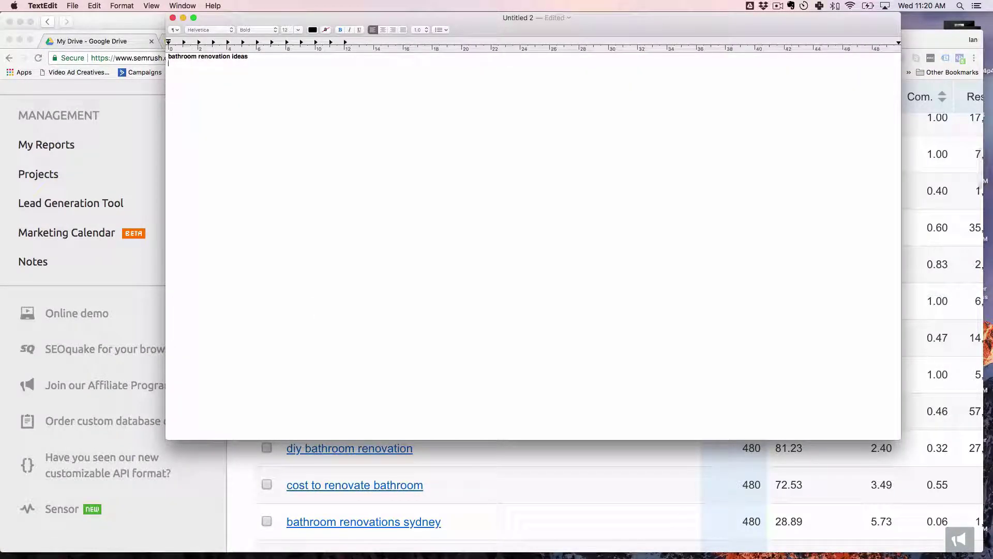
key("super+v")
key("super+Tab")
Add 'bathroom renovations before and after' as line three, then select the ideas line.
scroll(585, 467, "down", 4)
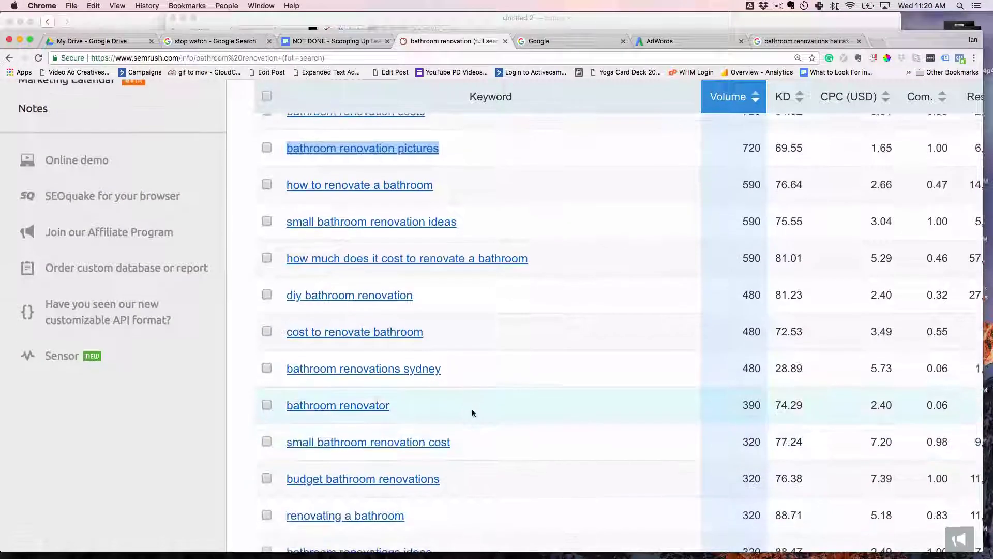
scroll(404, 371, "down", 2)
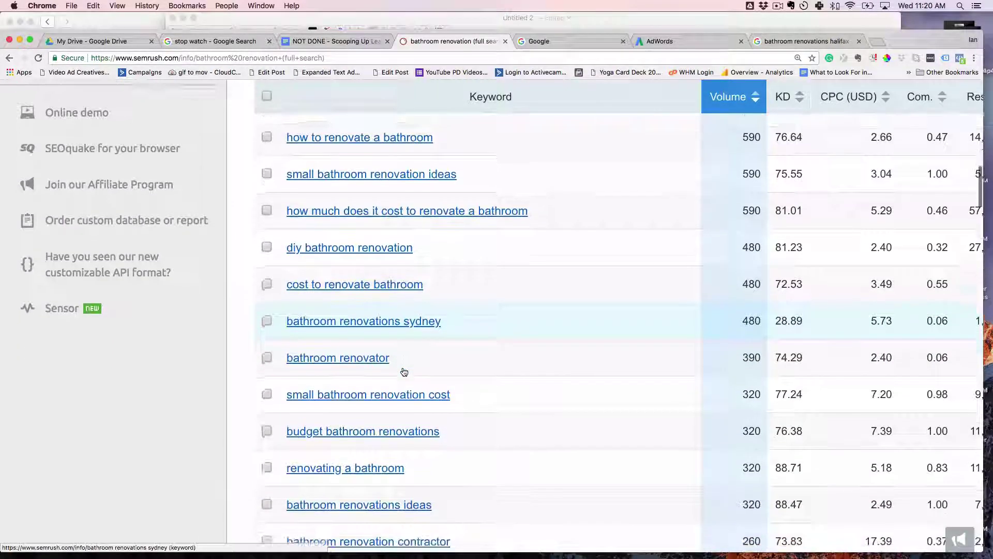
scroll(362, 381, "down", 2)
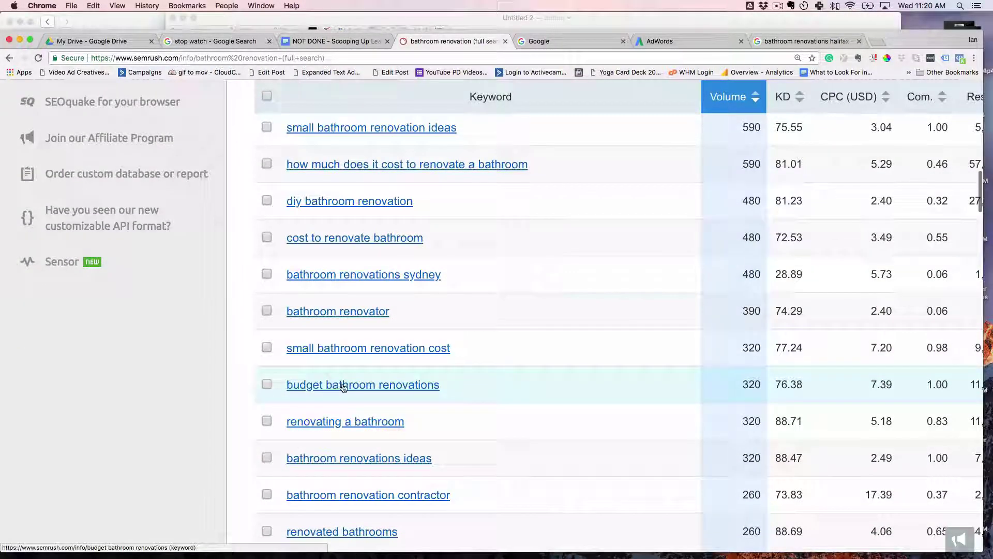
scroll(344, 387, "down", 2)
scroll(440, 371, "down", 3)
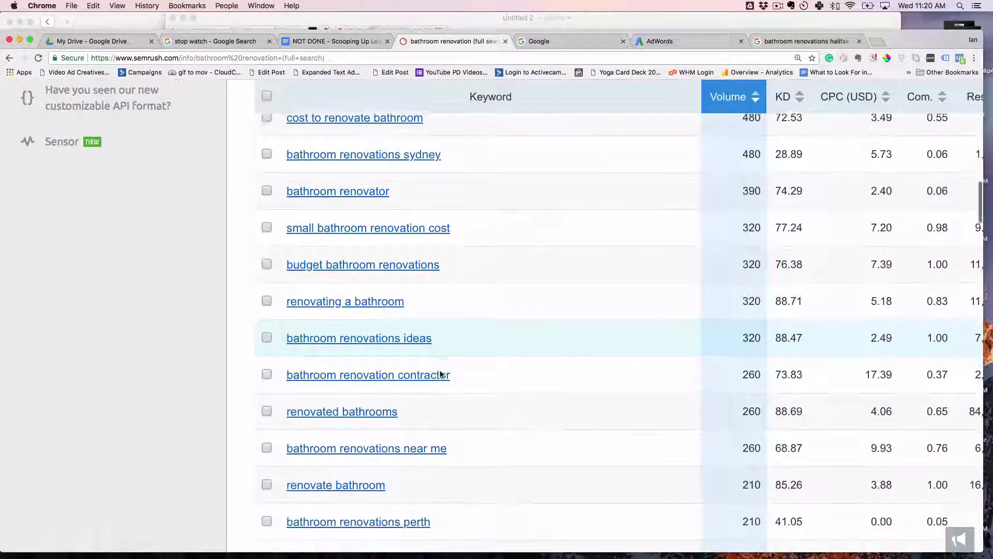
scroll(495, 374, "down", 3)
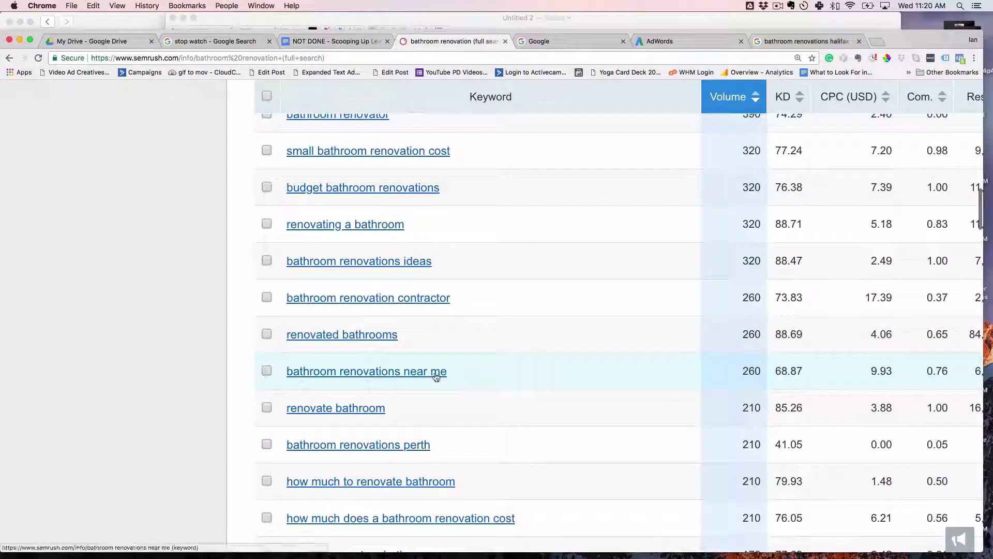
scroll(436, 376, "down", 6)
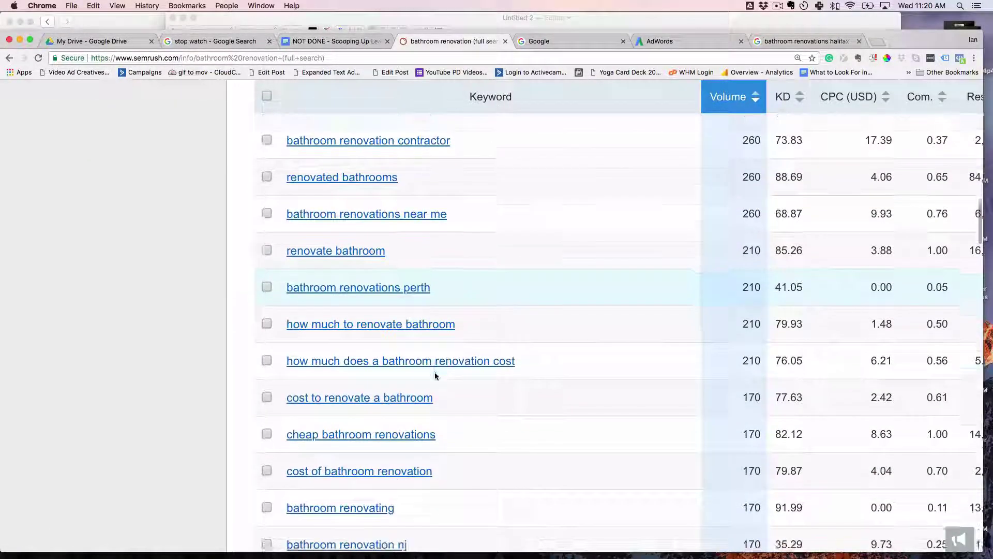
scroll(434, 376, "down", 8)
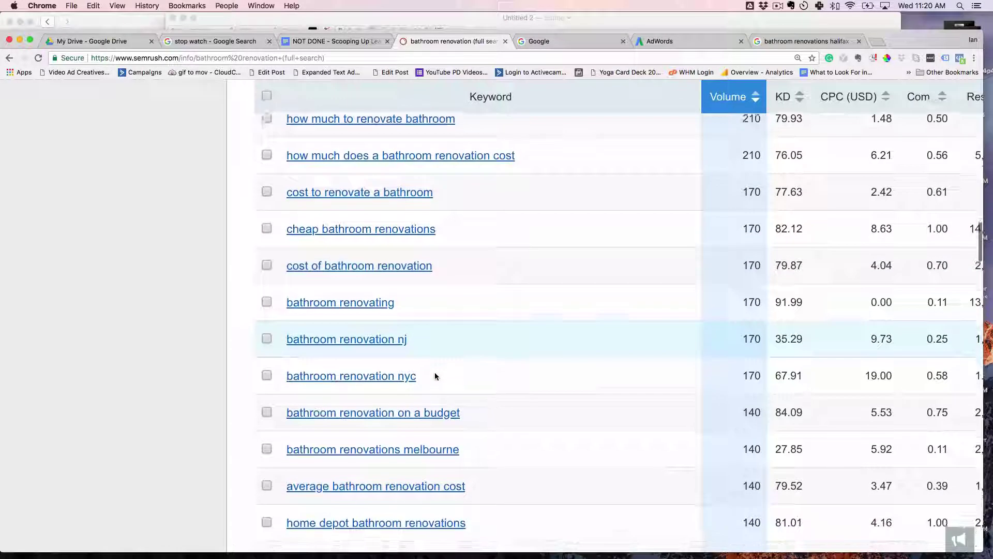
scroll(435, 375, "down", 7)
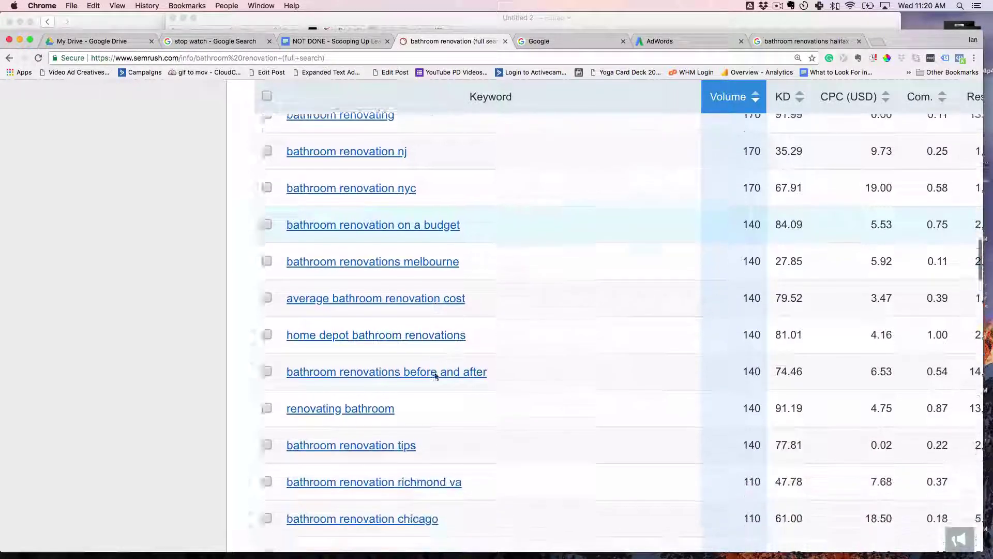
scroll(435, 377, "down", 5)
left_click_drag(489, 232, 284, 231)
key("super+Tab")
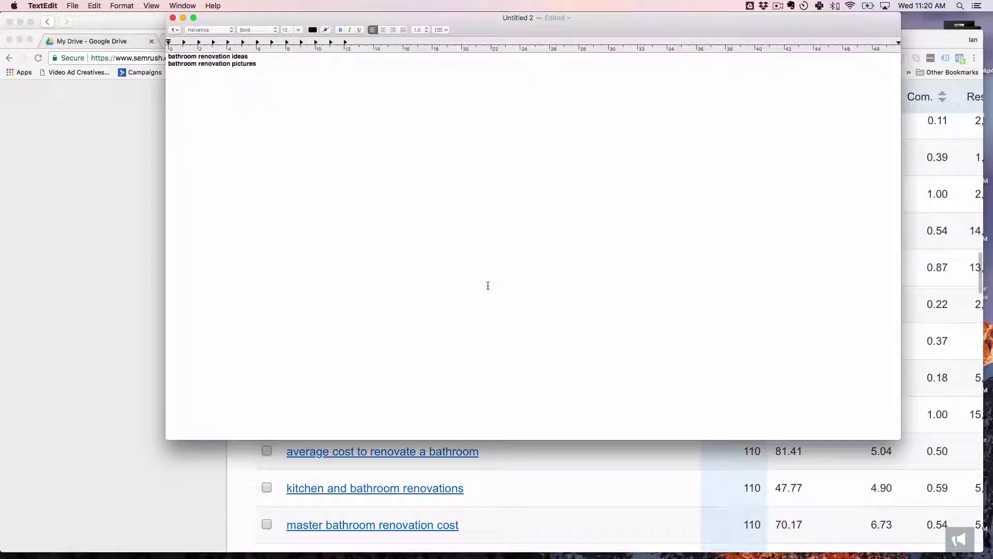
key("super+v")
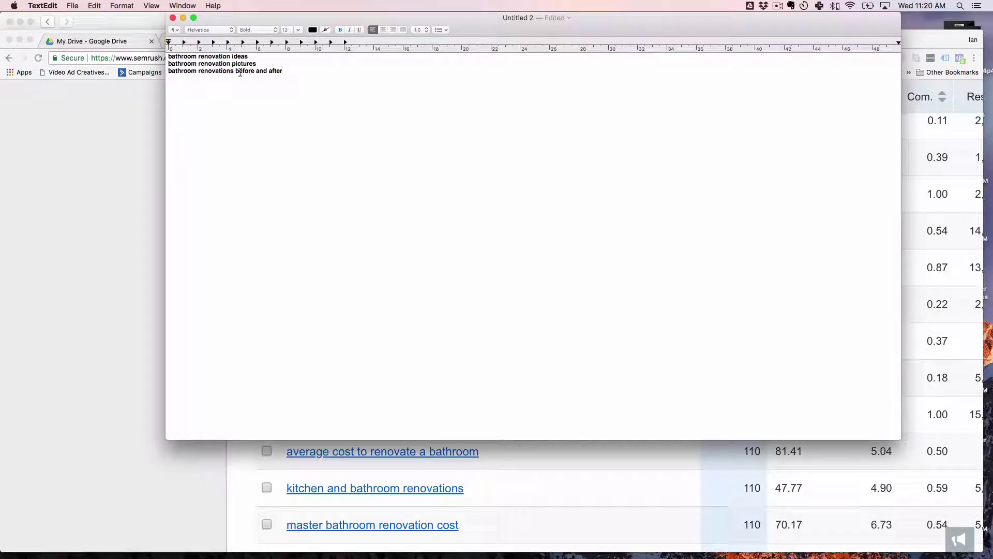
left_click_drag(255, 56, 169, 56)
Search Google for 'bathroom renovation ideas' and browse the results at 150% zoom.
left_click(111, 155)
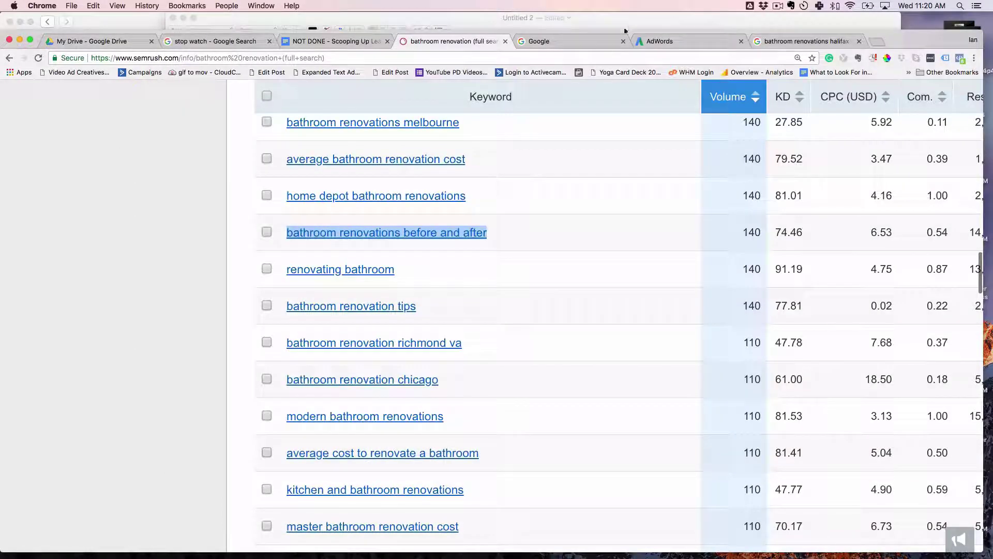
left_click(556, 42)
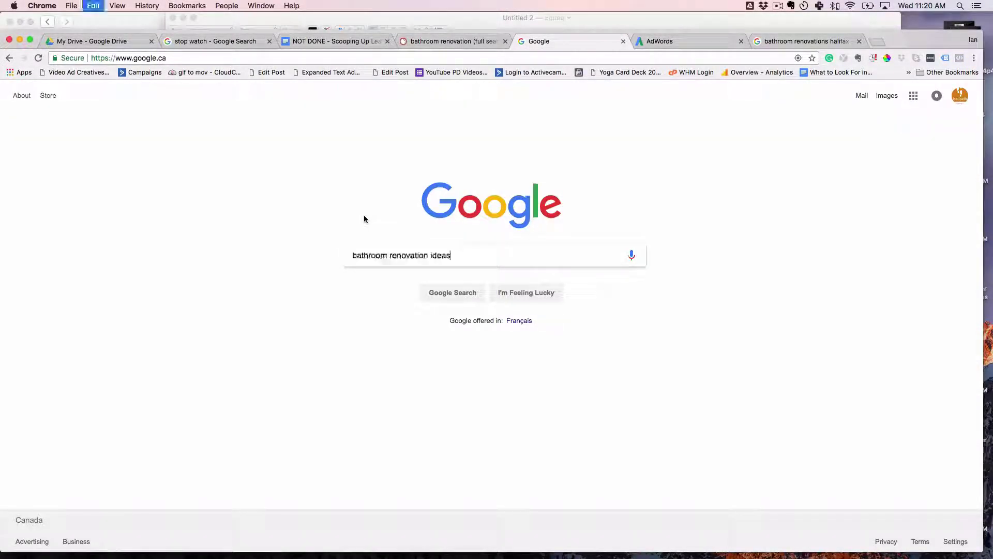
key("Return")
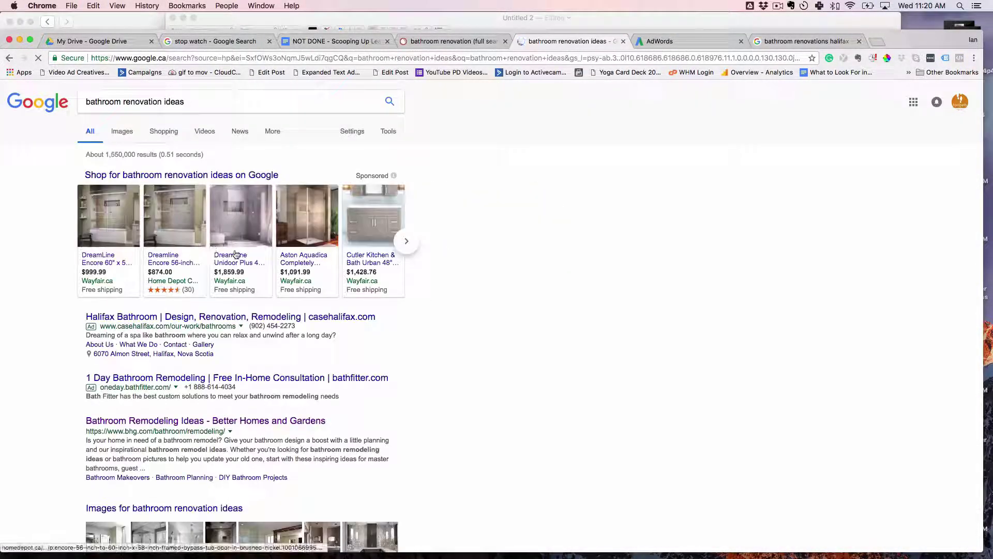
scroll(235, 255, "down", 3)
scroll(235, 255, "down", 1)
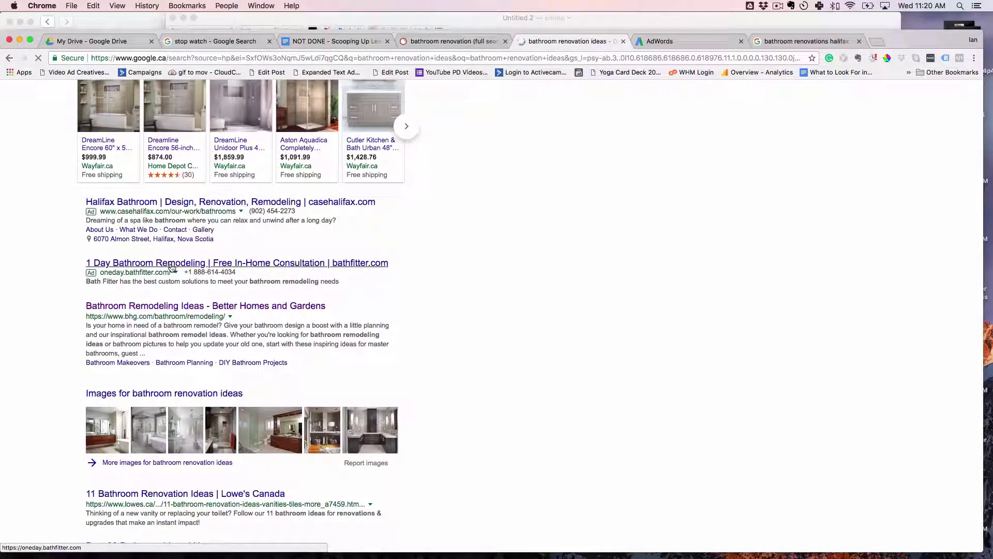
key("super+equal")
key("super+equal")
key("super+equal")
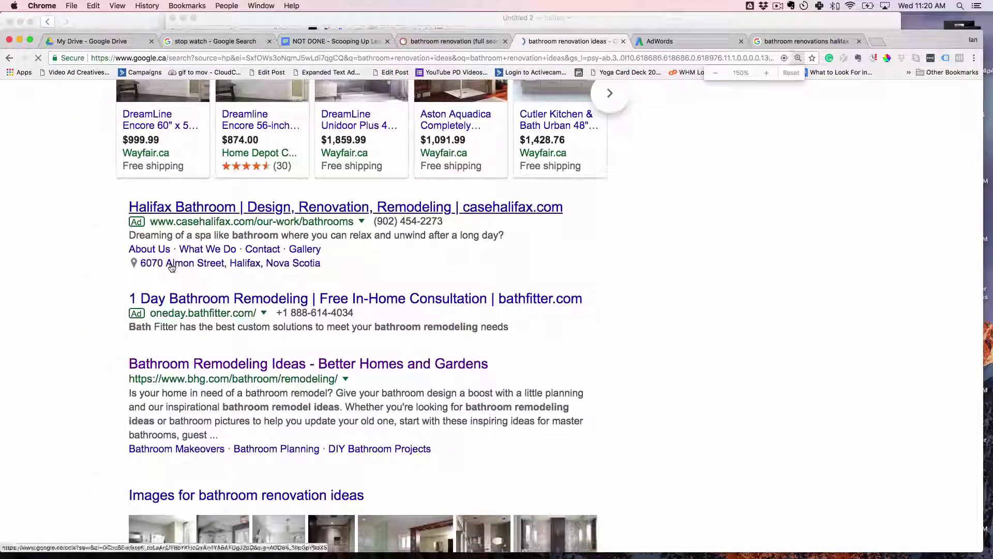
scroll(172, 267, "down", 3)
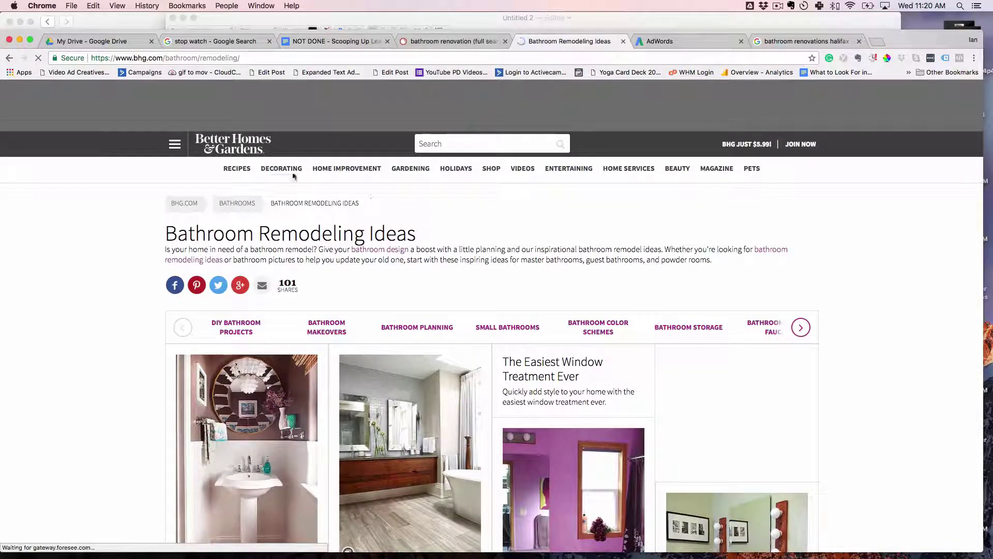
Save the BHG Bathroom Remodeling Ideas page 2 address on a new notes line, then return to Google.
scroll(445, 245, "down", 3)
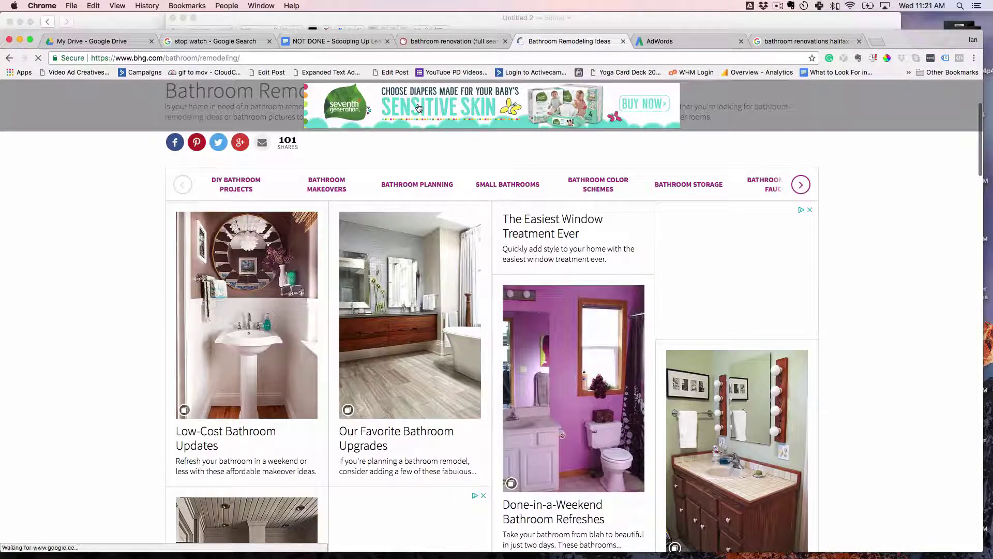
scroll(419, 107, "down", 10)
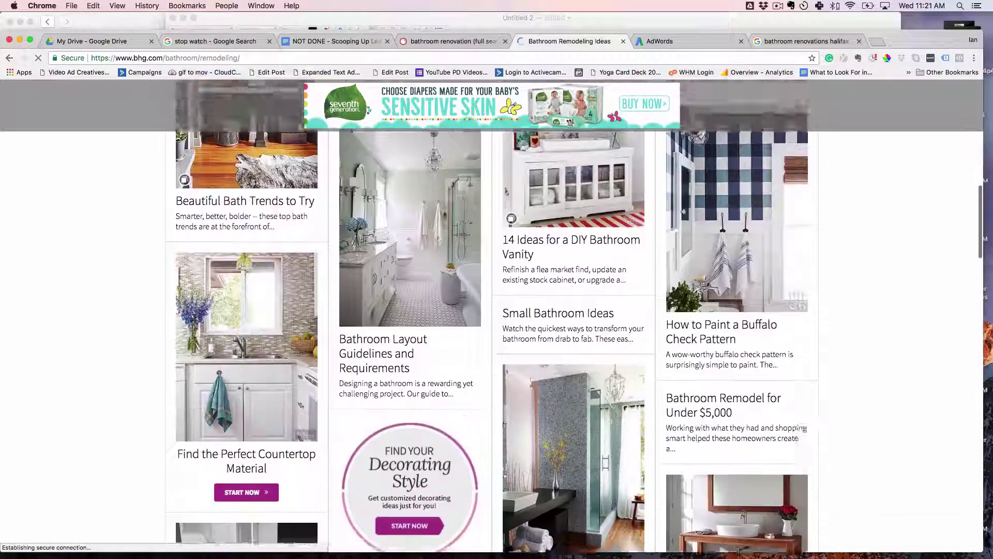
scroll(444, 214, "down", 15)
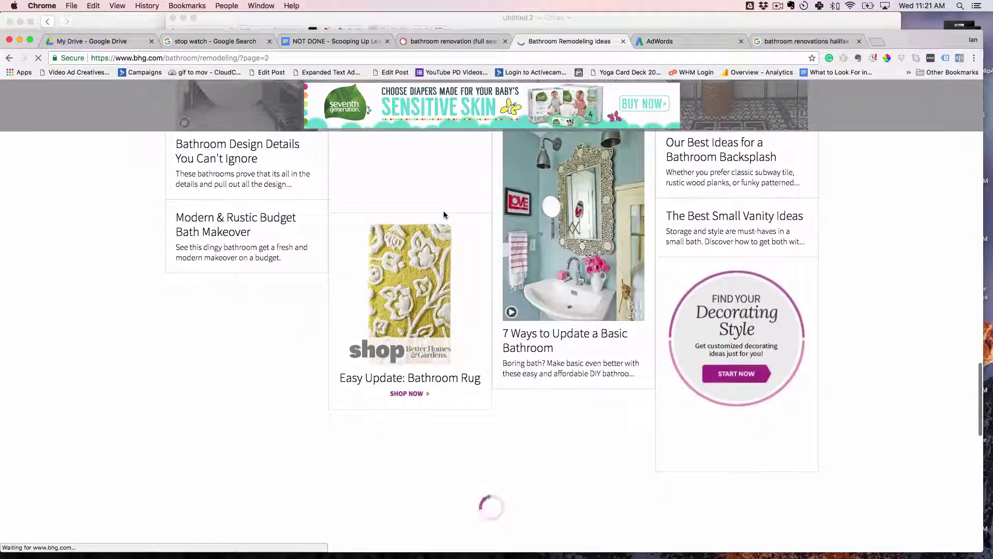
scroll(443, 214, "down", 5)
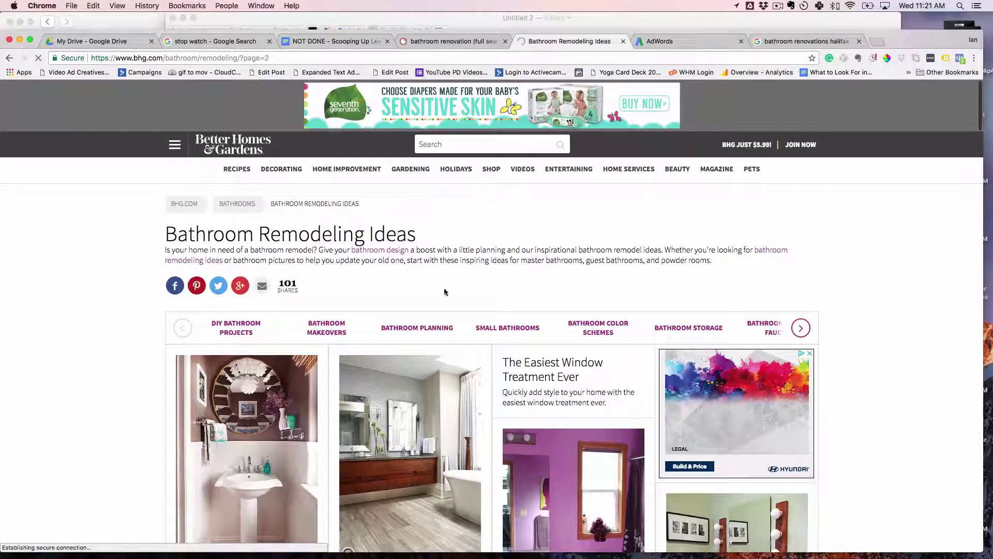
scroll(446, 293, "down", 2)
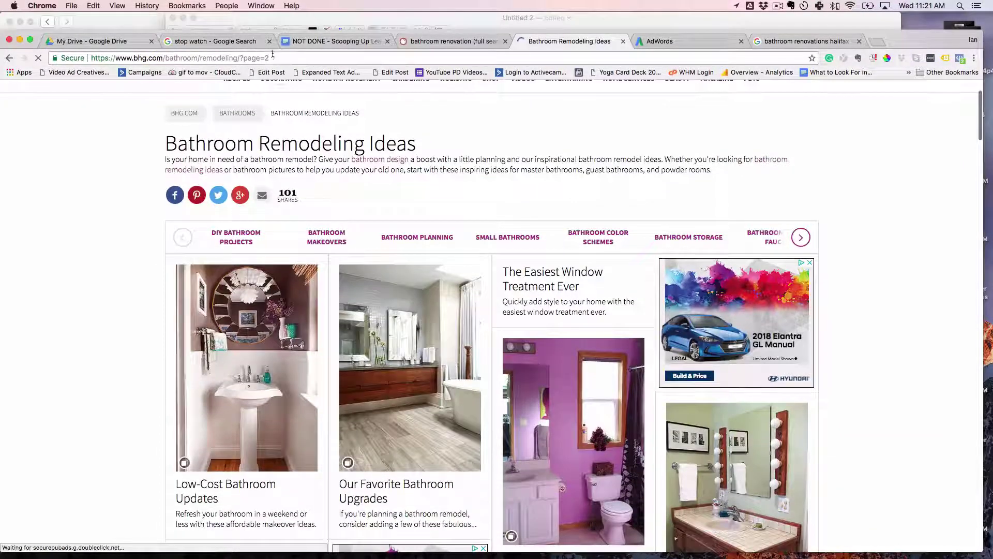
left_click(273, 54)
key("super+c")
key("super+Tab")
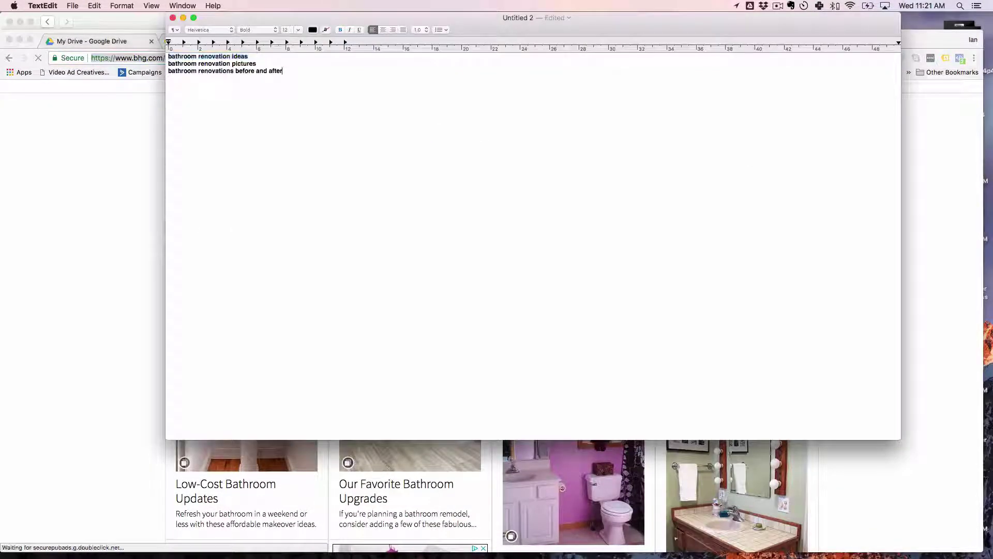
key("Return")
key("Return")
key("super+v")
key("super+Tab")
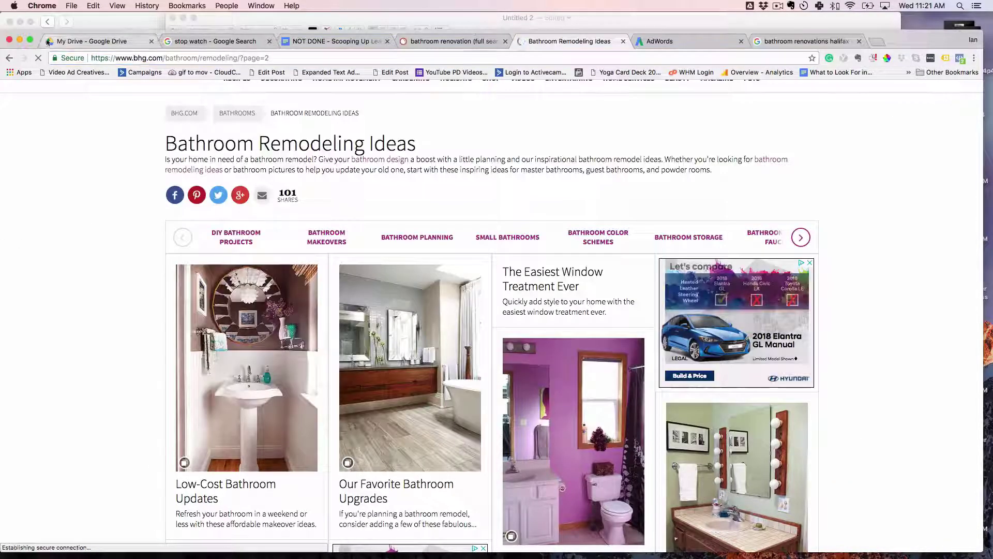
key("super+bracketleft")
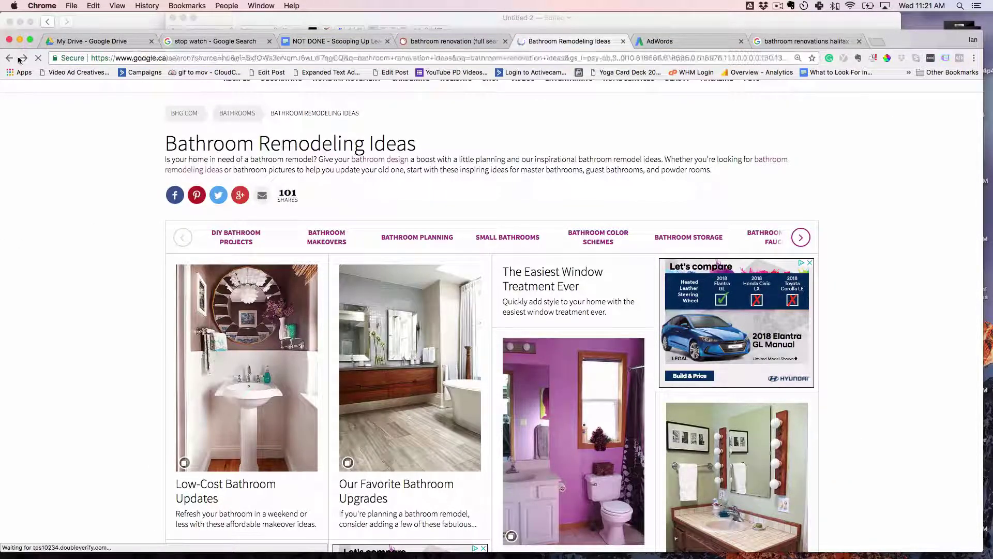
scroll(302, 252, "down", 2)
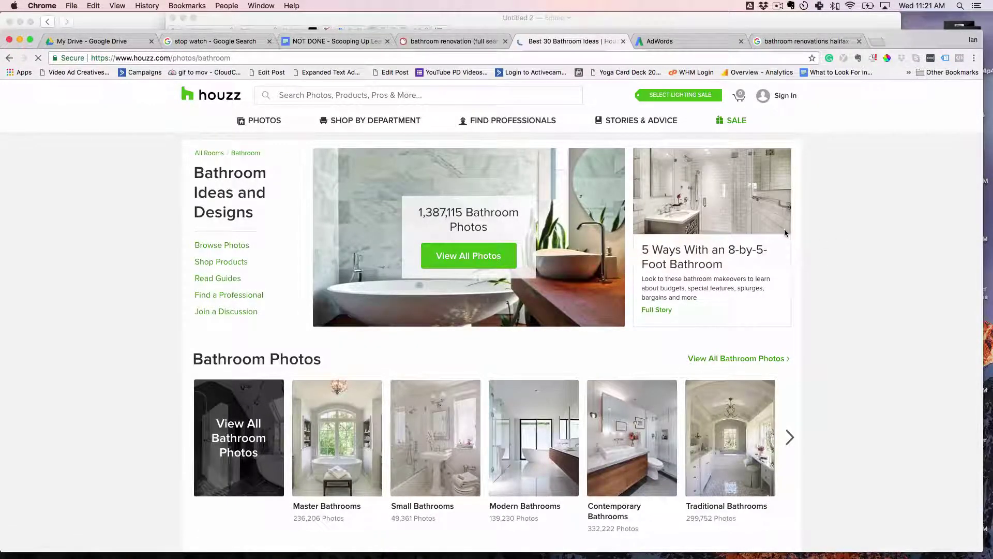
scroll(785, 234, "down", 12)
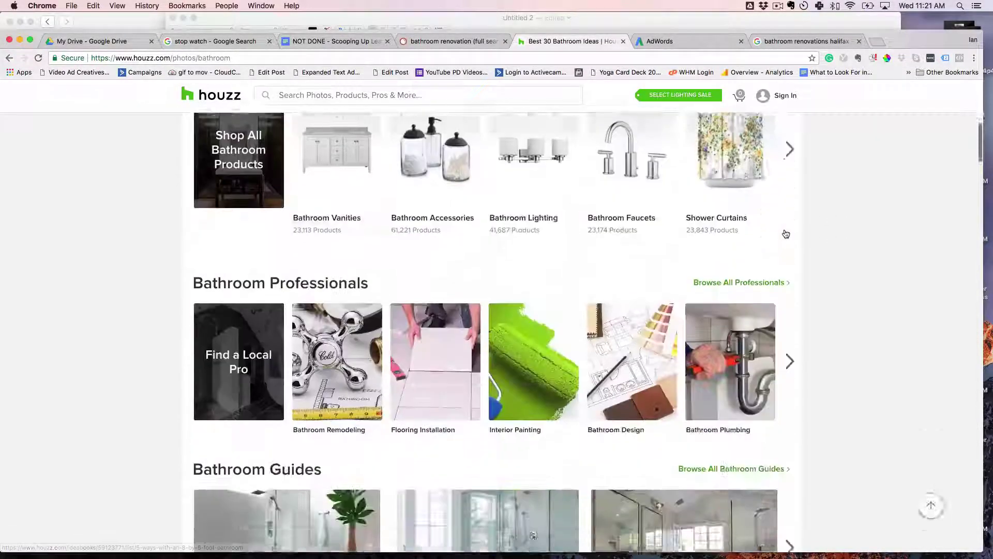
scroll(786, 234, "down", 15)
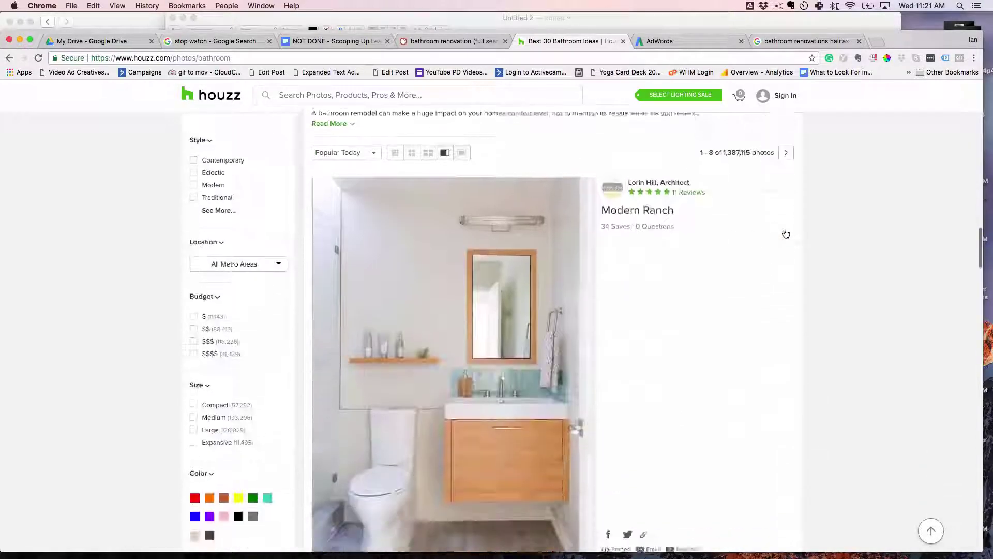
scroll(785, 234, "down", 20)
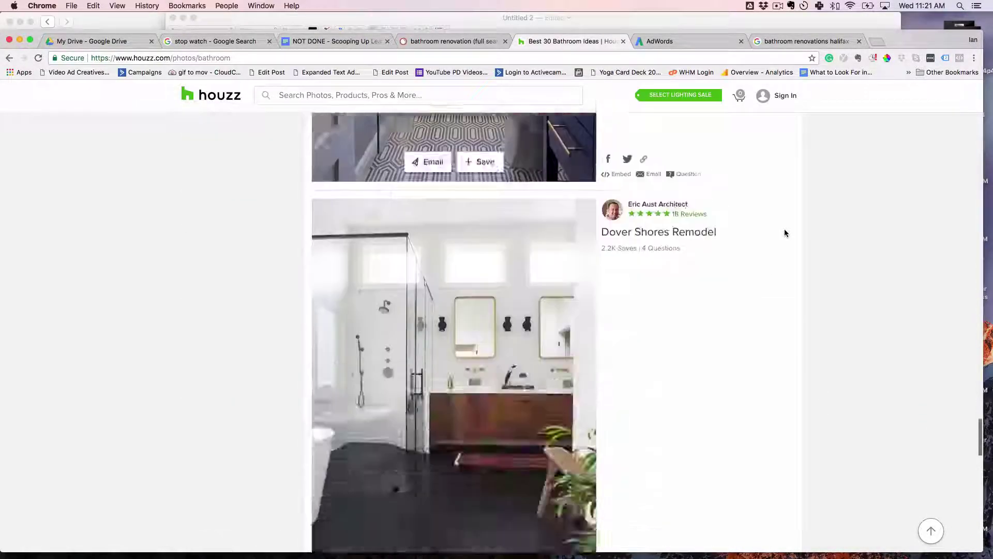
scroll(784, 233, "up", 20)
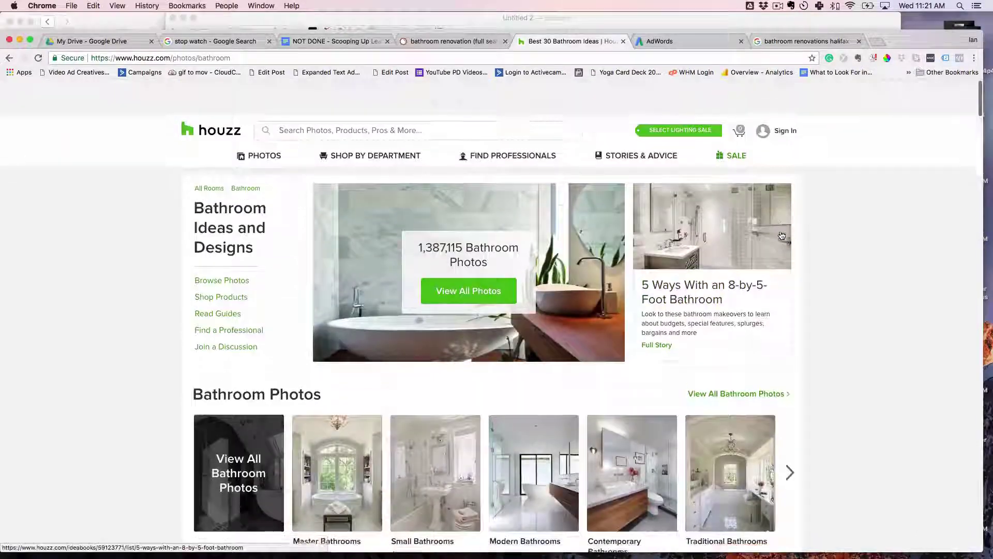
Leave the Pioneer Craftsmen gallery and return to the Google results for the This Old House article.
key("super+bracketleft")
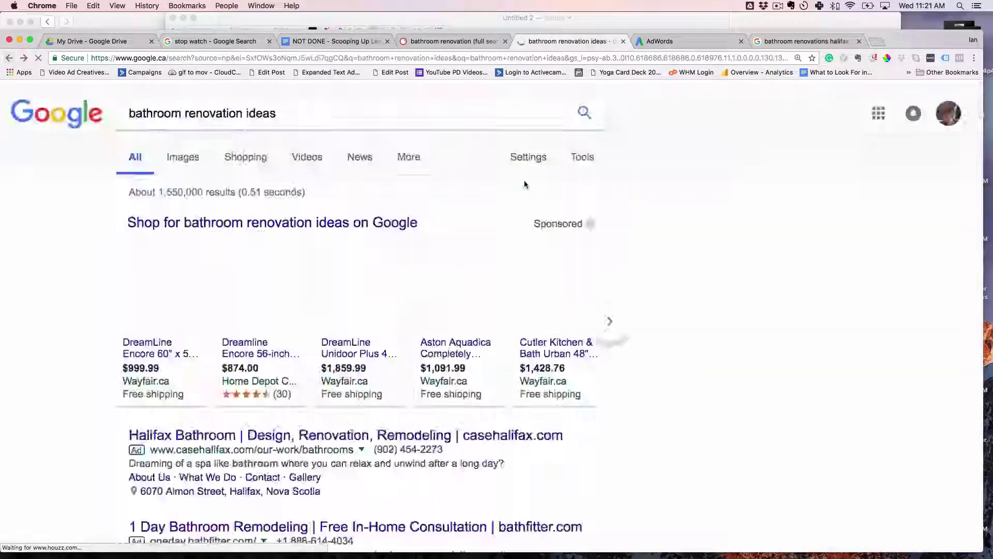
scroll(310, 304, "down", 4)
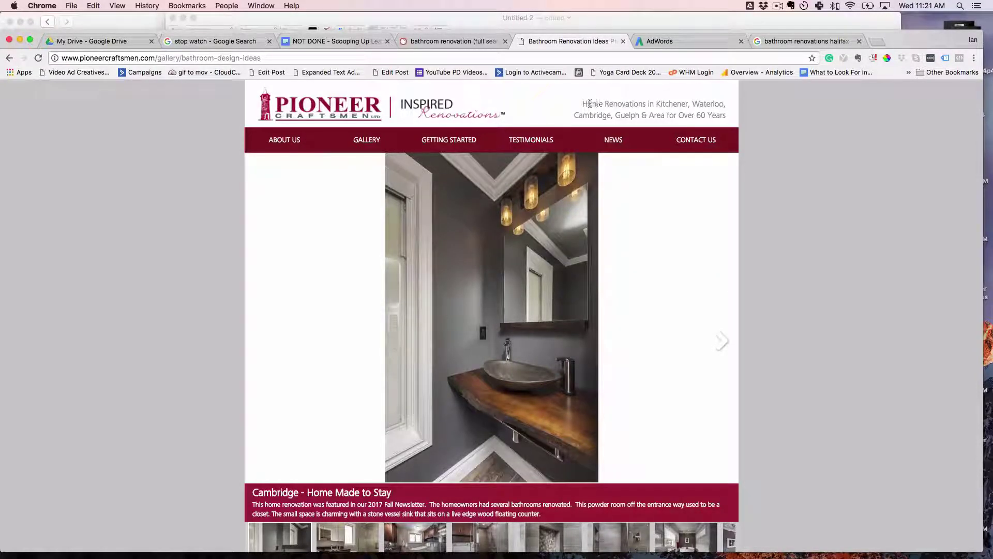
left_click_drag(602, 105, 419, 96)
left_click(9, 58)
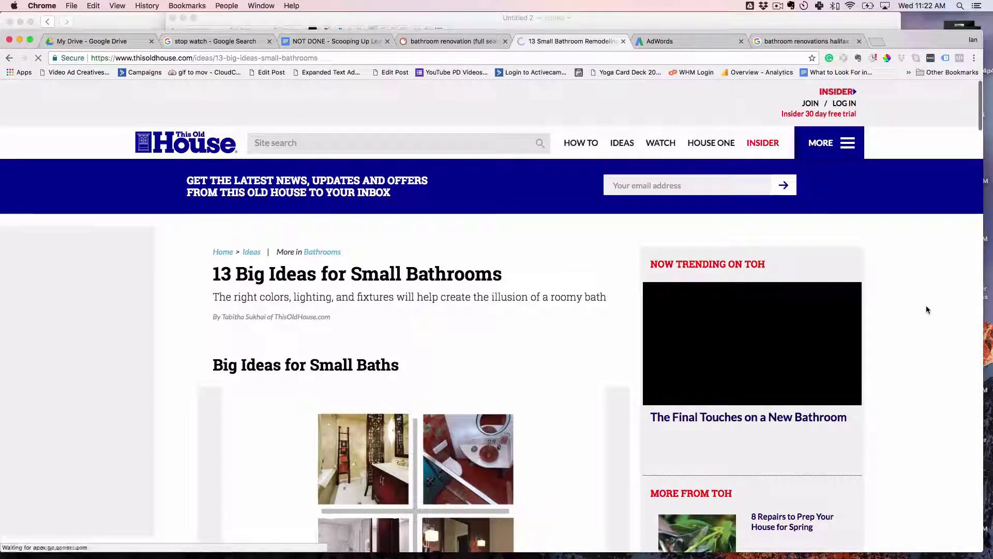
Paste the This Old House article address into the notes below the bhg link.
scroll(936, 306, "down", 5)
scroll(935, 309, "down", 15)
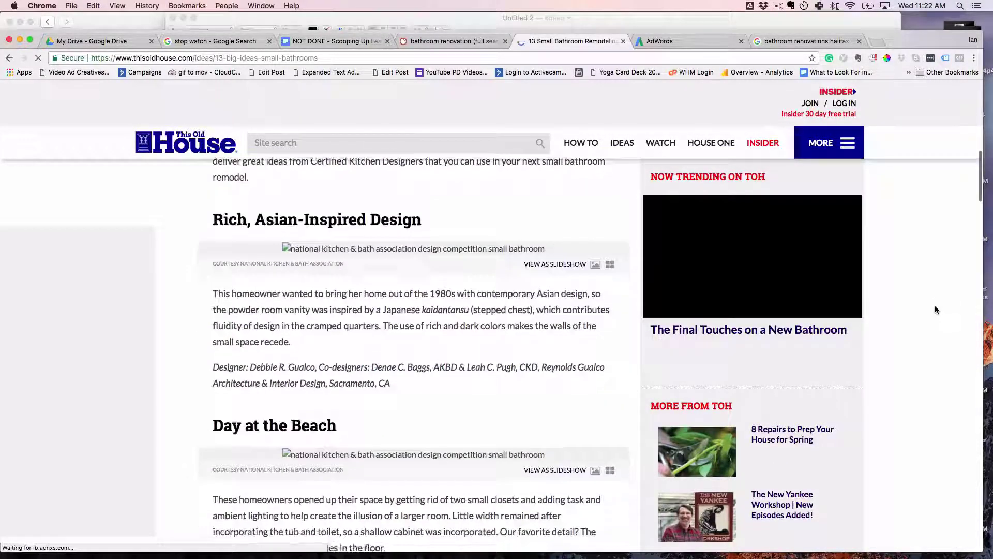
scroll(928, 309, "up", 10)
scroll(466, 279, "down", 10)
scroll(468, 282, "up", 20)
scroll(468, 282, "up", 5)
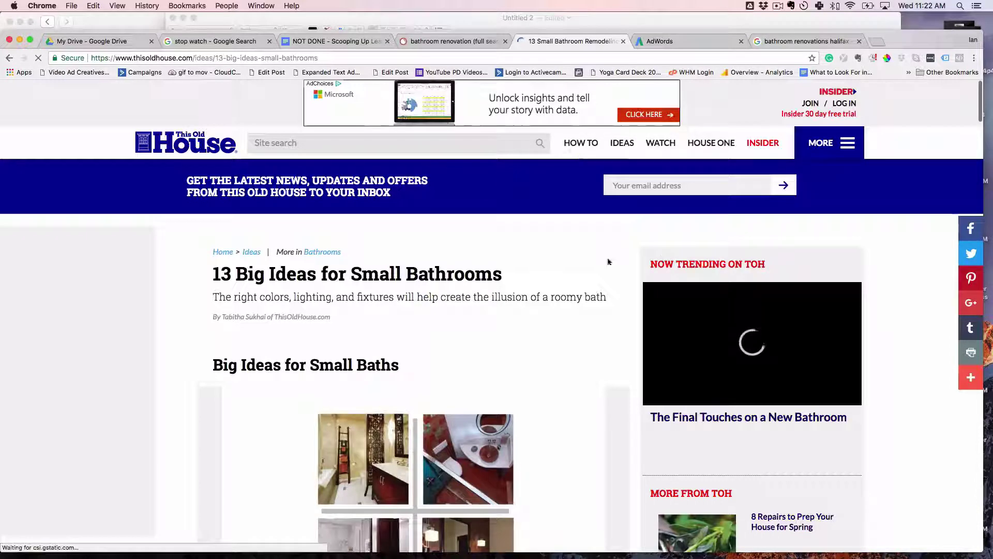
left_click(305, 61)
key("super+c")
key("super+Tab")
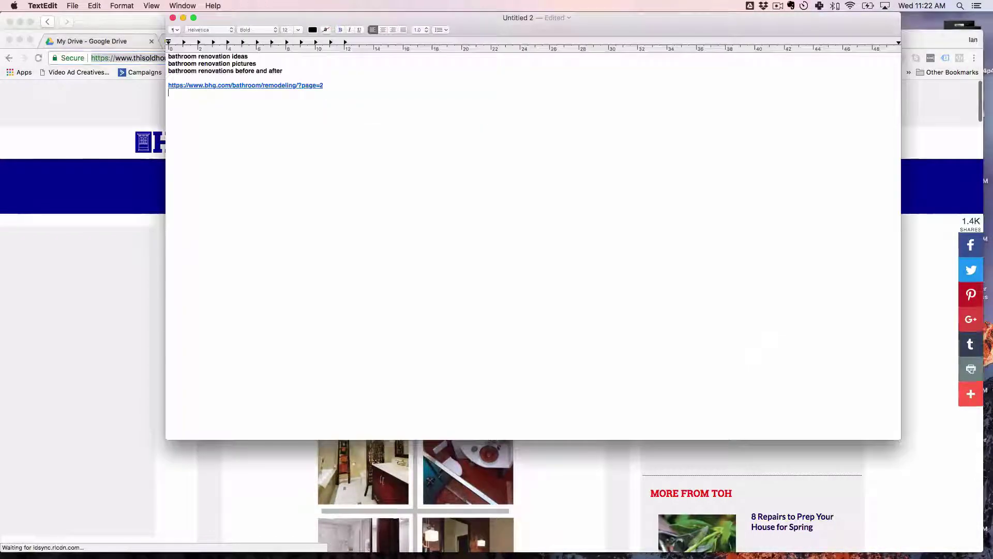
key("super+v")
key("super+Tab")
key("super+Tab")
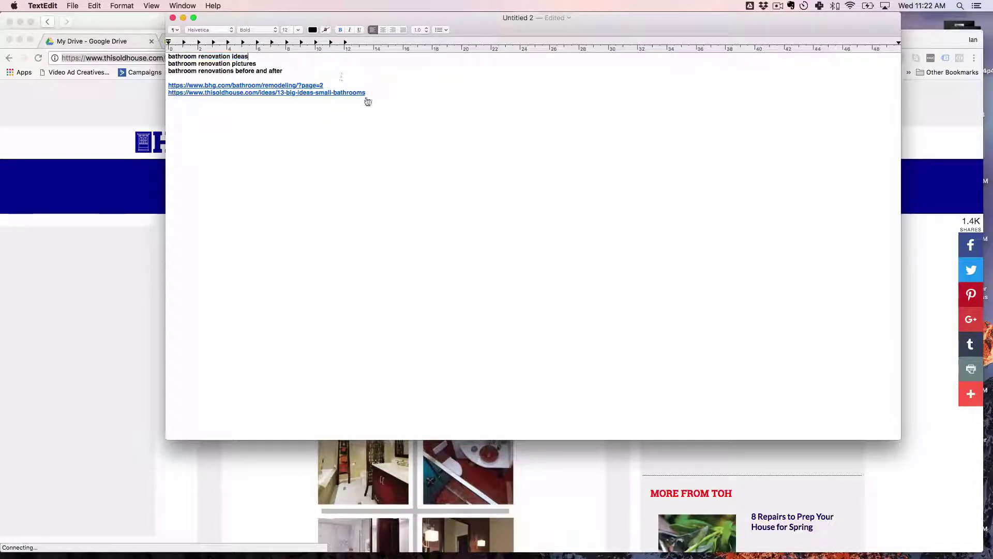
left_click(117, 293)
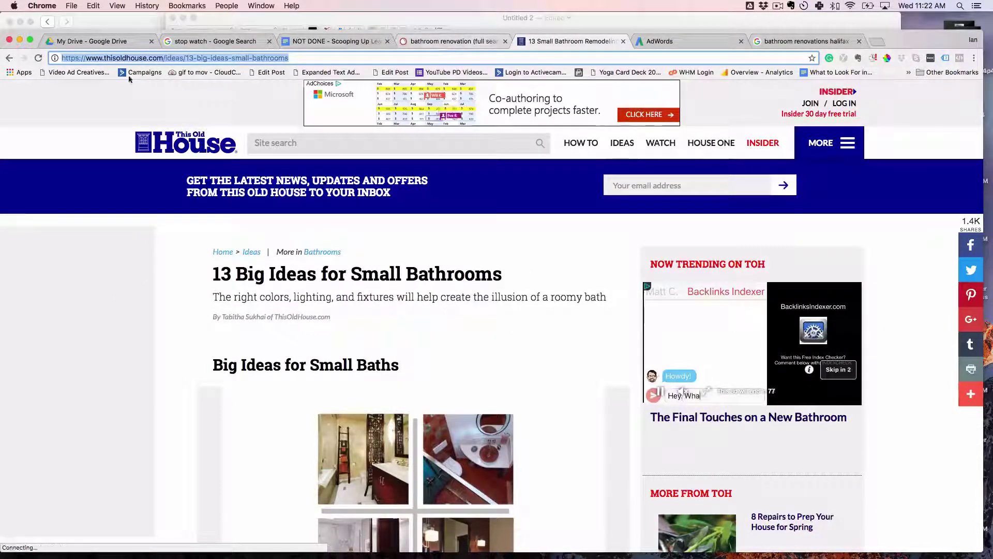
Go back to the Google bathroom renovation results and open the bhg.com Bathroom Remodeling Ideas result.
key("super+bracketleft")
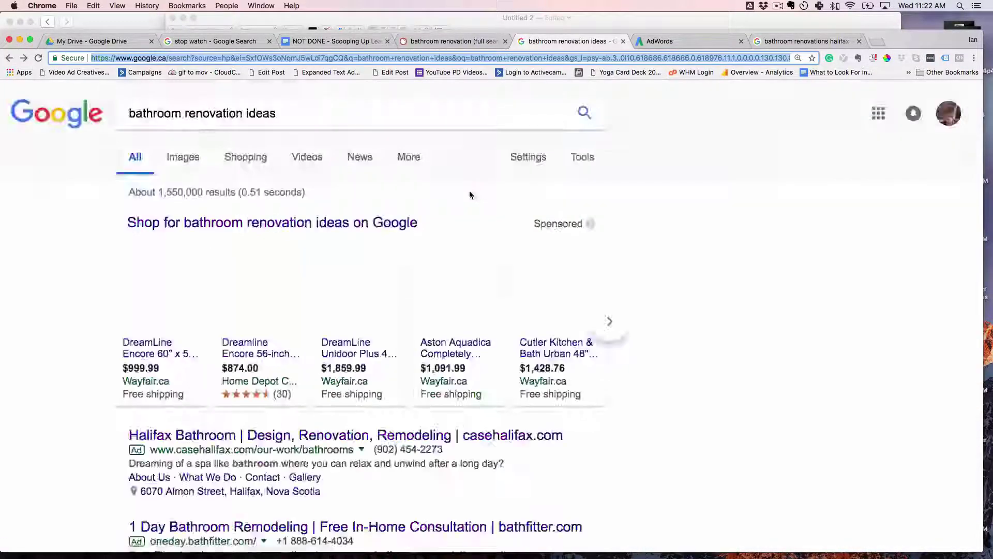
scroll(245, 98, "up", 10)
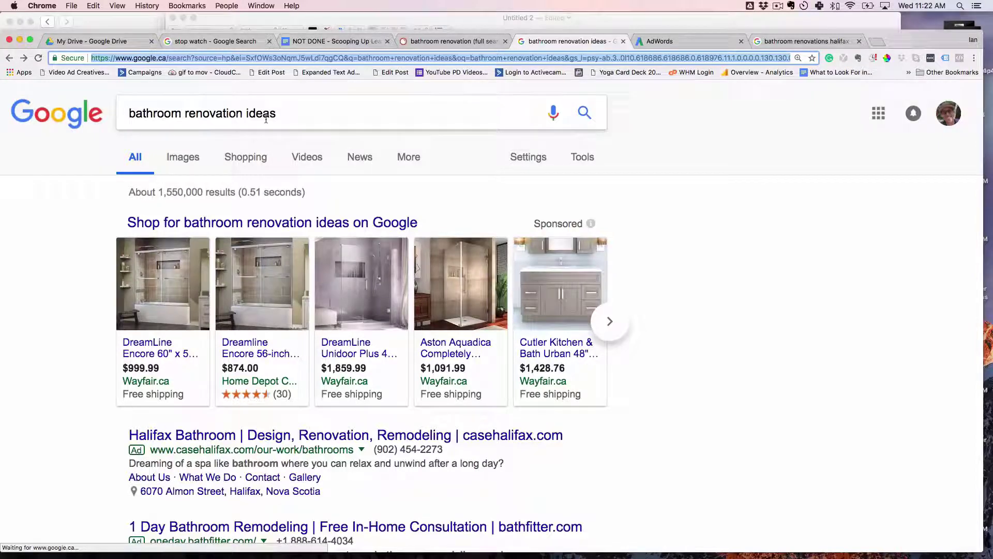
left_click_drag(288, 117, 105, 115)
left_click(163, 113)
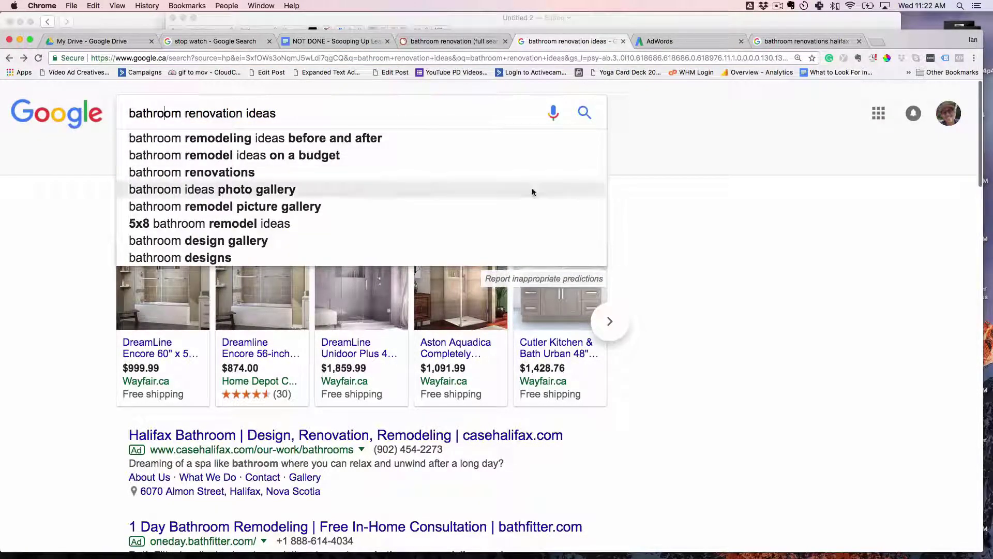
left_click(698, 215)
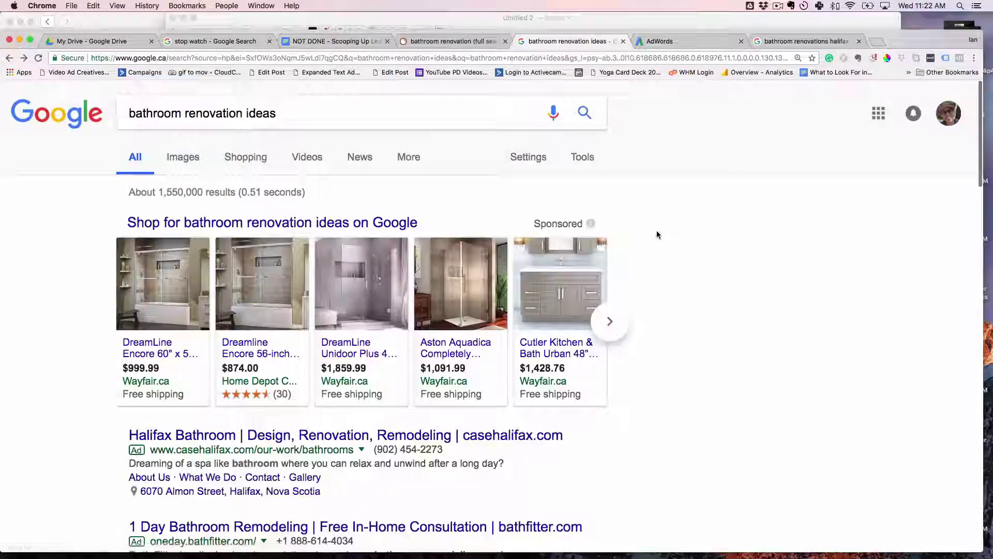
scroll(657, 233, "down", 5)
scroll(473, 253, "down", 2)
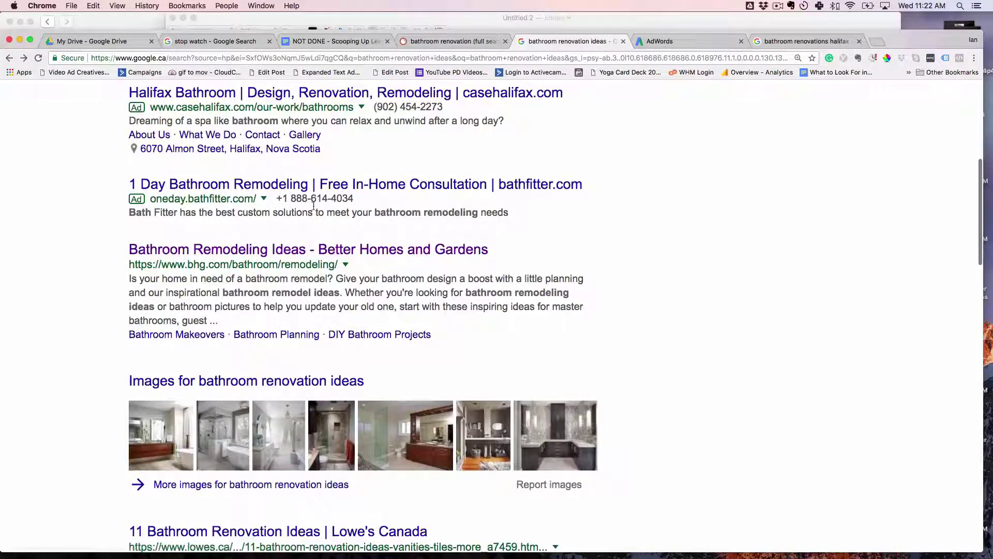
left_click(280, 251)
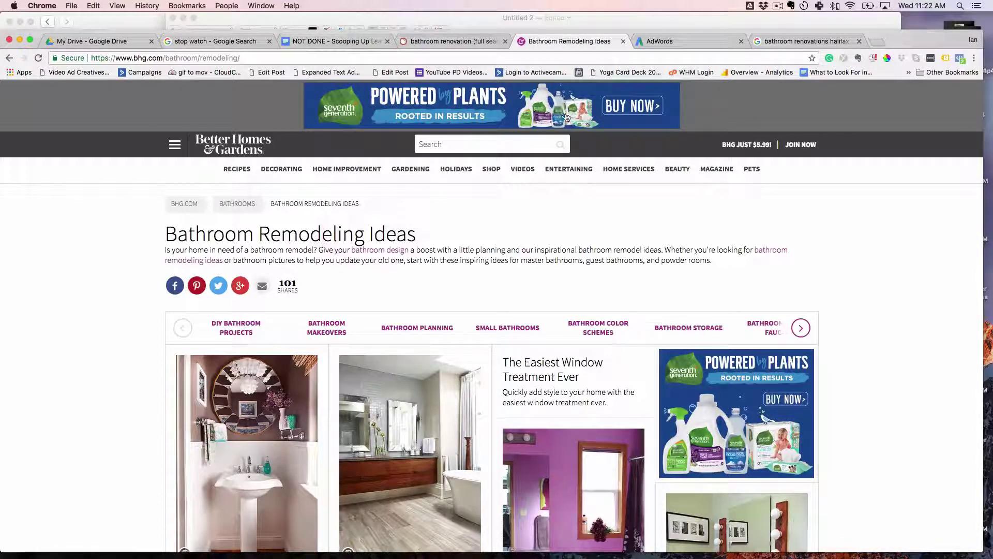
Check the notes document, then return to the Better Homes & Gardens page in Chrome.
scroll(535, 207, "down", 3)
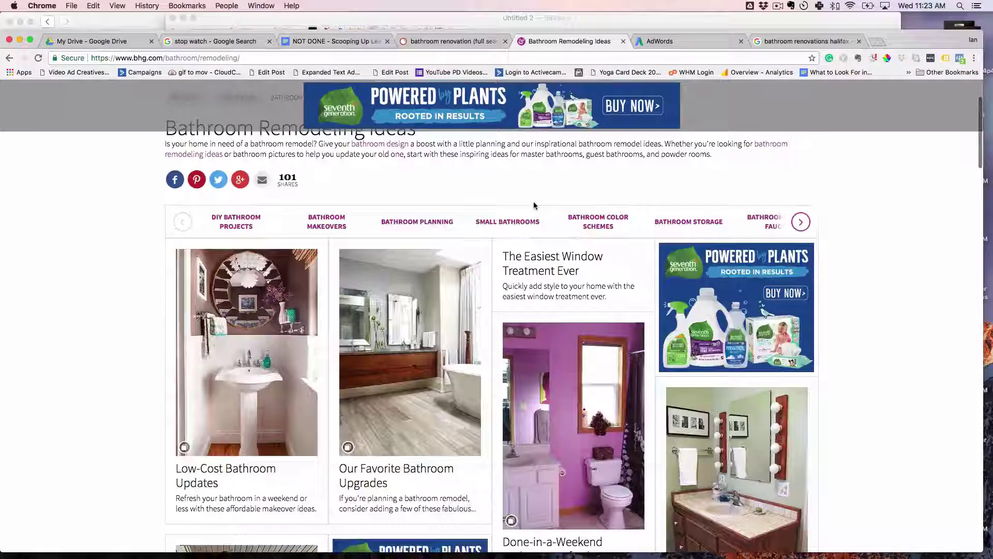
key("super+Tab")
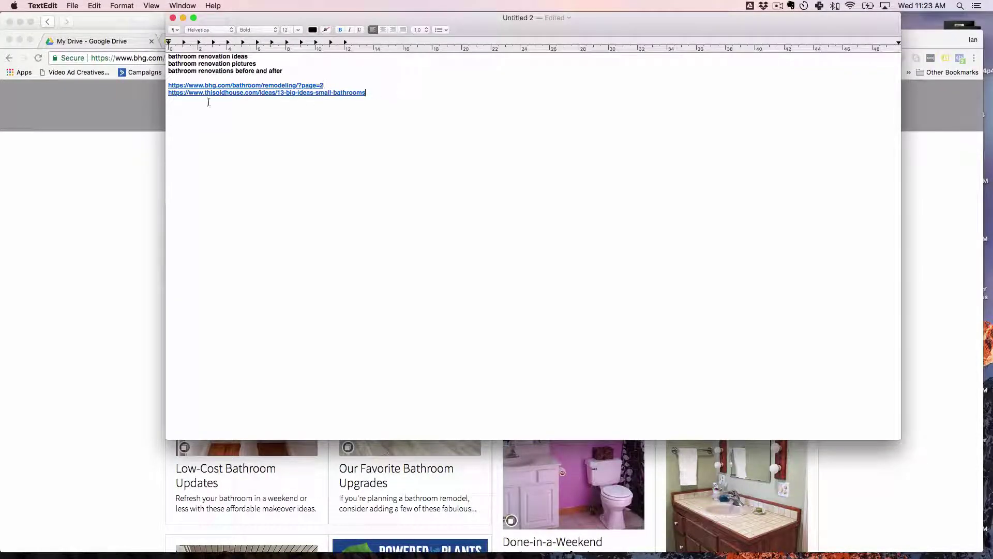
key("super+Tab")
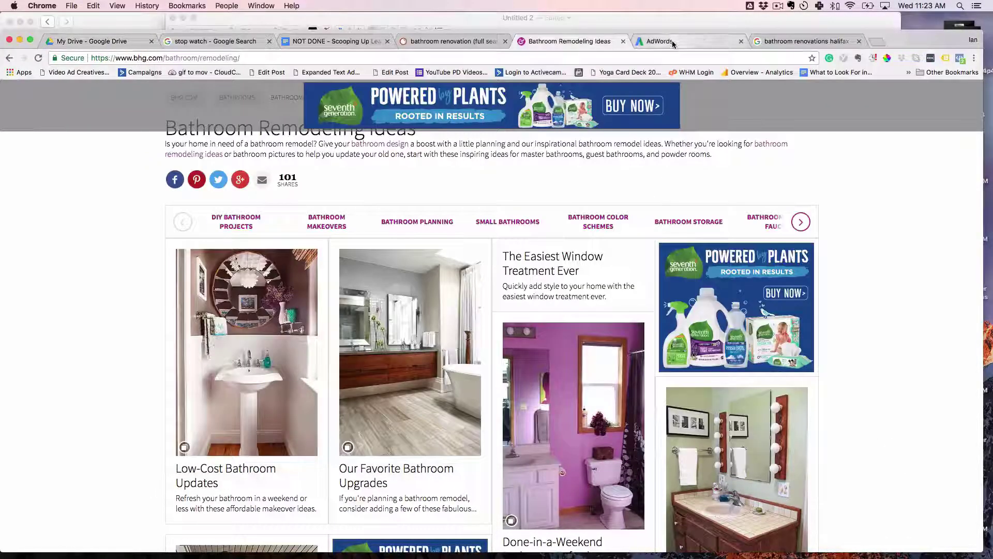
Enlarge the Beautiful Baths AdWords account view and list only its Display campaigns.
left_click(668, 41)
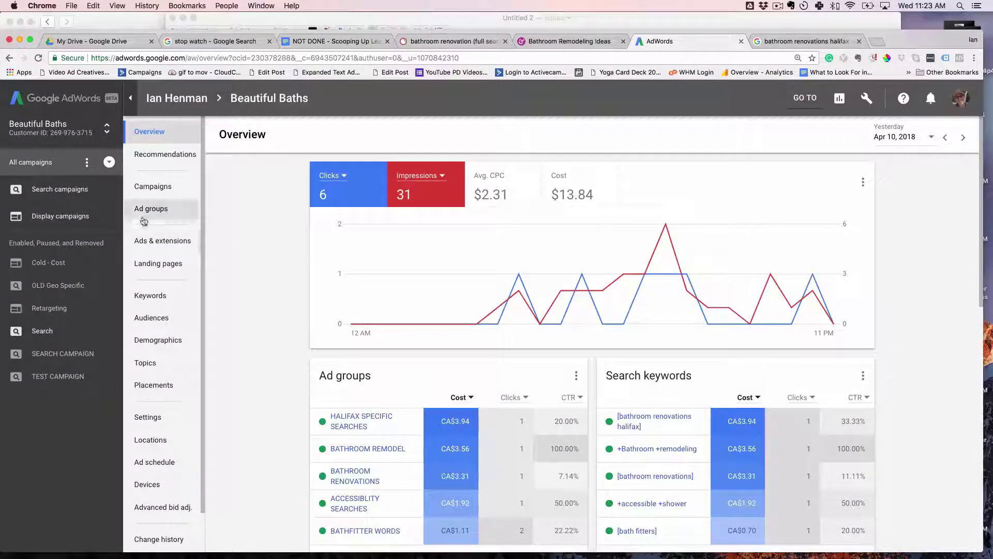
key("super+plus")
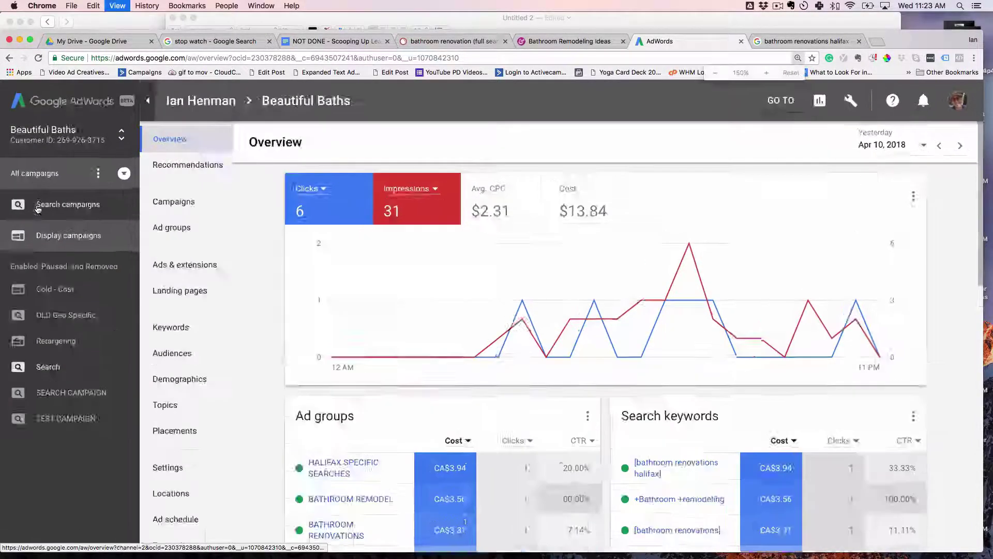
left_click(9, 106)
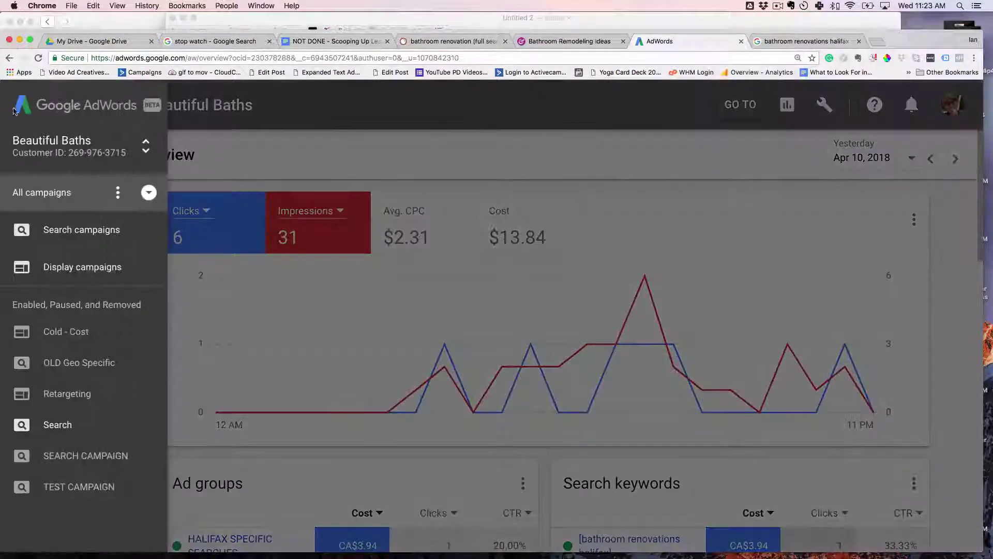
left_click(78, 268)
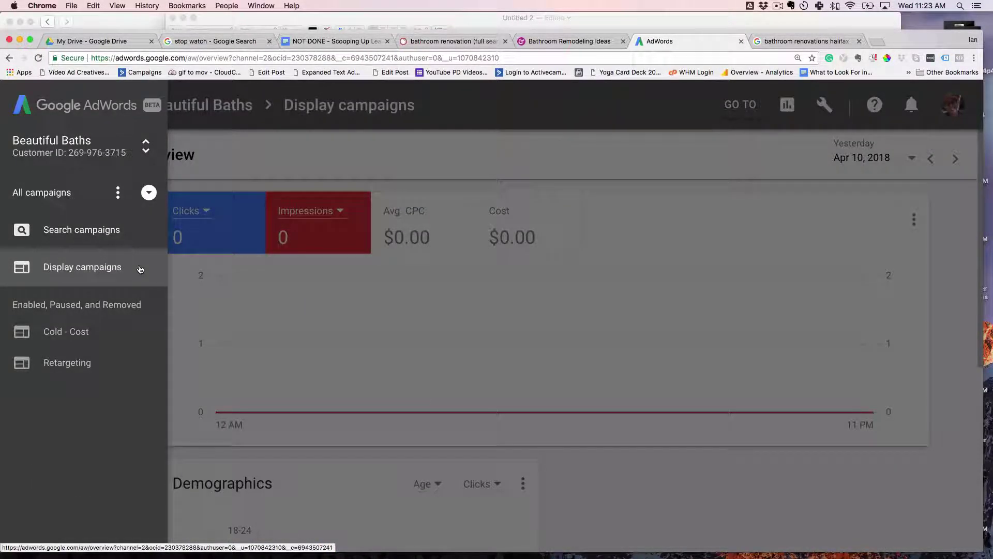
left_click(272, 158)
left_click(43, 228)
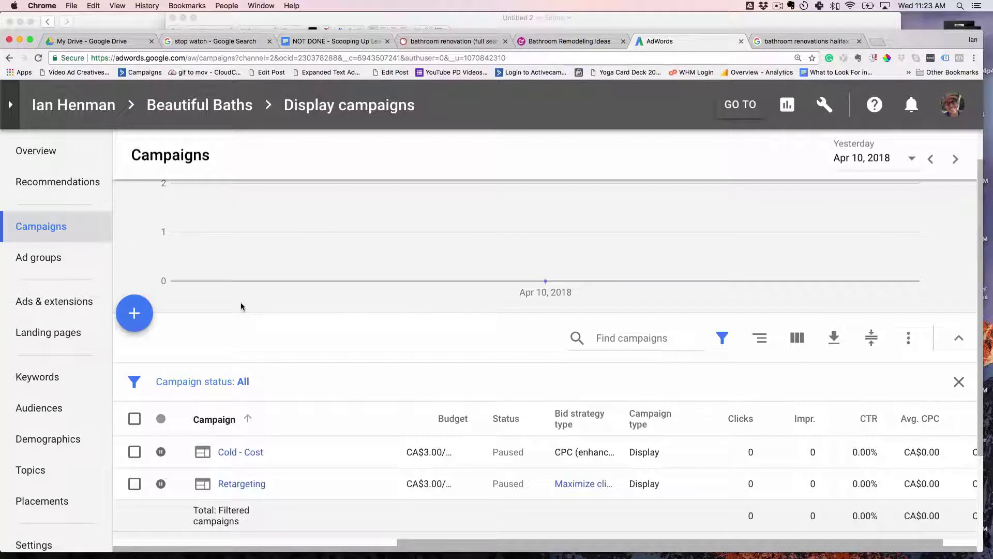
Start a new standard Display campaign with the Website traffic goal.
left_click(135, 313)
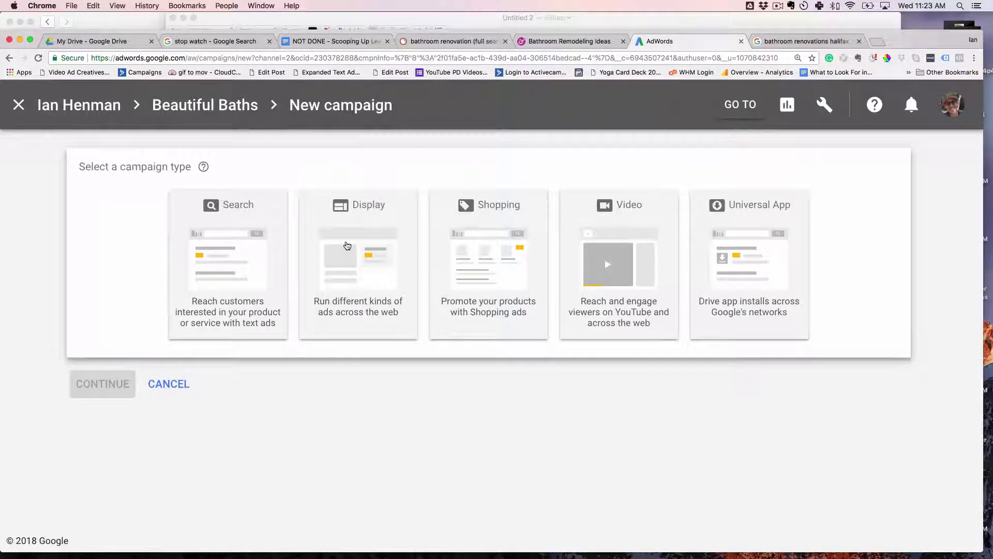
left_click(347, 245)
left_click(139, 288)
scroll(140, 288, "down", 1)
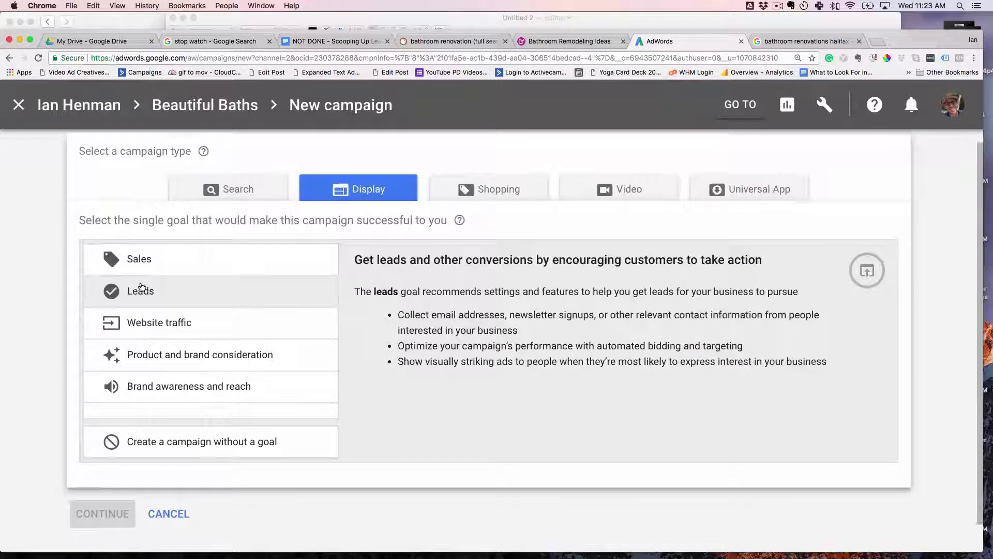
left_click(171, 323)
scroll(317, 339, "down", 6)
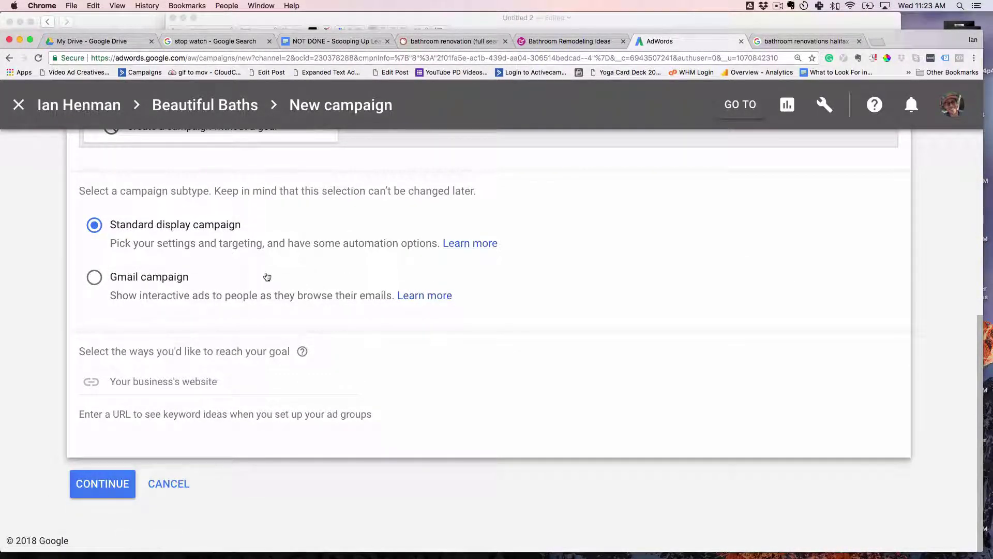
left_click(180, 383)
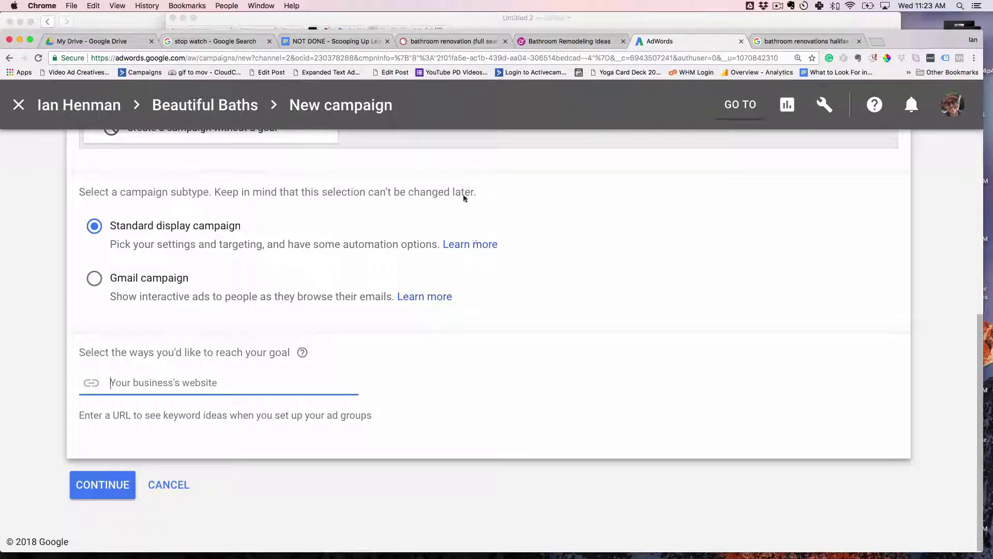
key("super+t")
type("beaut")
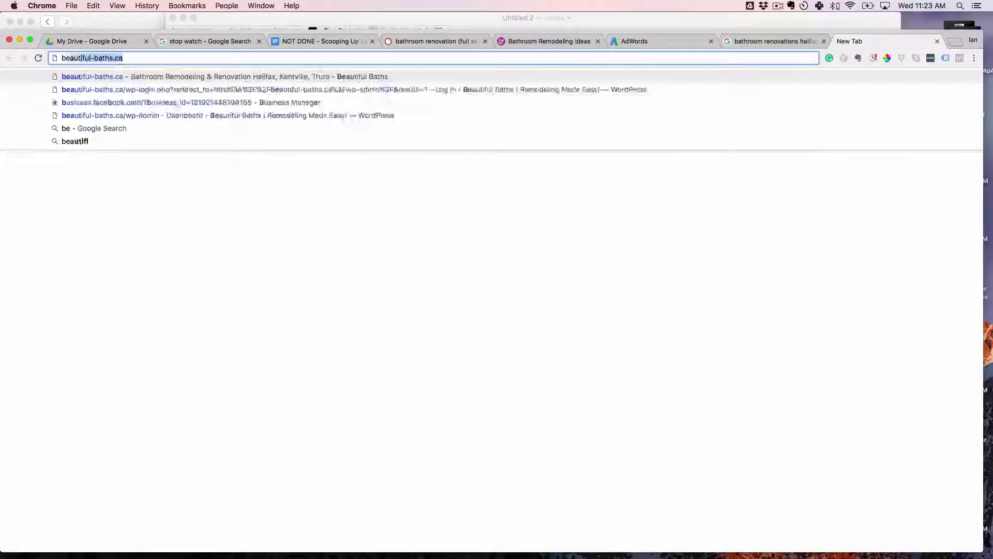
type("i")
key("Return")
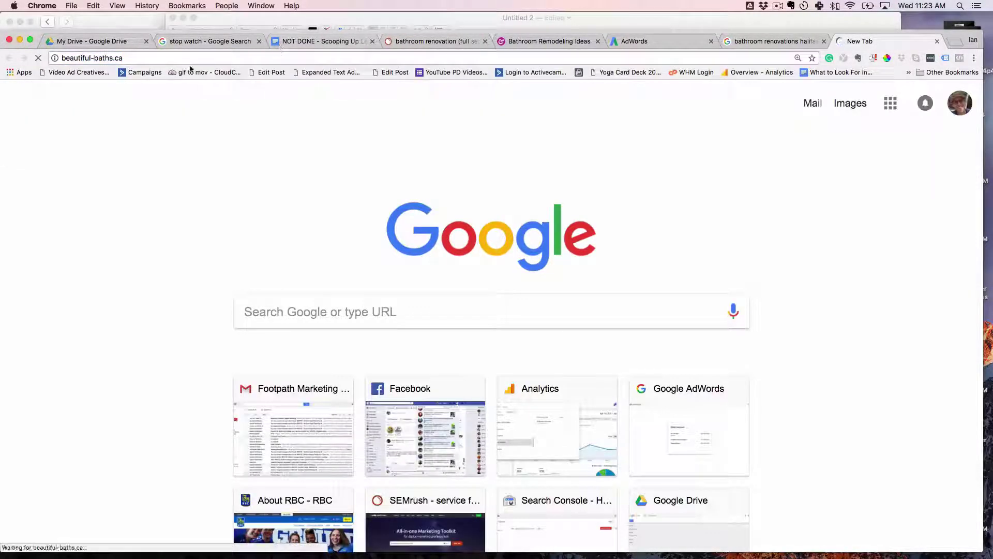
left_click(711, 54)
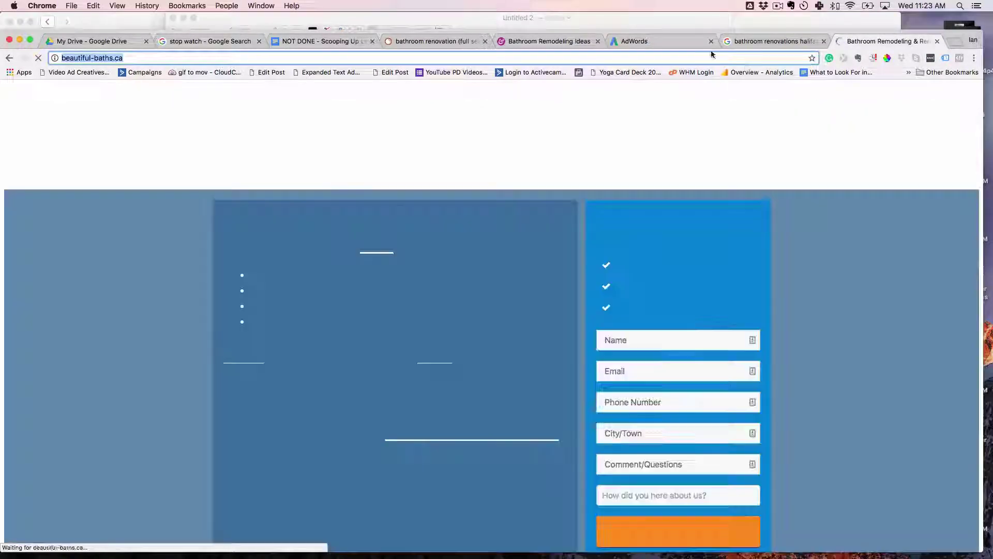
key("super+c")
key("super+w")
key("super+v")
left_click(102, 485)
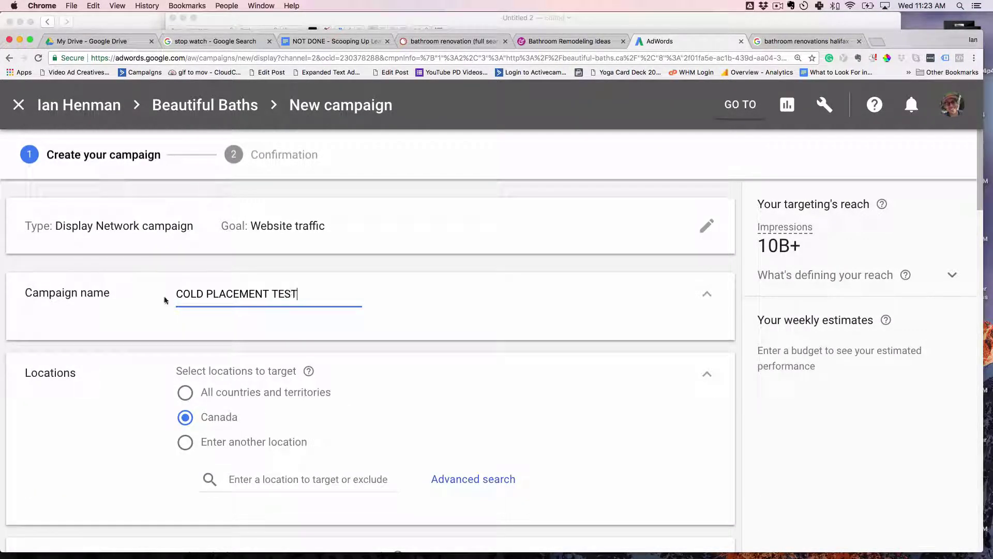
Check the COLD PLACEMENT TEST campaign name and move down to the location targeting field.
left_click_drag(177, 294, 199, 292)
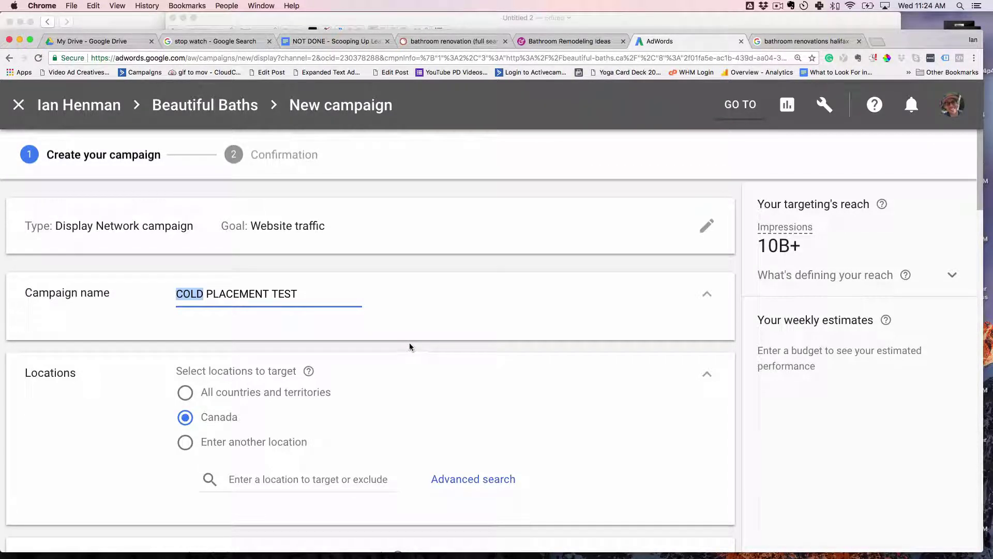
scroll(381, 386, "down", 3)
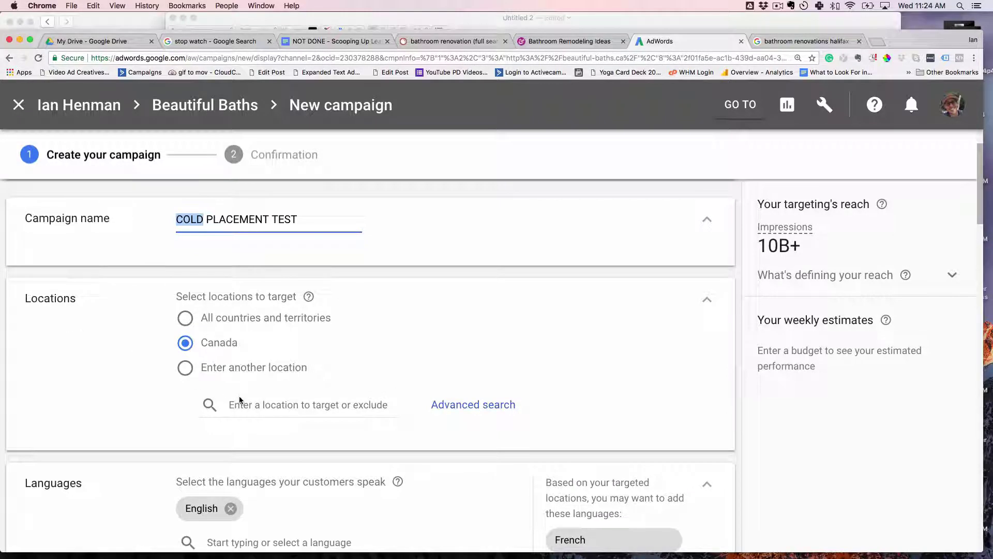
left_click(317, 405)
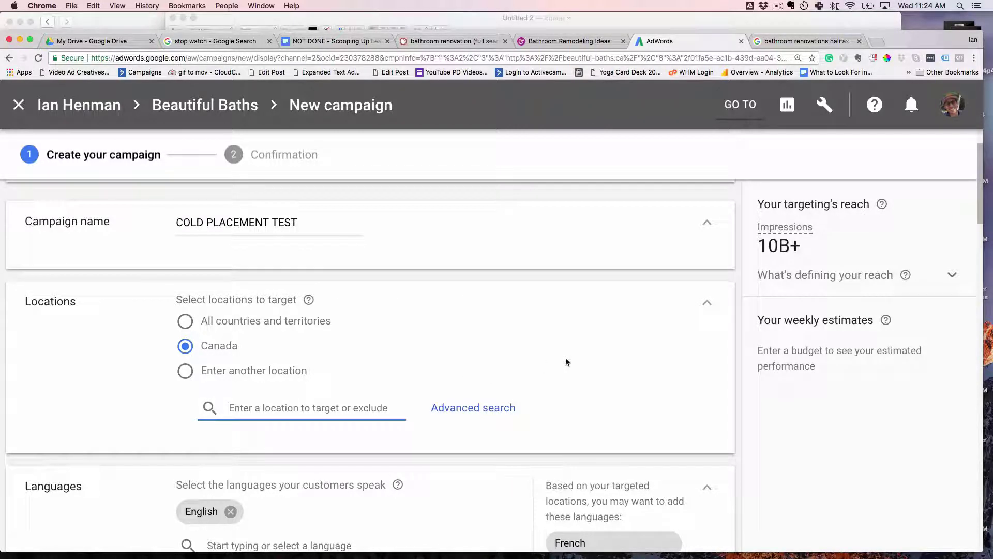
Use advanced location search to target the postal codes B2Y, B4B and B2W.
left_click(458, 406)
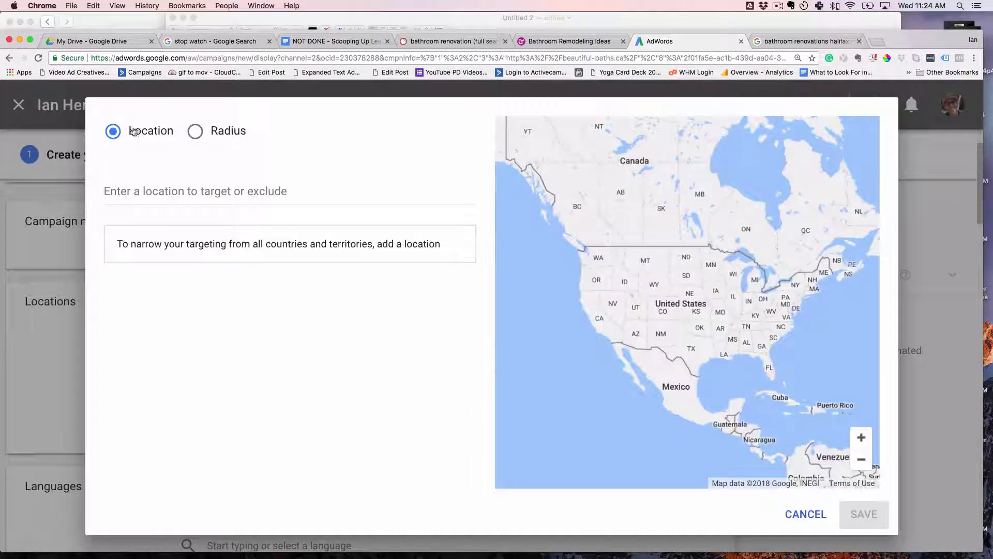
left_click(144, 192)
type("B2Y")
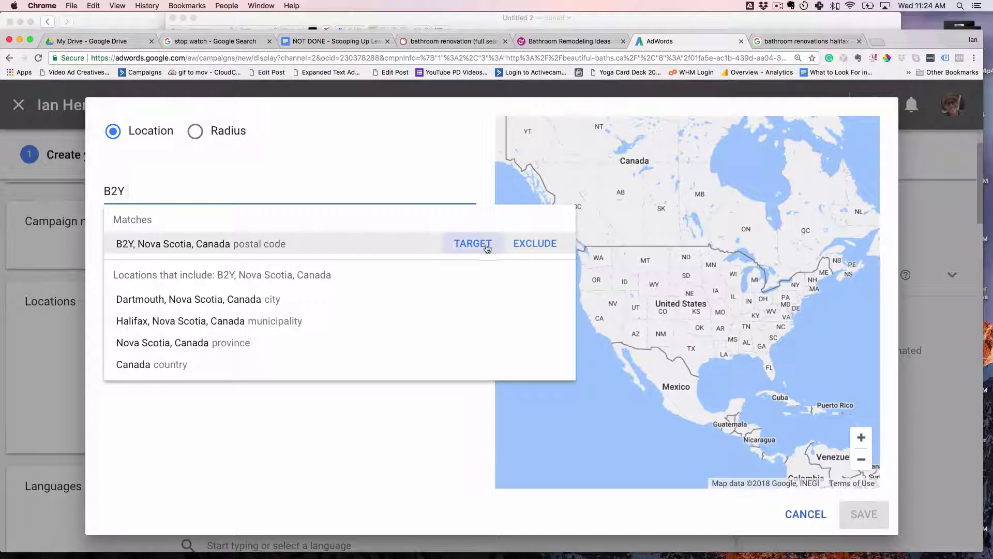
left_click(473, 244)
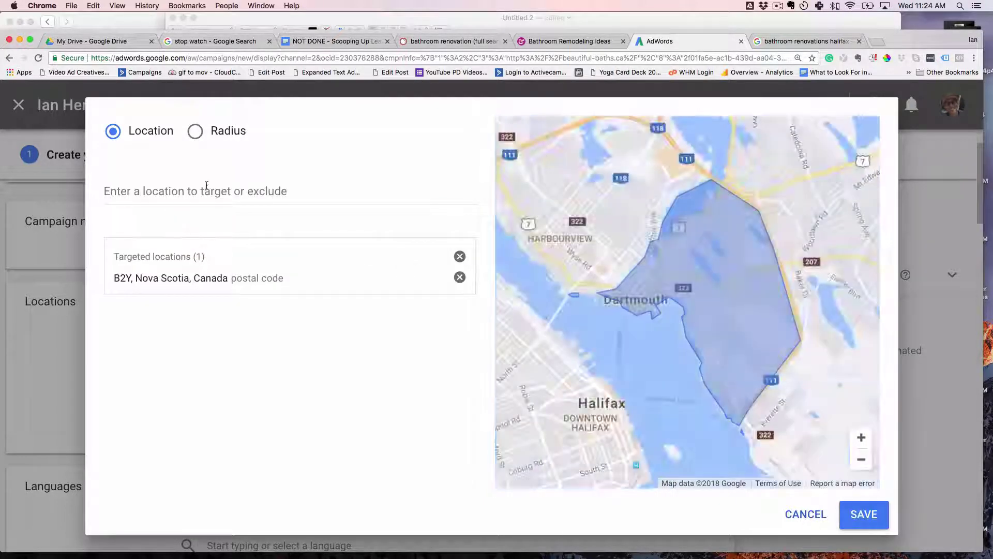
type("B4B")
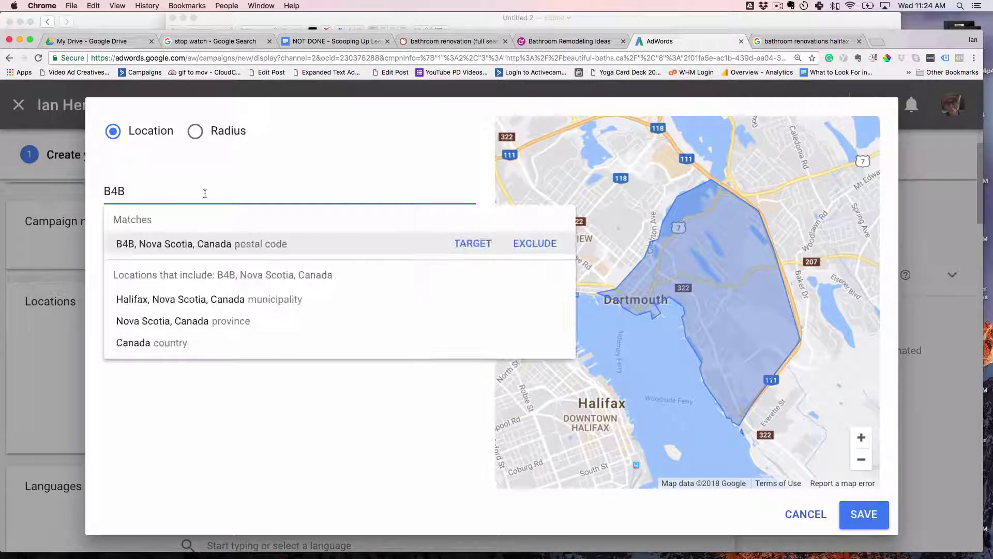
left_click(472, 243)
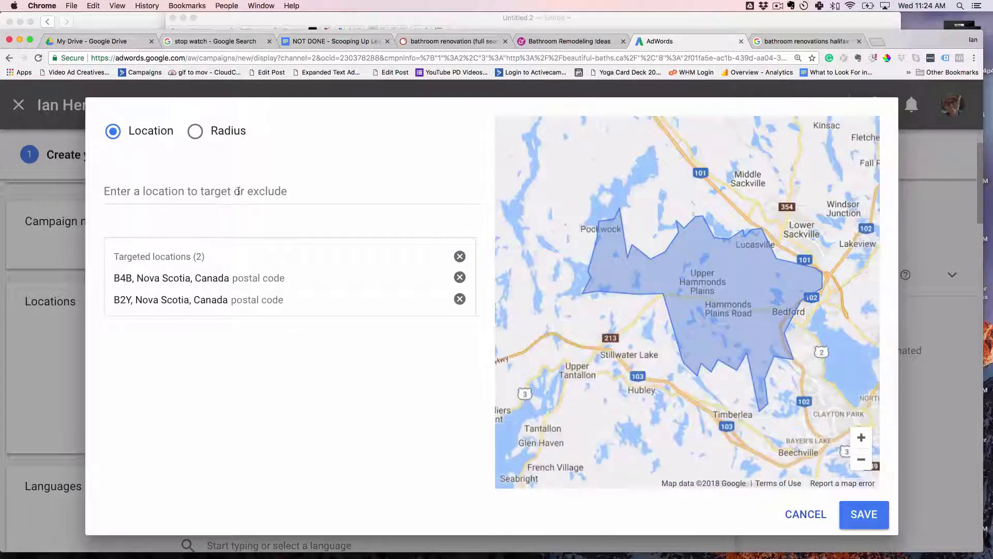
type("B2W")
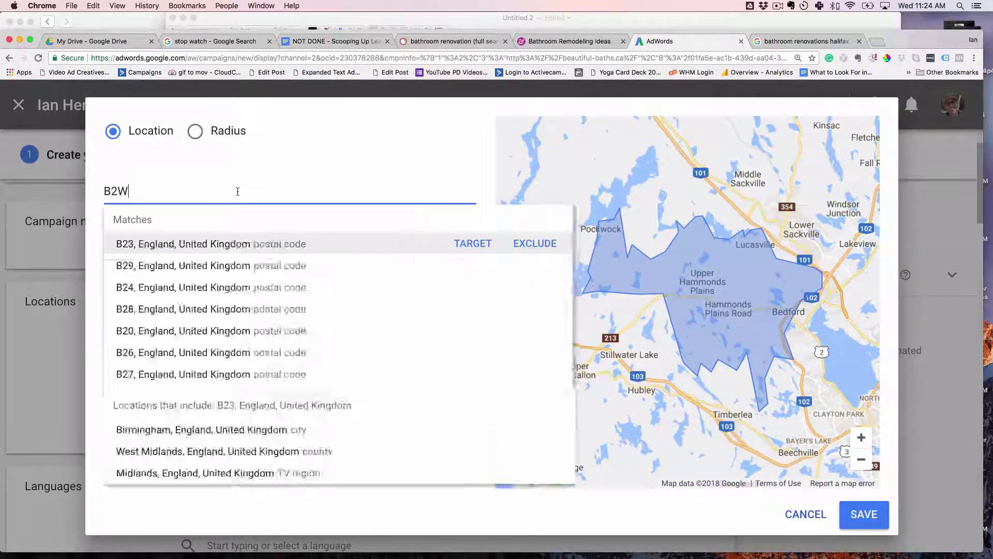
left_click(472, 244)
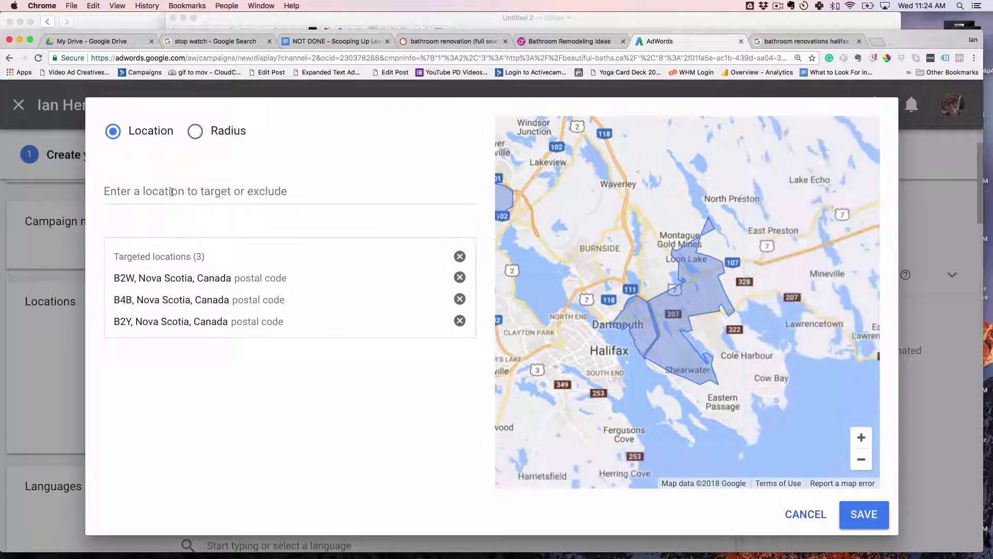
Clear the unmatched B4M entry and save the three-postal-code location targeting.
type("B")
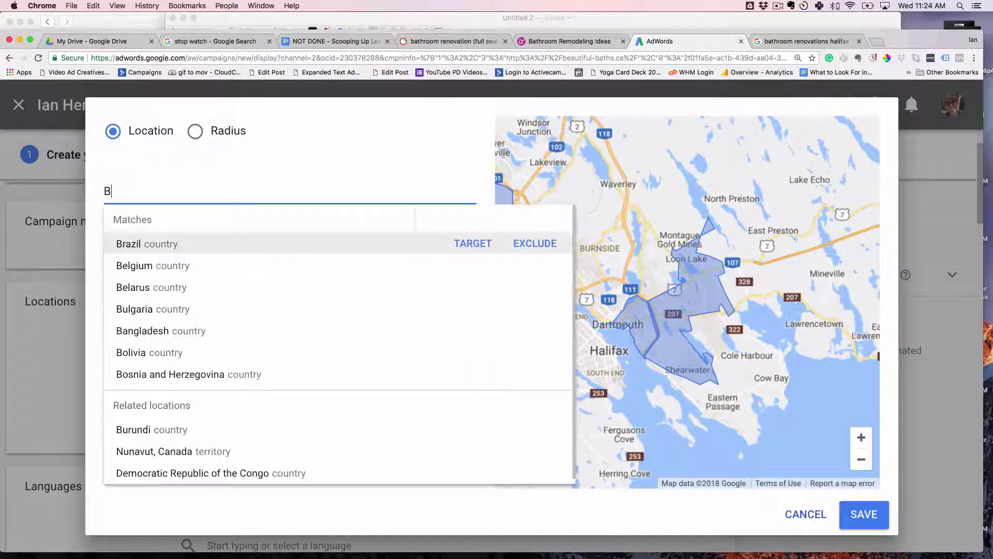
type("4M")
key("super+a")
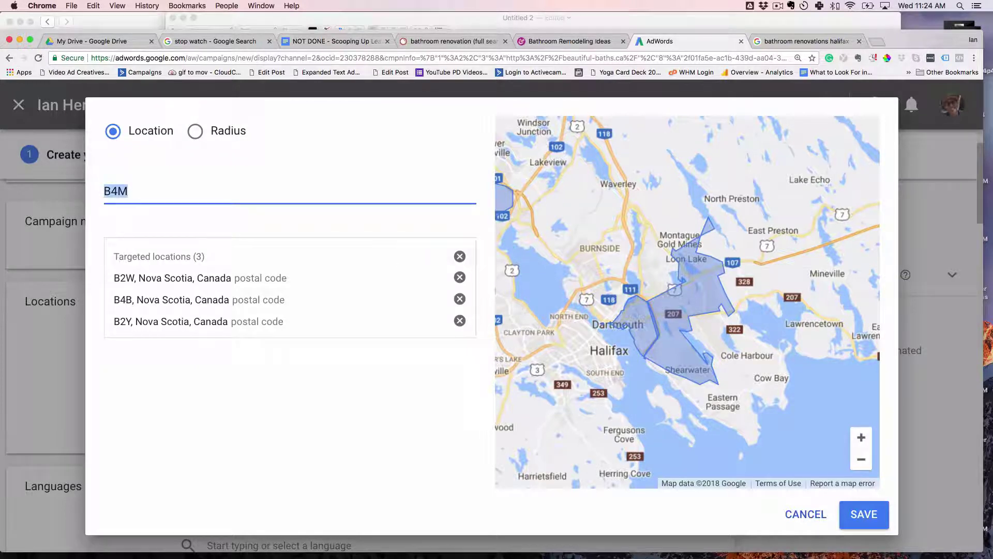
key("BackSpace")
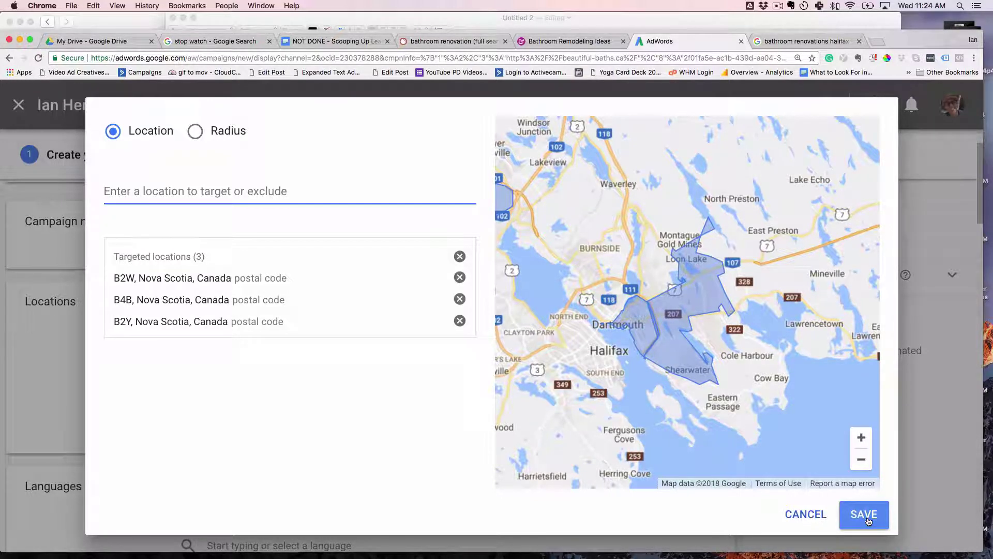
left_click(868, 520)
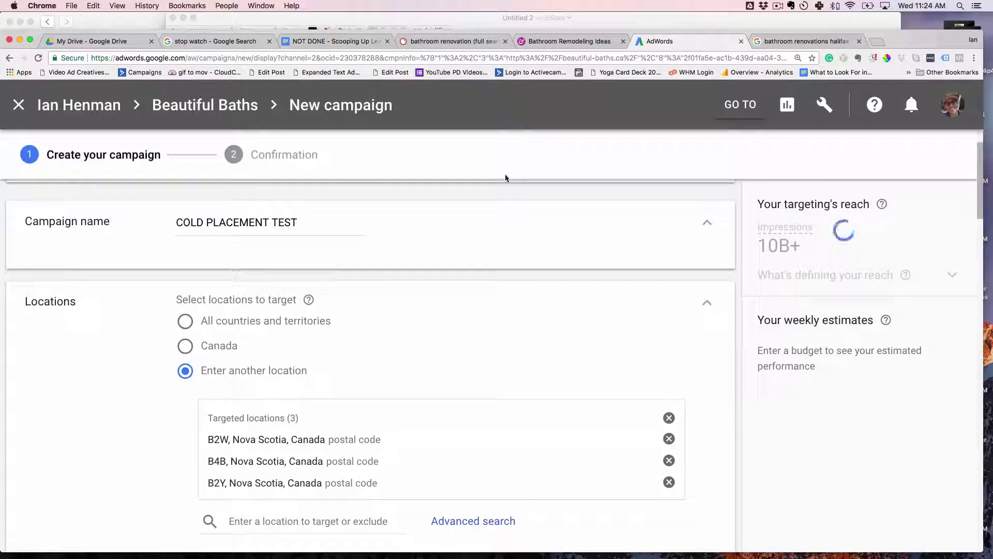
Return to the BHG Bathroom Remodeling Ideas page and select its main heading.
left_click(544, 42)
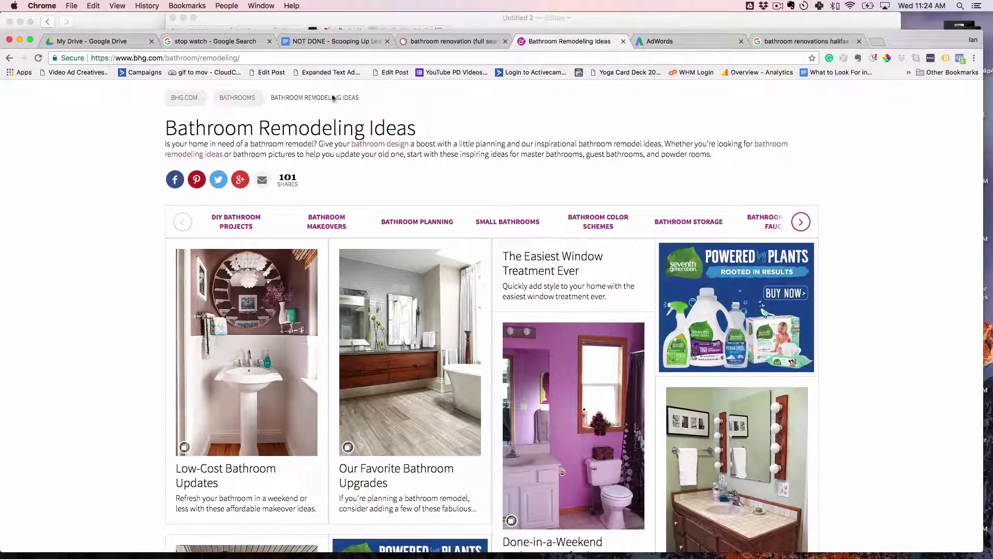
scroll(332, 97, "up", 3)
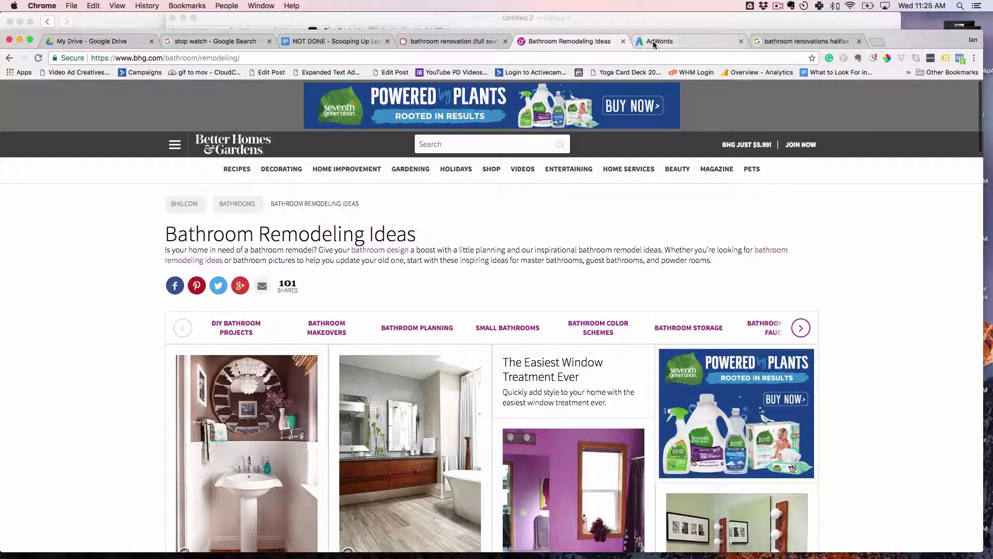
triple_click(208, 228)
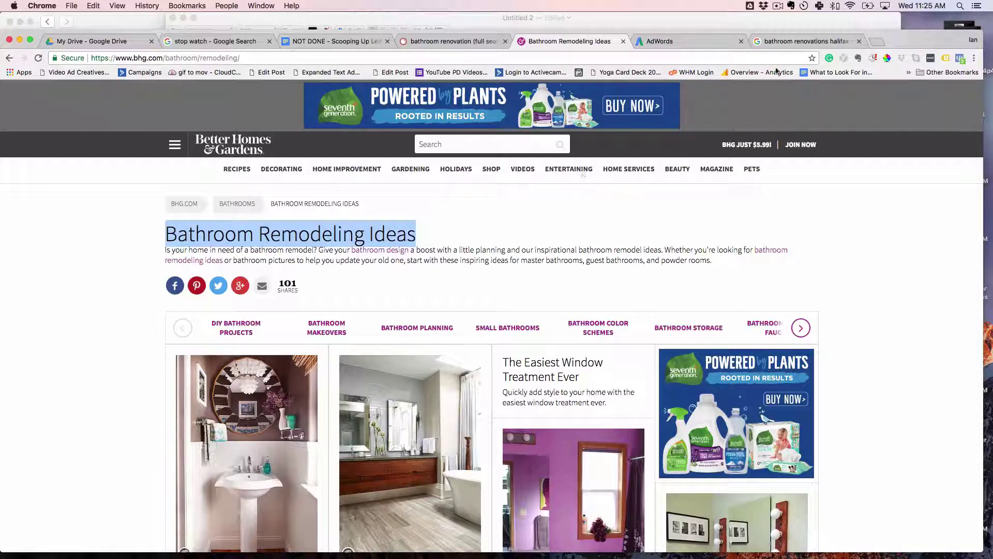
Set the campaign's bidding to focus on Clicks with manually set bids.
left_click(683, 41)
scroll(400, 246, "down", 8)
scroll(399, 250, "up", 3)
scroll(223, 275, "down", 3)
scroll(223, 275, "down", 4)
left_click(206, 311)
left_click(235, 385)
scroll(302, 395, "down", 3)
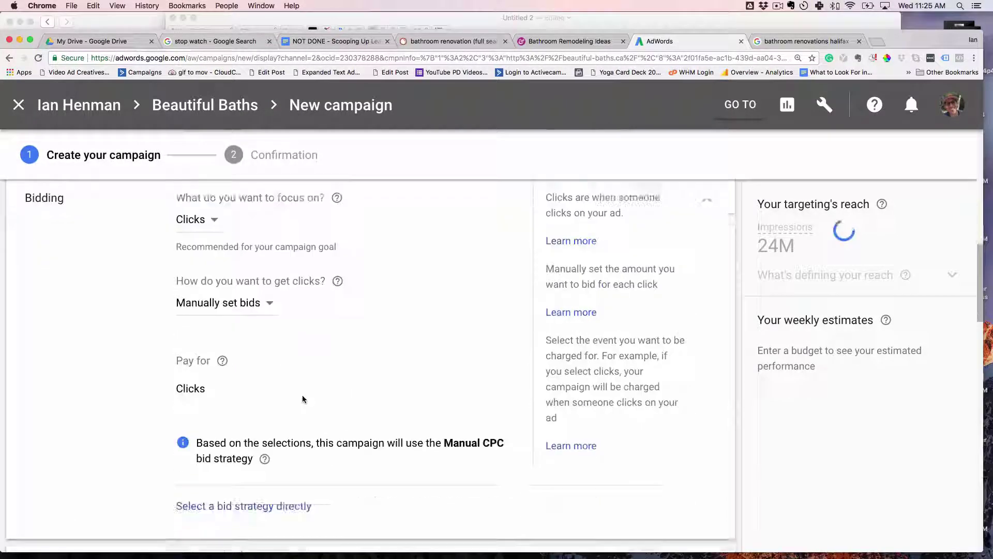
left_click(269, 282)
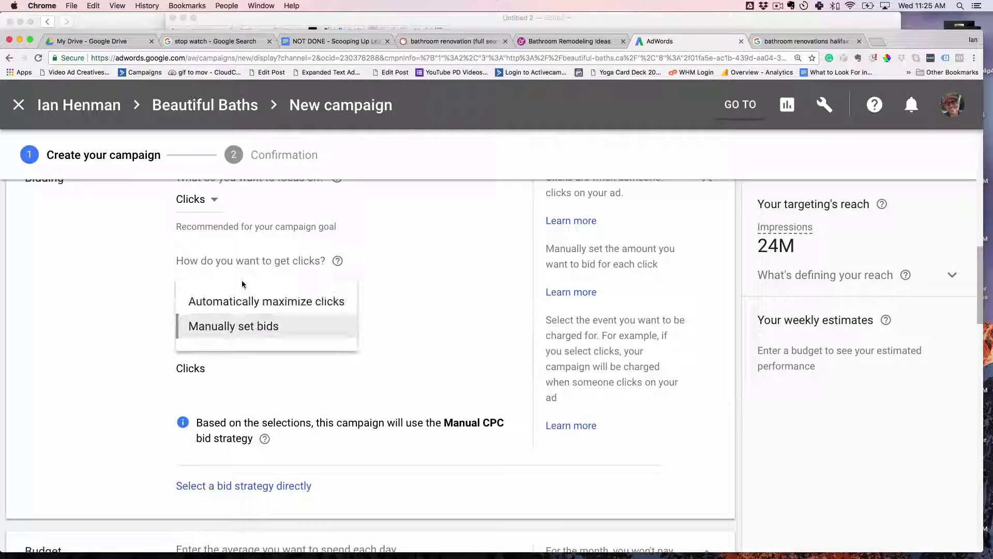
left_click(353, 344)
Enter a daily budget of CA$5.
scroll(315, 341, "down", 2)
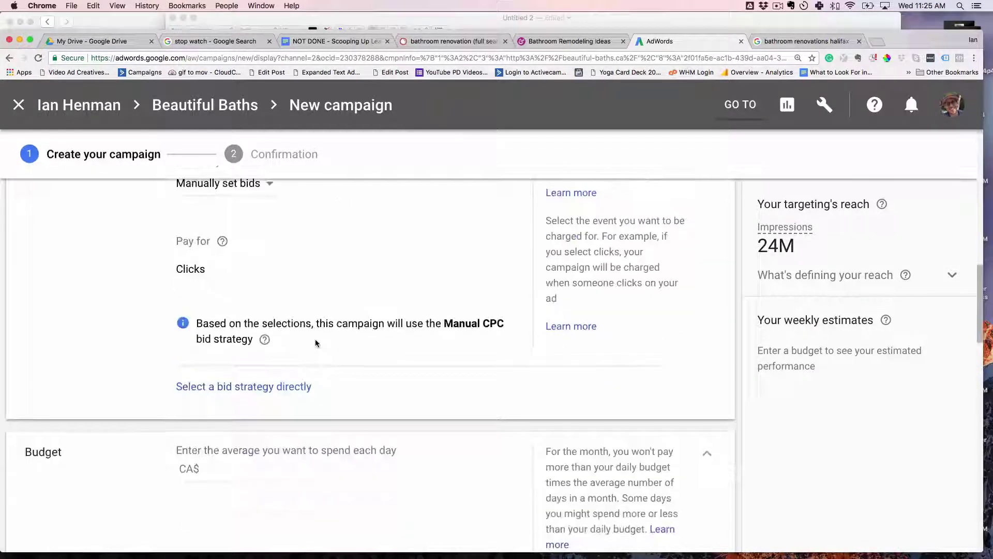
scroll(315, 339, "up", 2)
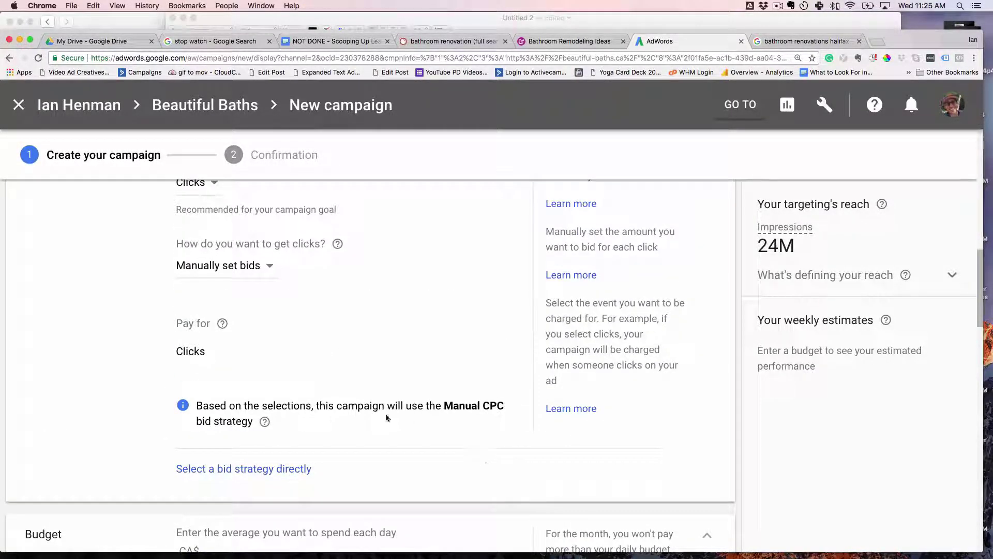
scroll(331, 414, "down", 3)
left_click(224, 377)
type("5")
scroll(321, 388, "down", 6)
Name the new ad group 'Bathroom Placements'.
left_click(305, 361)
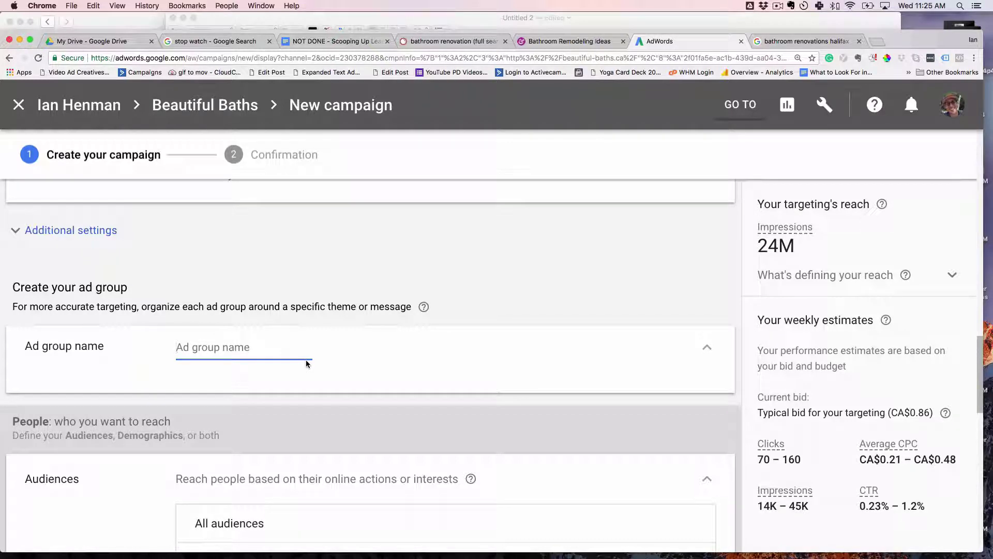
type("Bathroom")
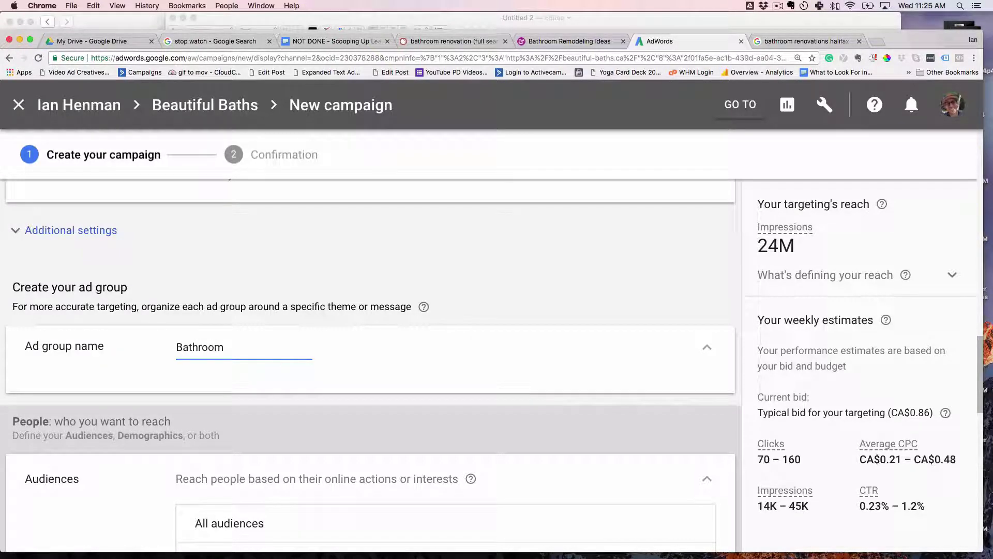
type(" Placements")
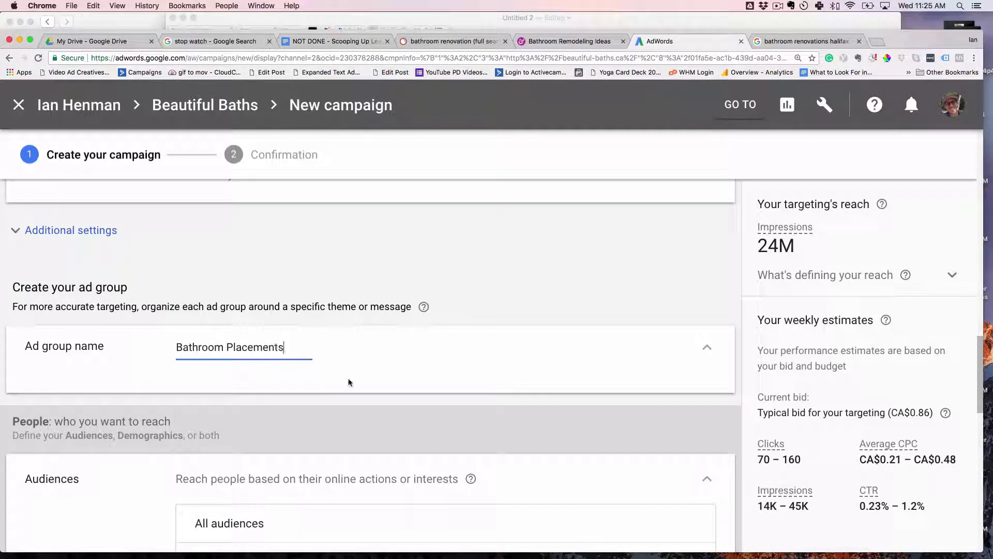
scroll(348, 382, "down", 3)
scroll(239, 333, "down", 3)
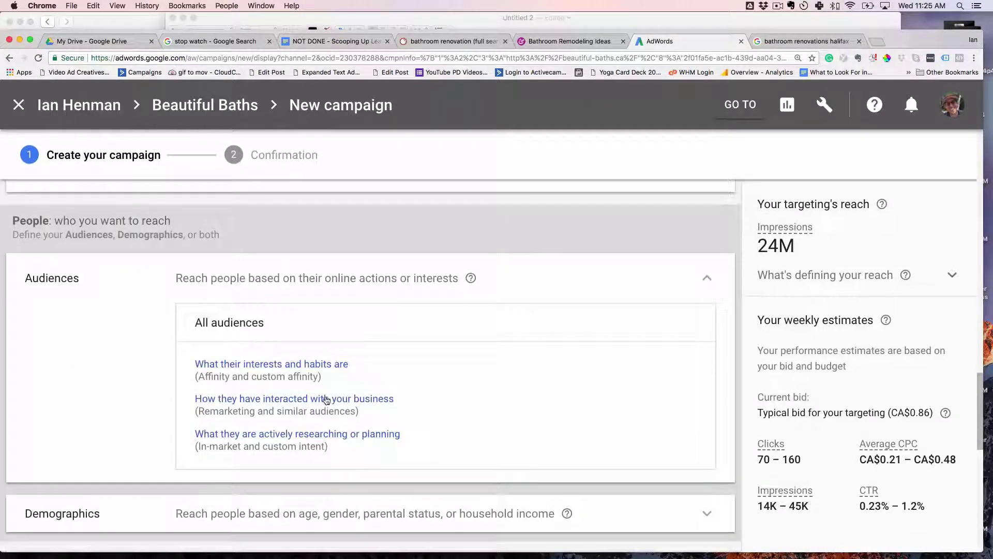
scroll(327, 400, "down", 1)
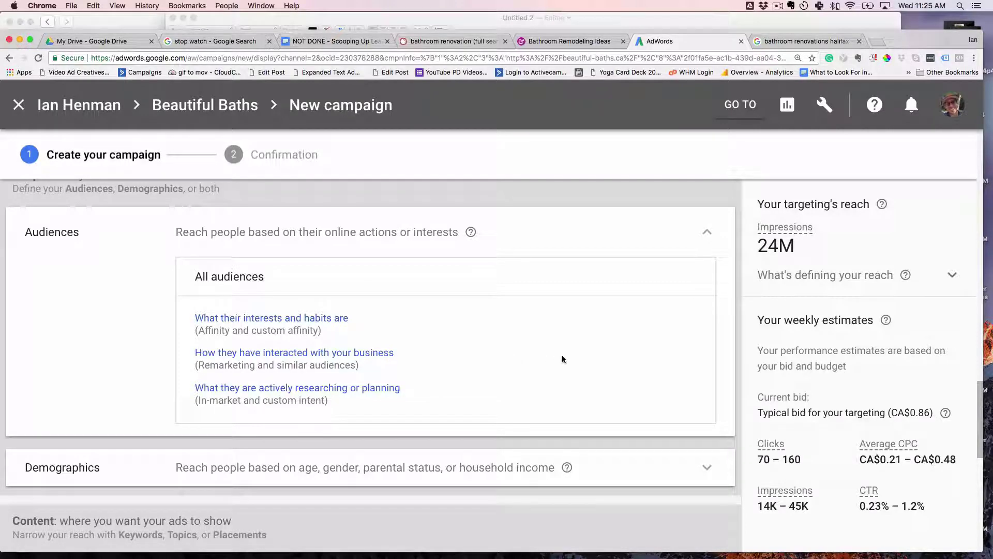
scroll(557, 358, "down", 4)
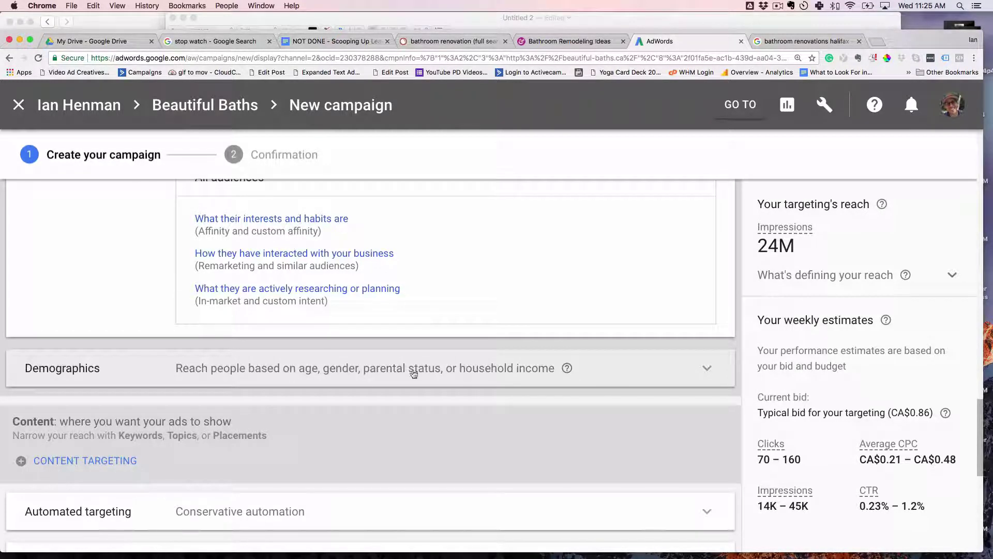
scroll(429, 370, "down", 1)
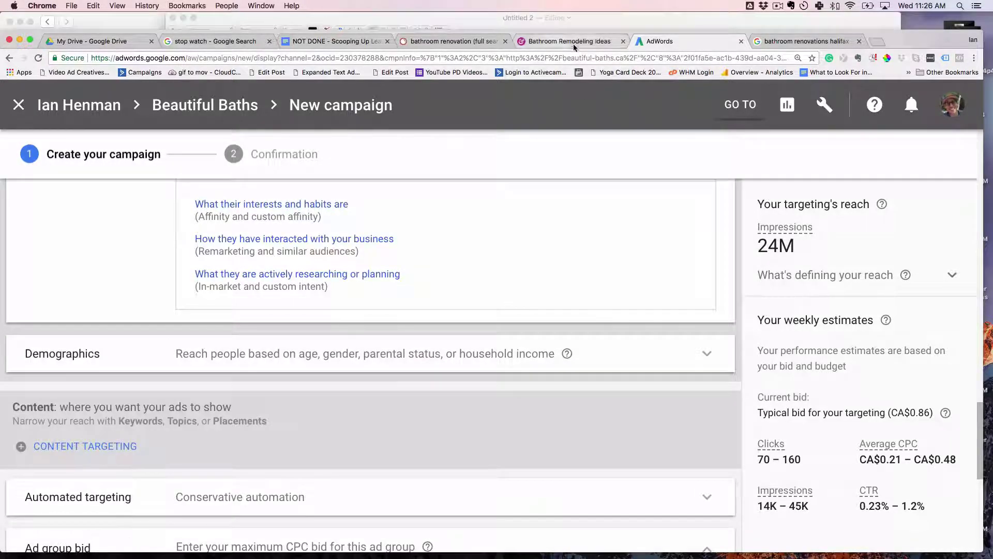
Set the ad group's maximum CPC bid to CA$1.
left_click(573, 41)
left_click(674, 41)
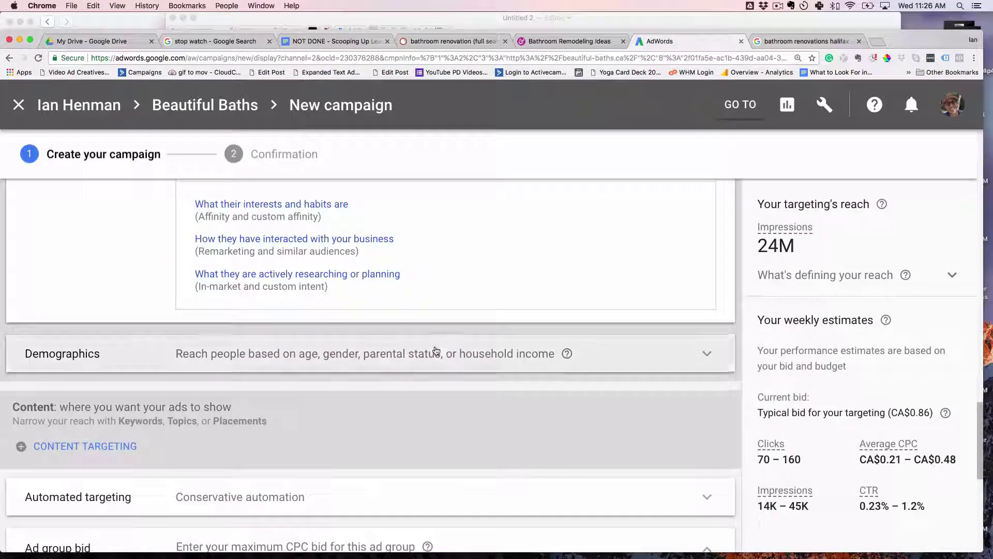
scroll(434, 348, "down", 3)
left_click(288, 435)
type("1")
scroll(360, 439, "down", 2)
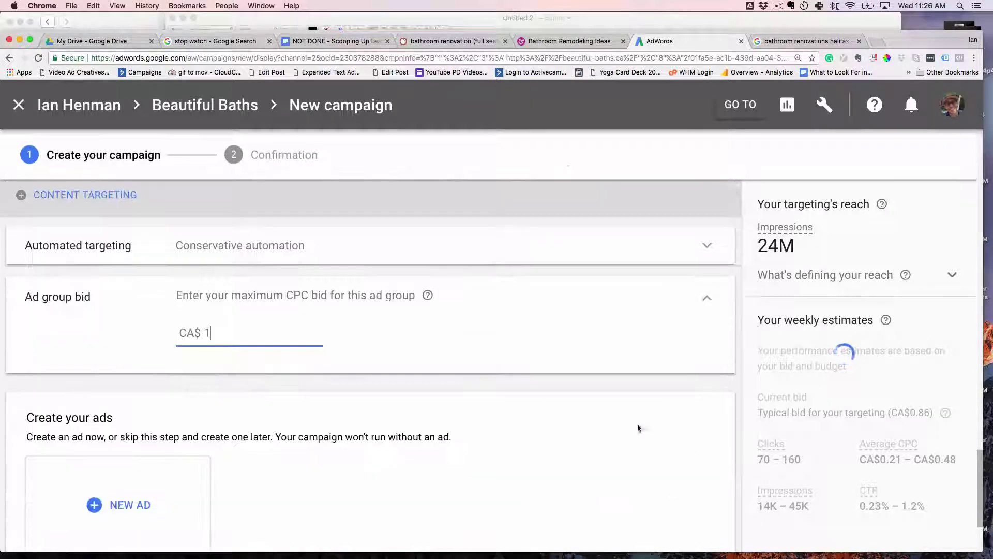
scroll(430, 424, "down", 3)
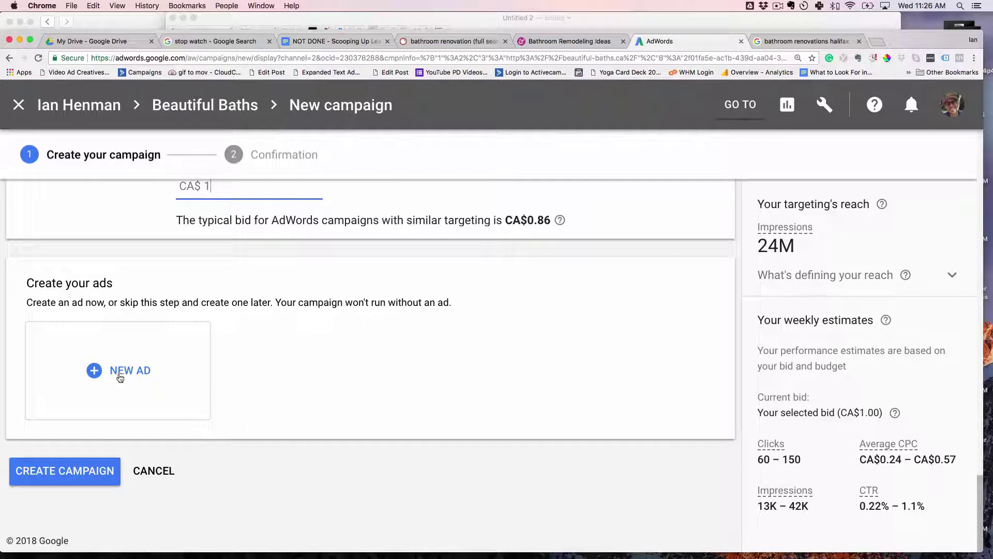
Choose Copy existing ads from Retargeting > Retargeting Brand Awareness, showing its 160×600 to 336×280 image ads.
left_click(95, 370)
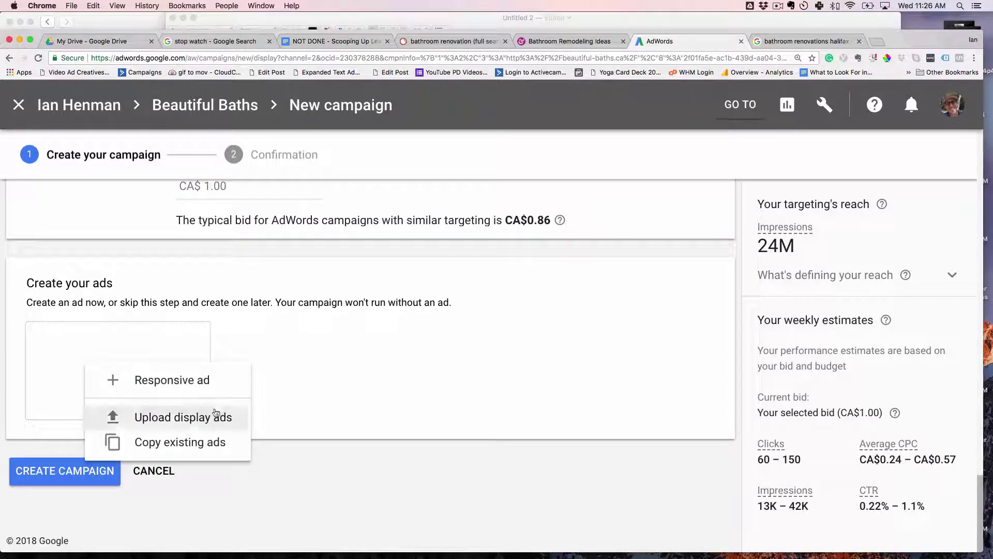
left_click(199, 445)
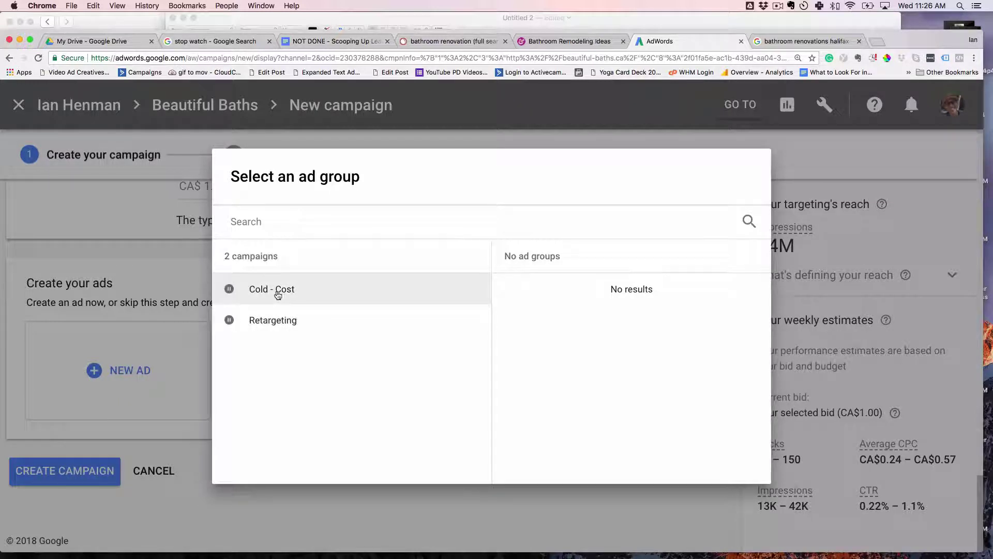
left_click(276, 324)
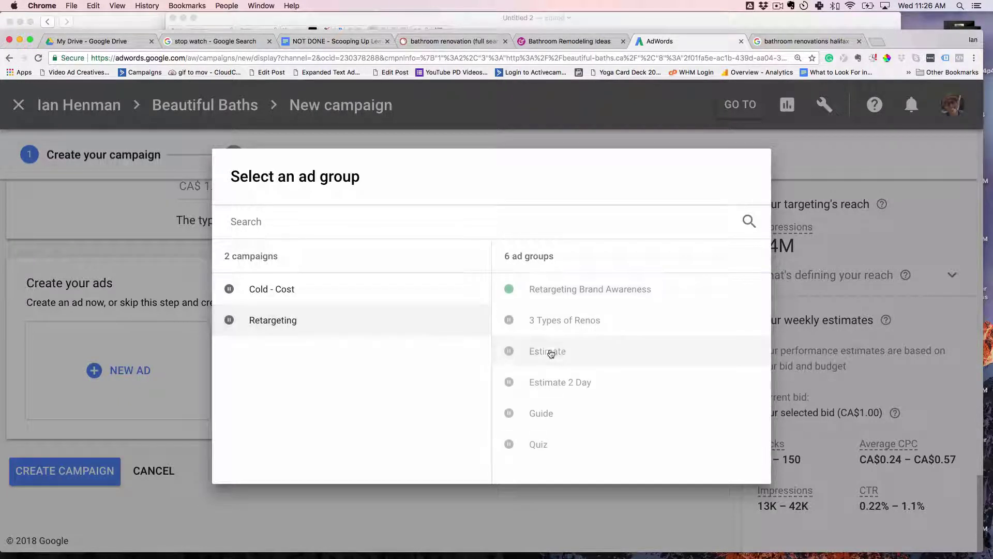
left_click(572, 293)
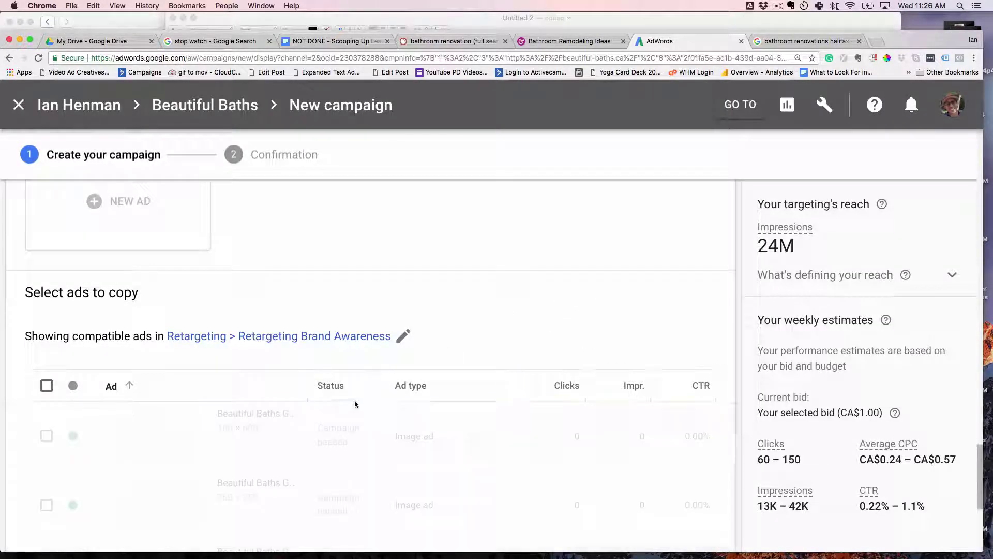
scroll(443, 417, "down", 6)
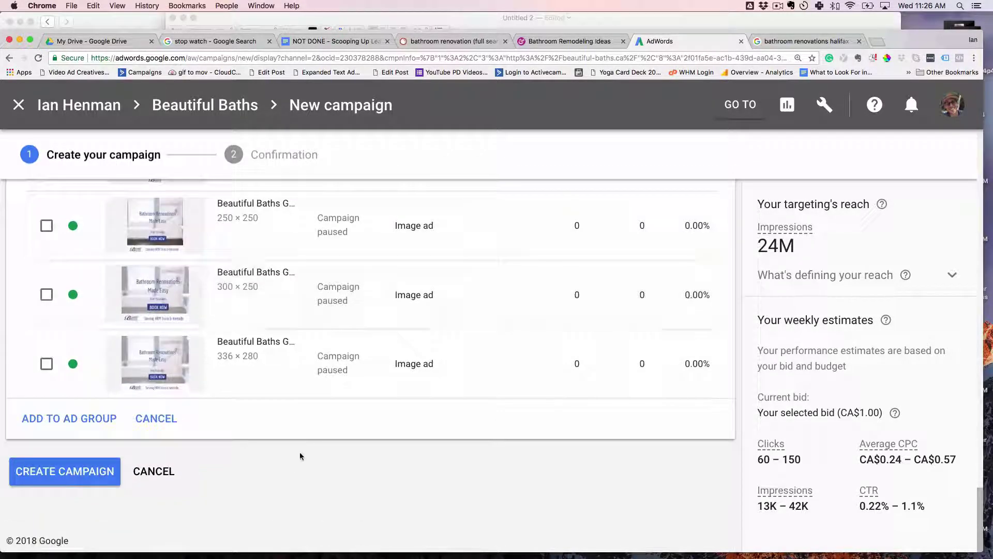
scroll(300, 452, "up", 5)
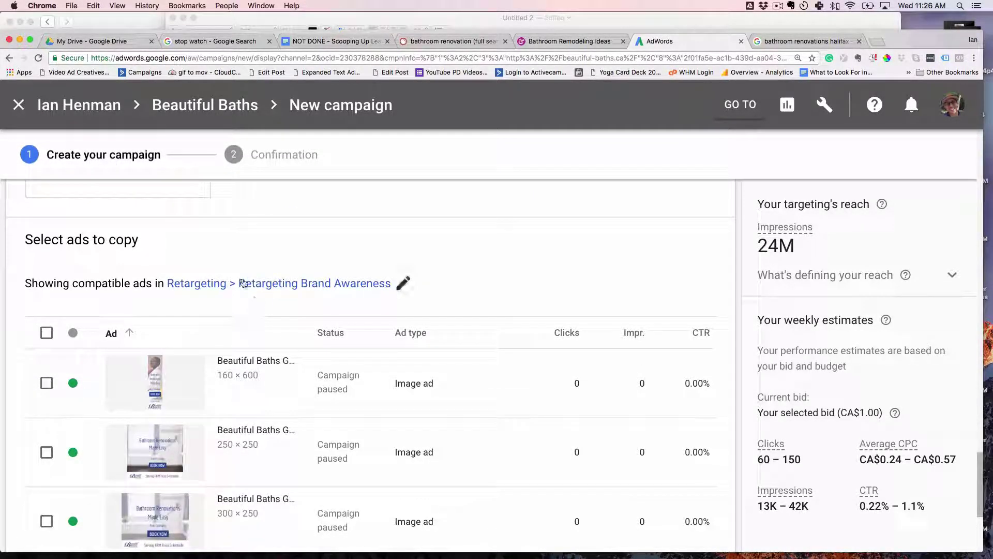
scroll(213, 361, "down", 3)
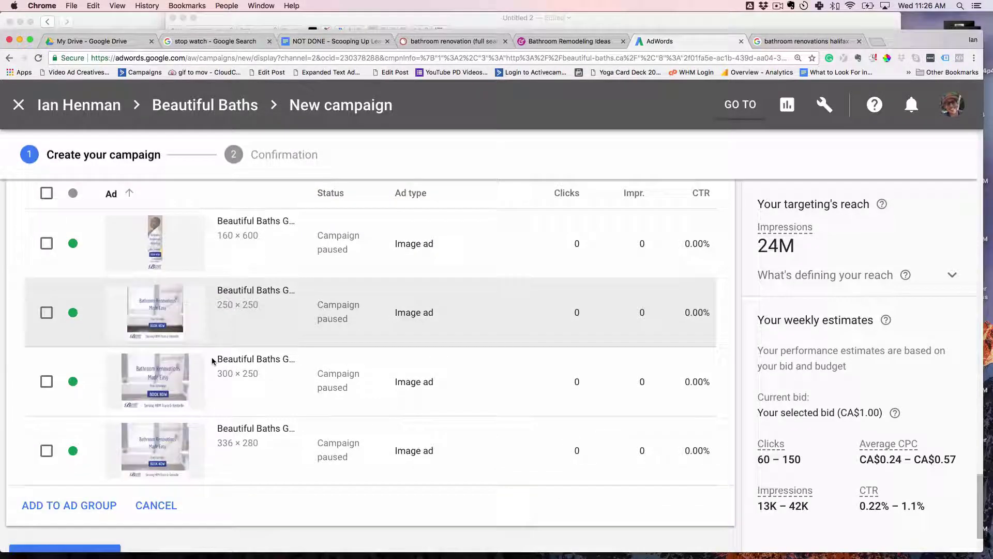
scroll(229, 387, "down", 2)
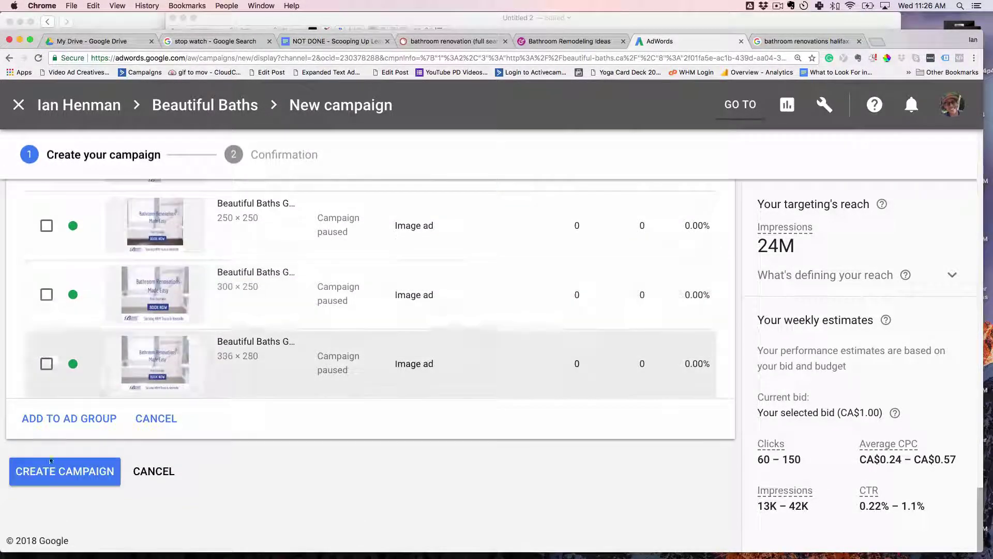
Create the Cold Placement Test campaign despite the targeting warning and view its Bathroom Placements ad group.
left_click(34, 482)
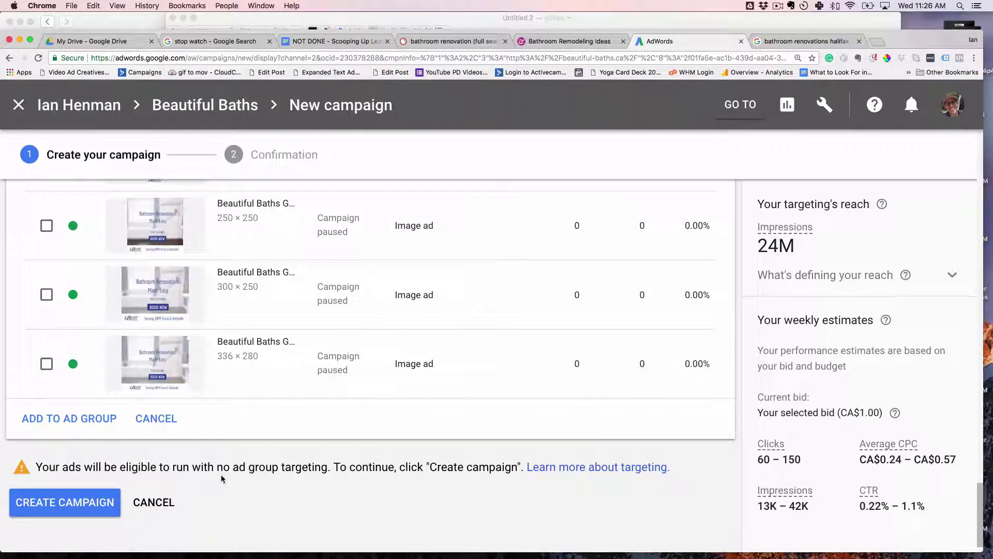
left_click(68, 503)
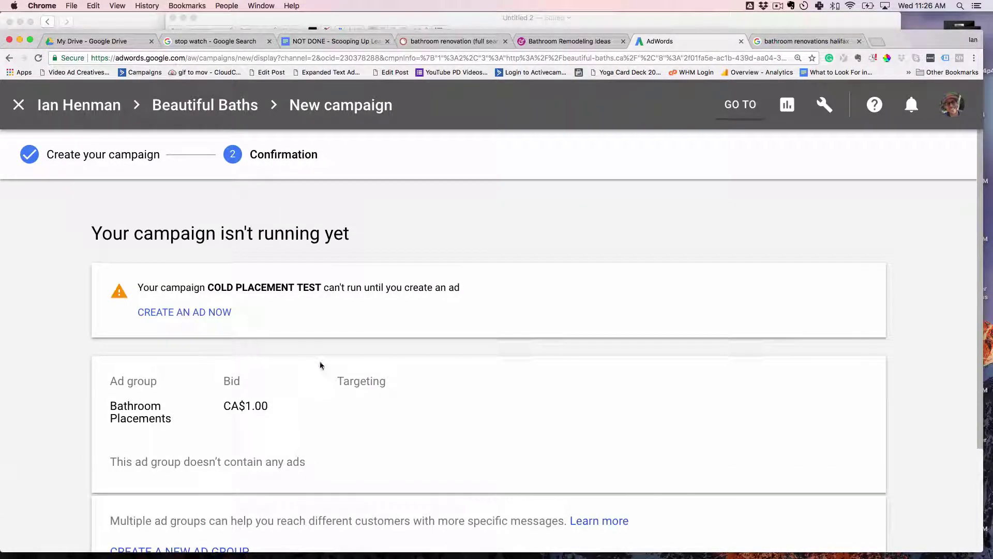
scroll(321, 365, "down", 3)
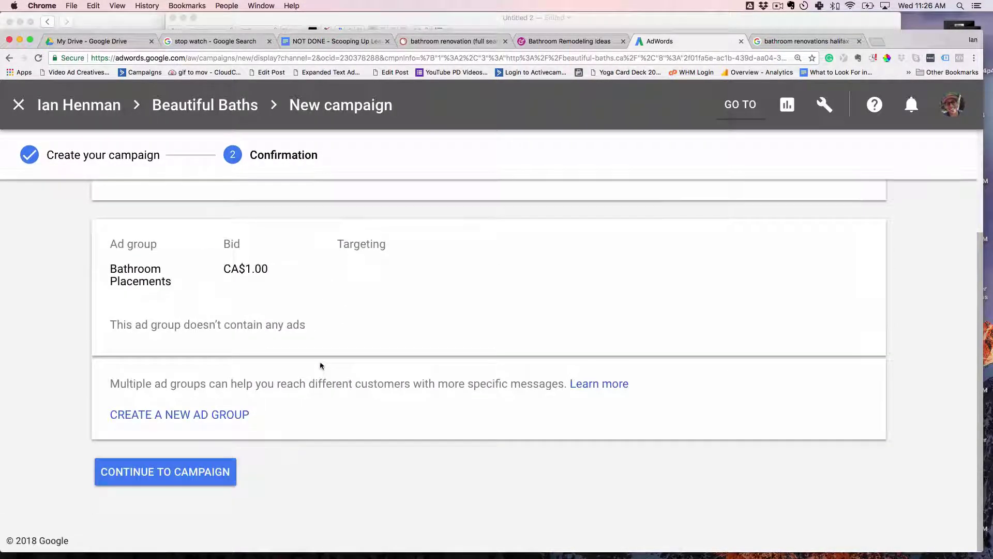
left_click(170, 469)
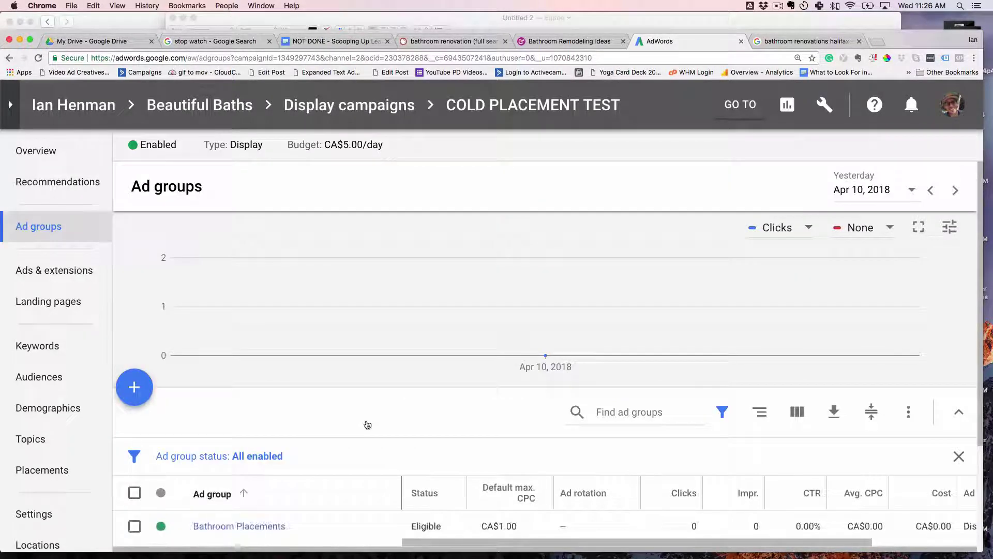
scroll(366, 422, "down", 3)
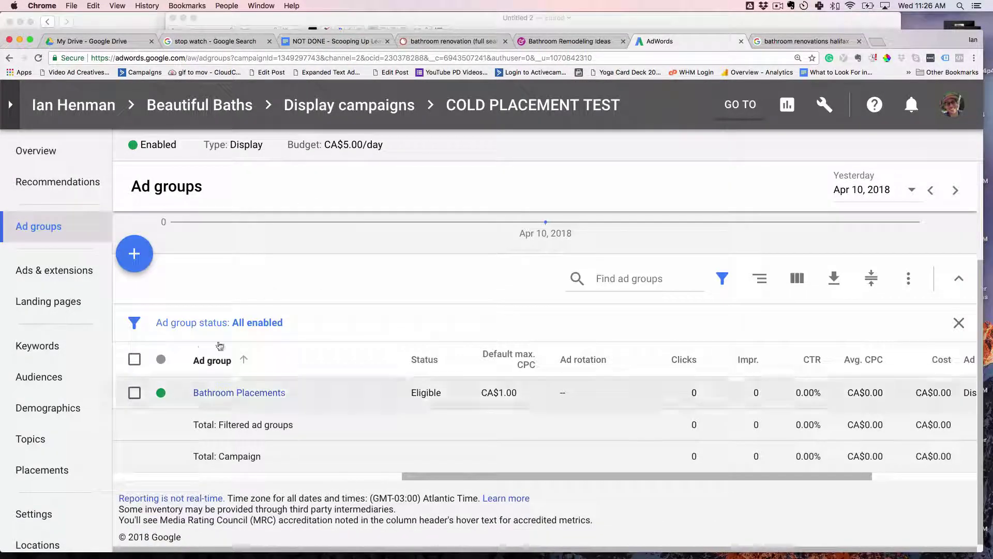
Start adding website placements to the Bathroom Placements ad group, with multiple-URL entry open.
left_click(35, 472)
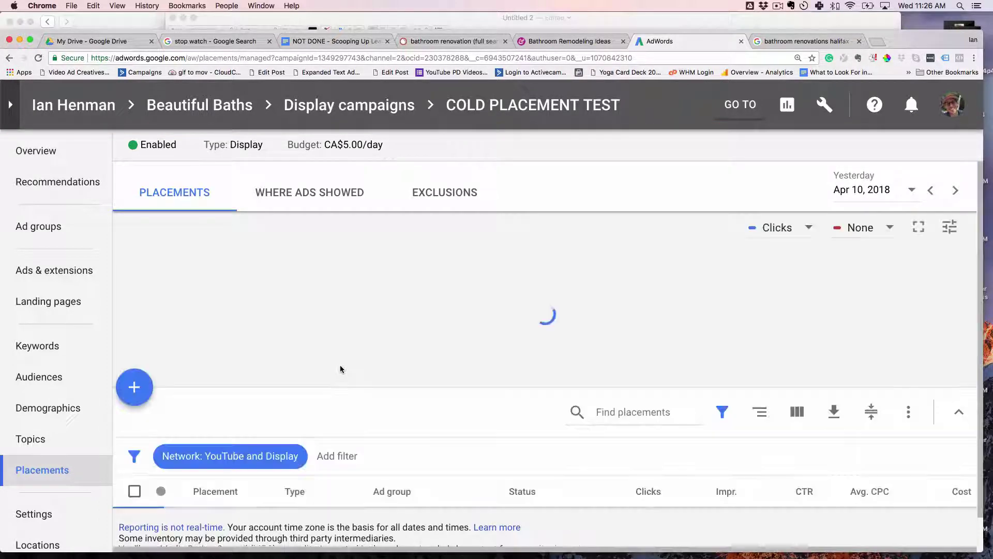
scroll(272, 295, "down", 3)
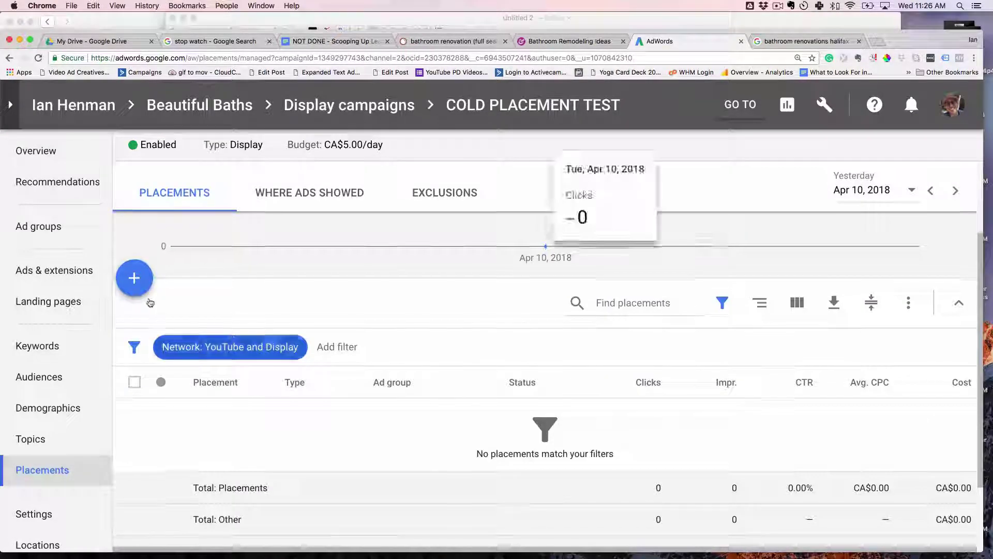
left_click(127, 281)
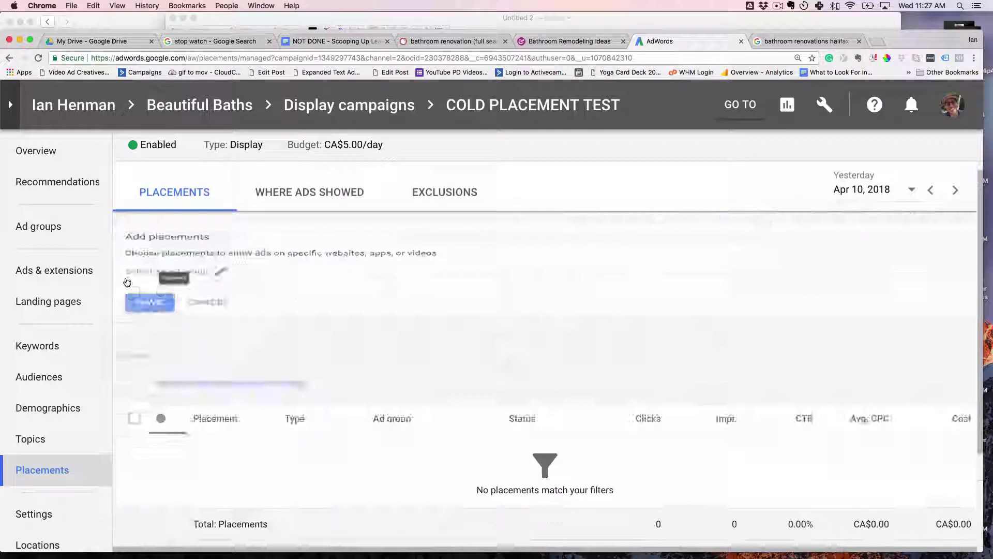
scroll(251, 326, "down", 2)
scroll(251, 326, "up", 2)
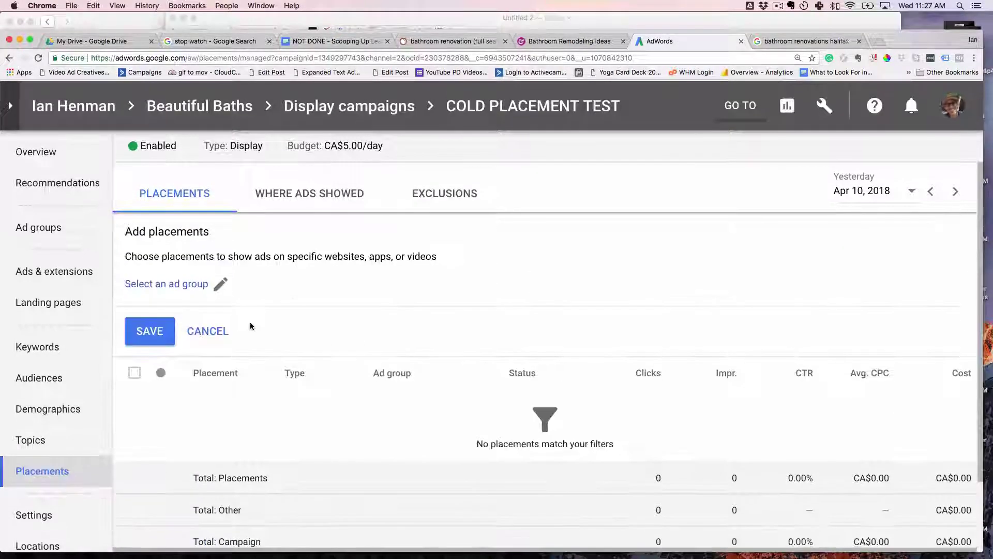
left_click(174, 283)
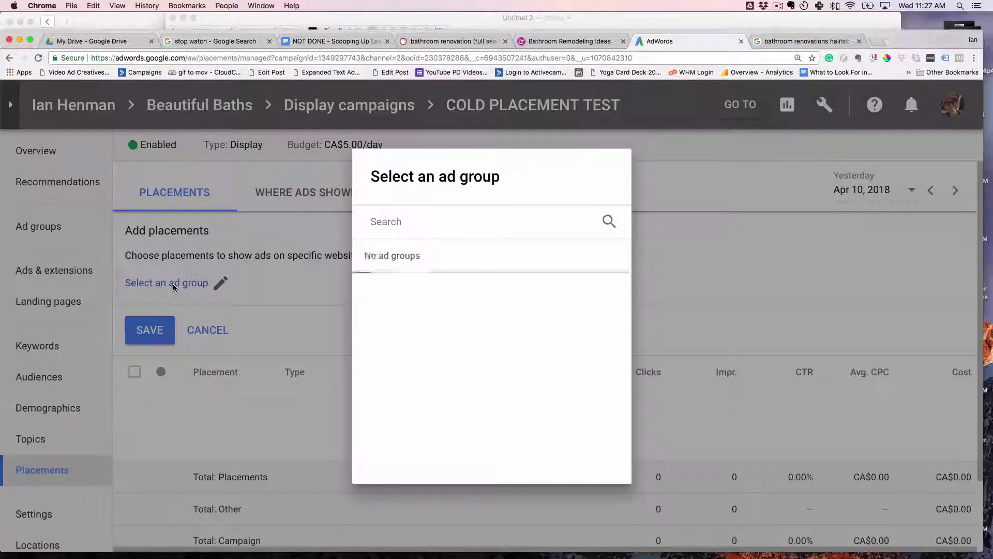
left_click(413, 290)
scroll(222, 394, "down", 3)
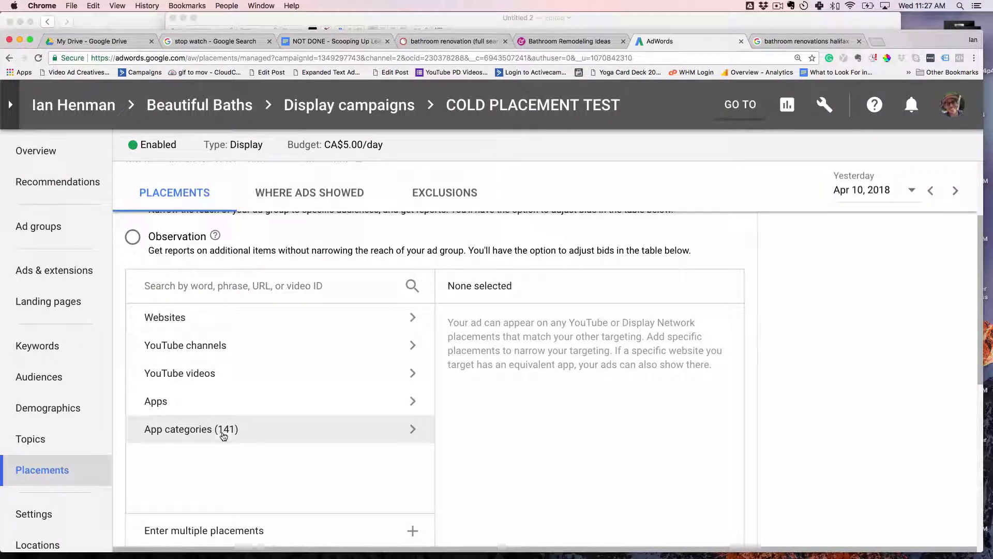
left_click(199, 319)
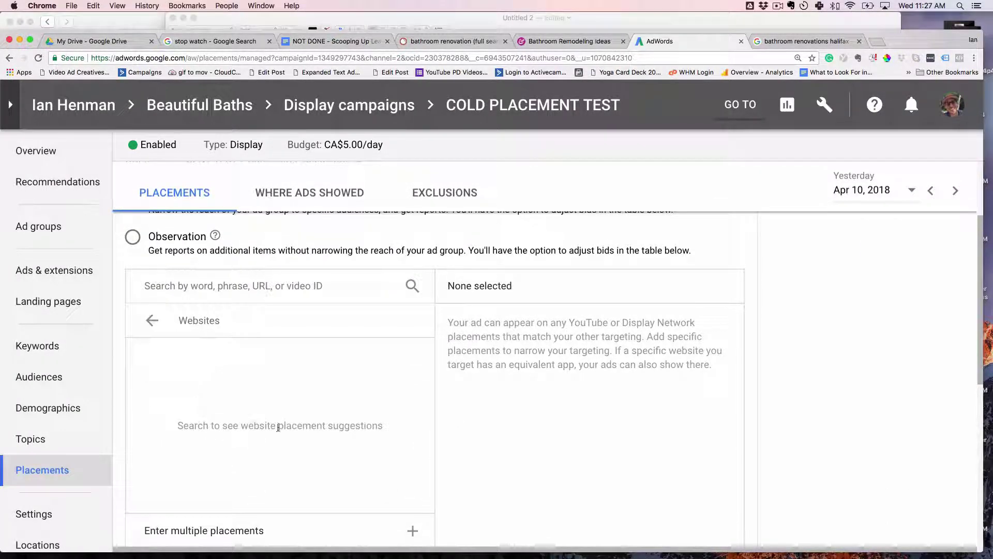
scroll(195, 378, "down", 3)
left_click(411, 420)
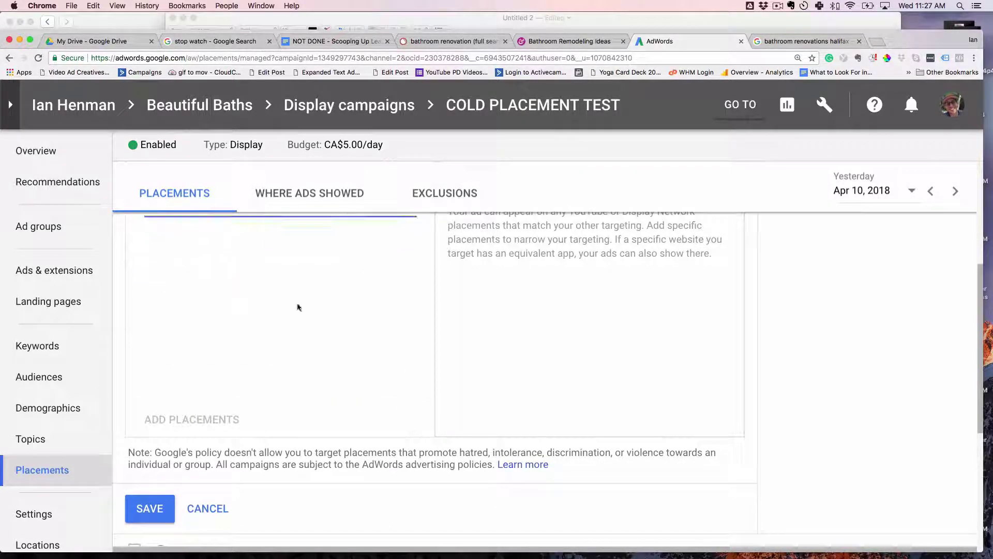
Copy the two saved placement URLs from the TextEdit notes.
key("super+Tab")
left_click_drag(378, 93, 168, 84)
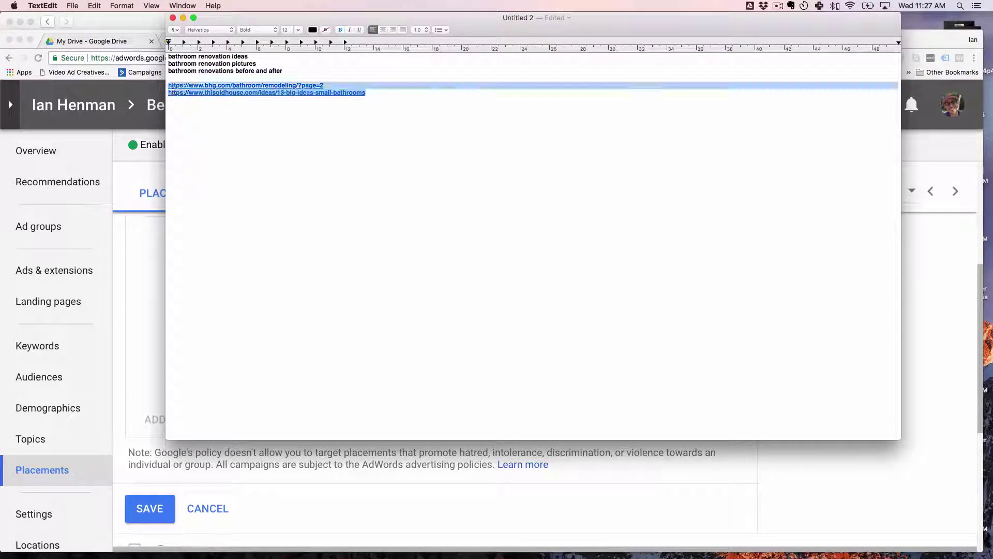
key("super+c")
key("super+Tab")
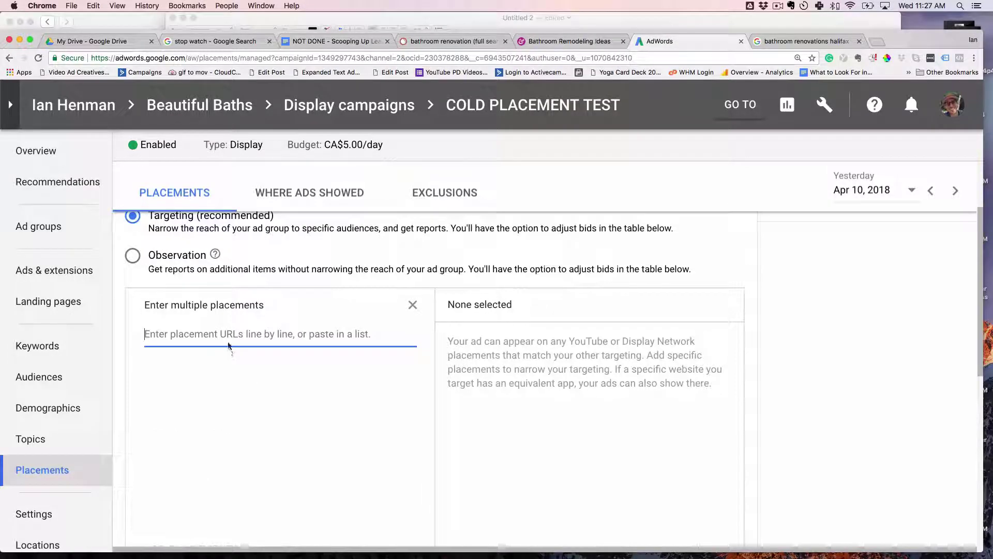
Paste both website URLs into the placement box and add them as placements.
left_click(226, 339)
key("super+v")
scroll(261, 414, "down", 5)
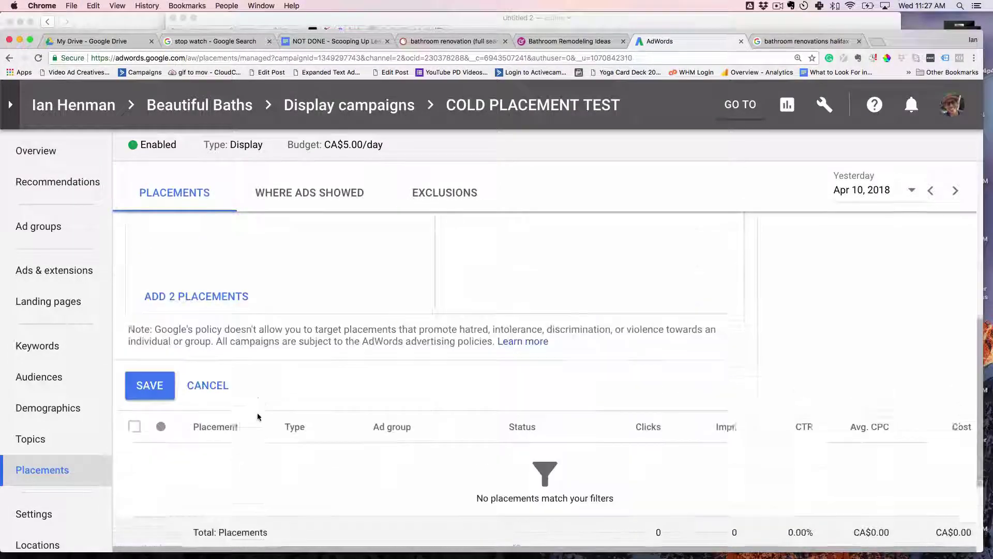
scroll(258, 416, "up", 5)
scroll(216, 488, "down", 2)
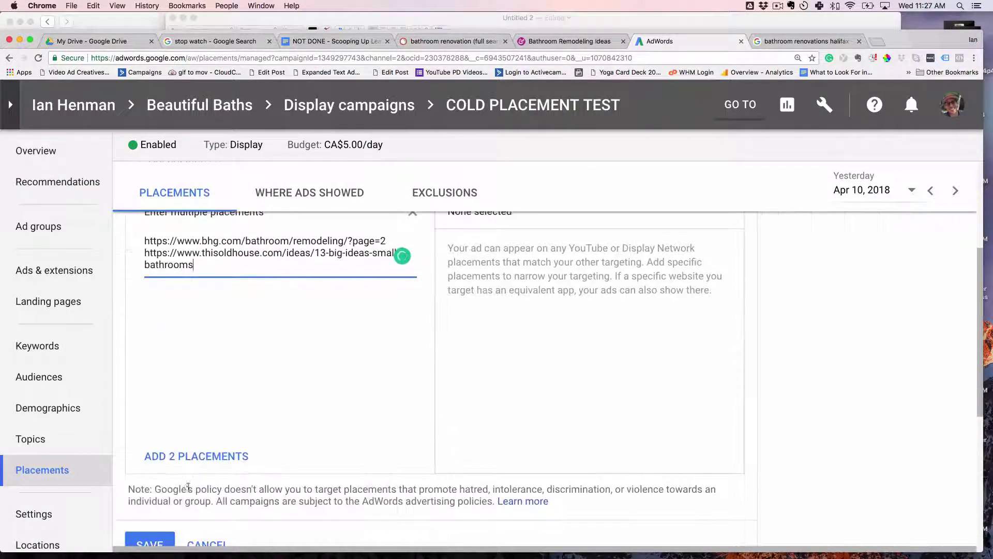
left_click(187, 457)
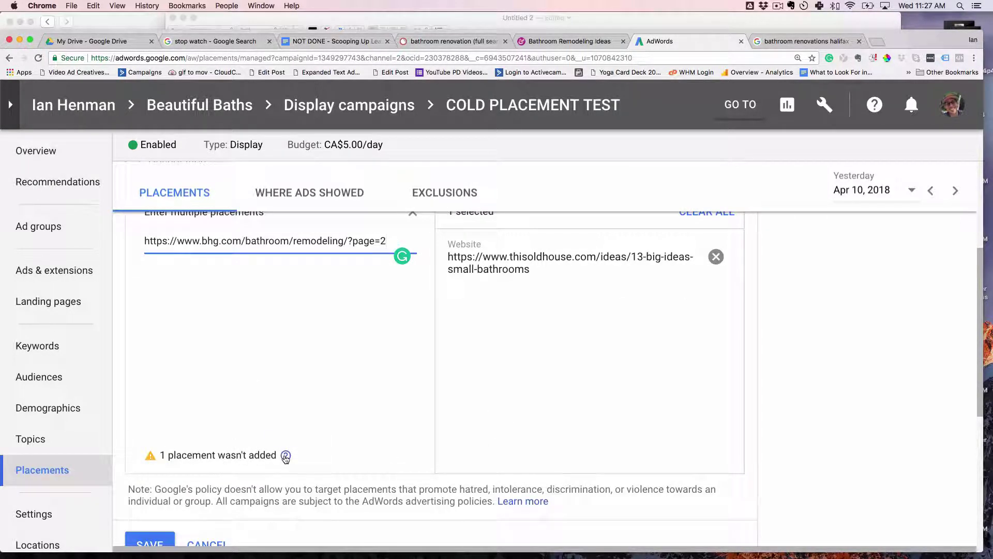
Replace the rejected bhg.com URL with the Bathroom Remodeling Ideas page address and add it.
left_click(285, 456)
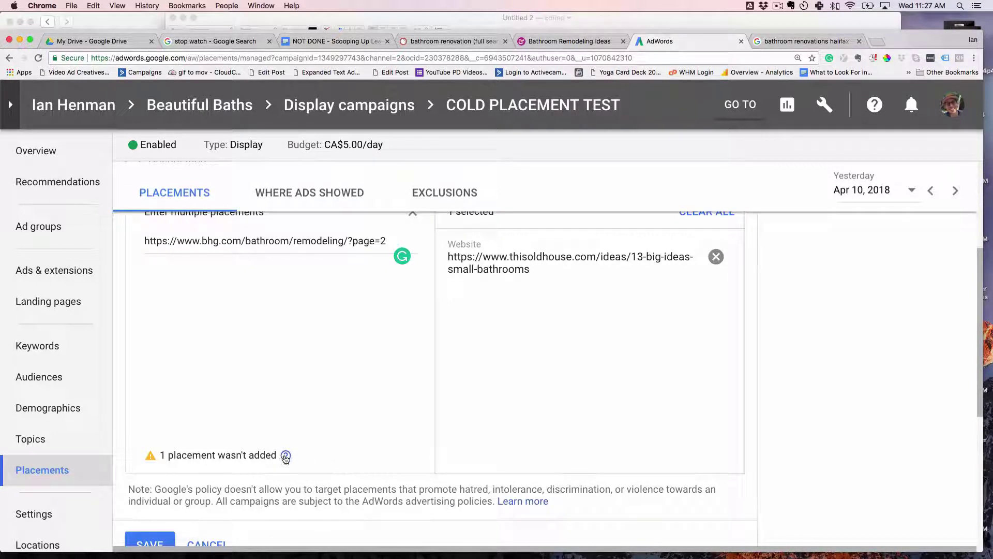
mouse_move(286, 459)
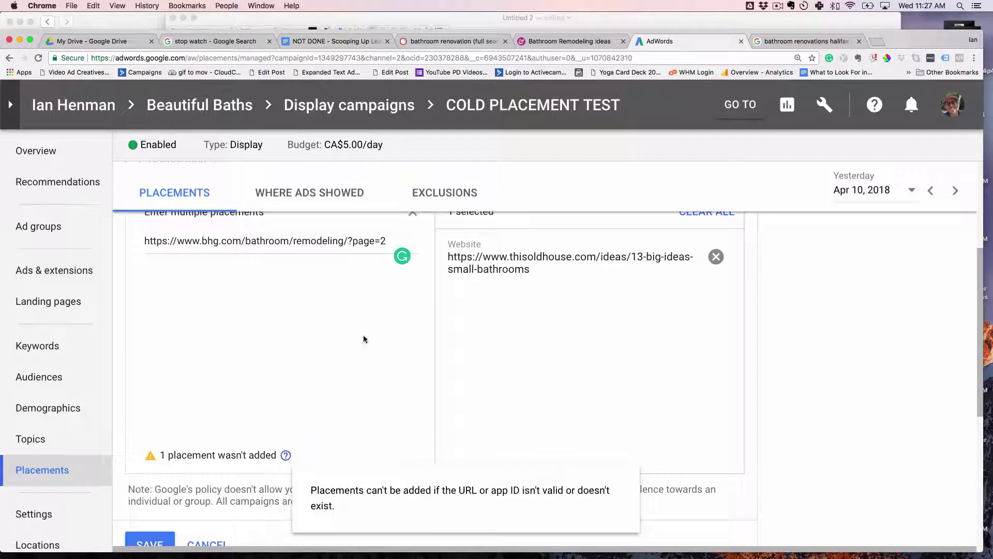
left_click_drag(388, 241, 78, 238)
key("BackSpace")
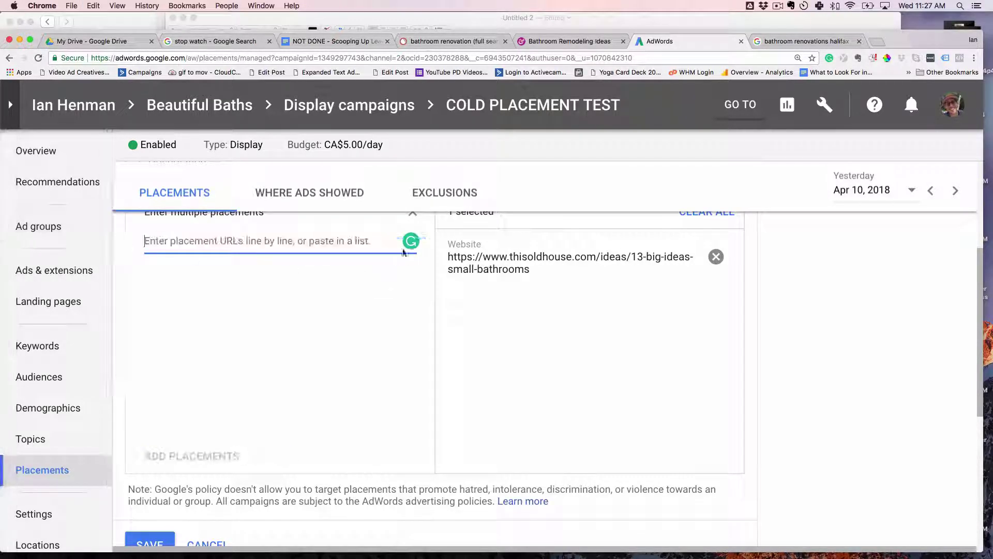
key("super+t")
key("super+5")
key("super+l")
left_click(659, 47)
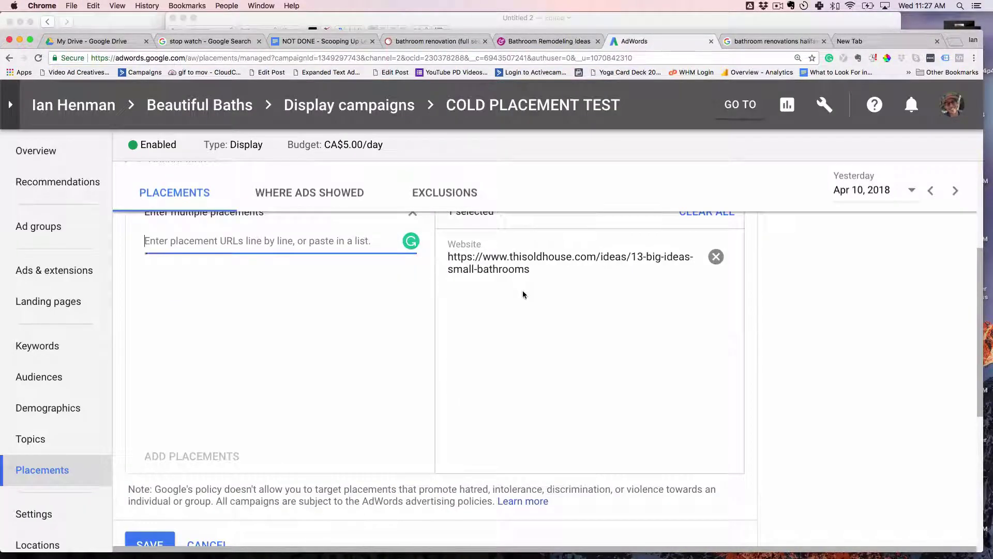
scroll(522, 290, "up", 2)
key("super+v")
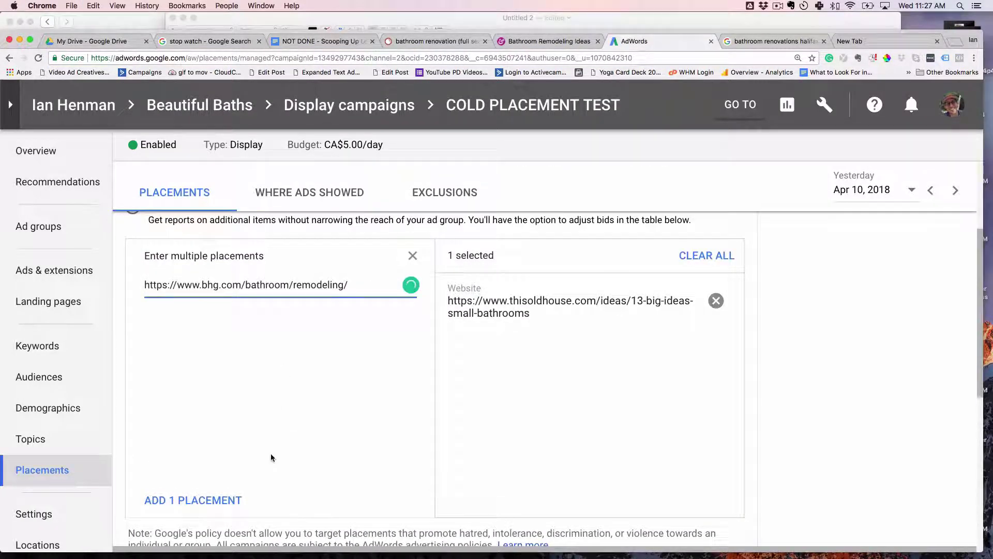
left_click(193, 499)
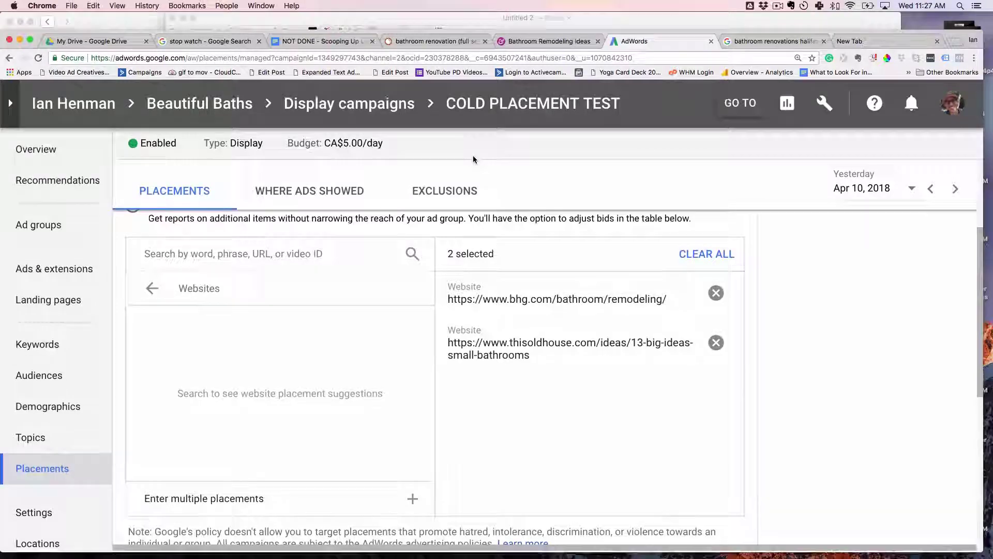
Save the two new placements to the Bathroom Placements ad group.
scroll(774, 315, "down", 6)
scroll(774, 313, "up", 5)
left_click(166, 437)
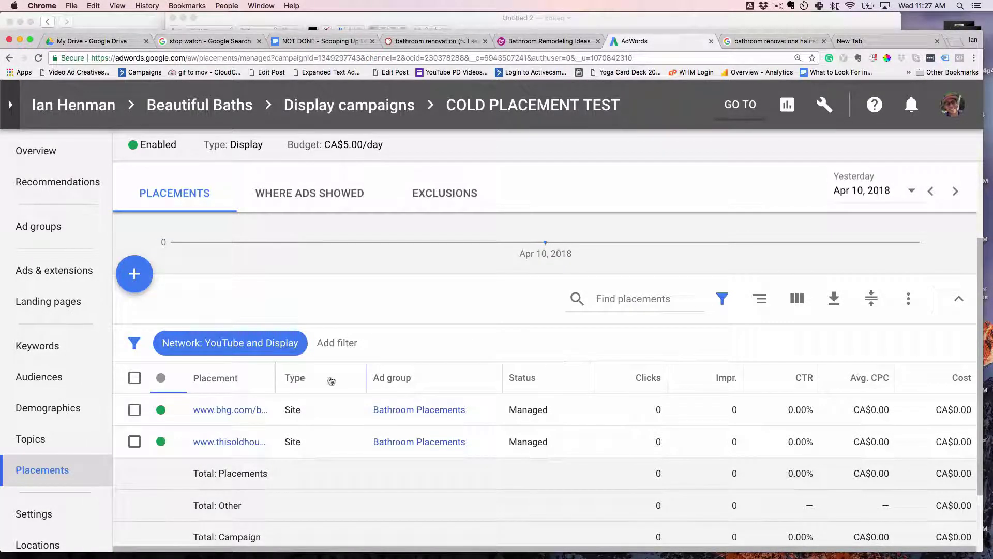
Widen the Placement column so the full bhg.com and thisoldhouse.com URLs are visible.
left_click_drag(275, 378, 486, 386)
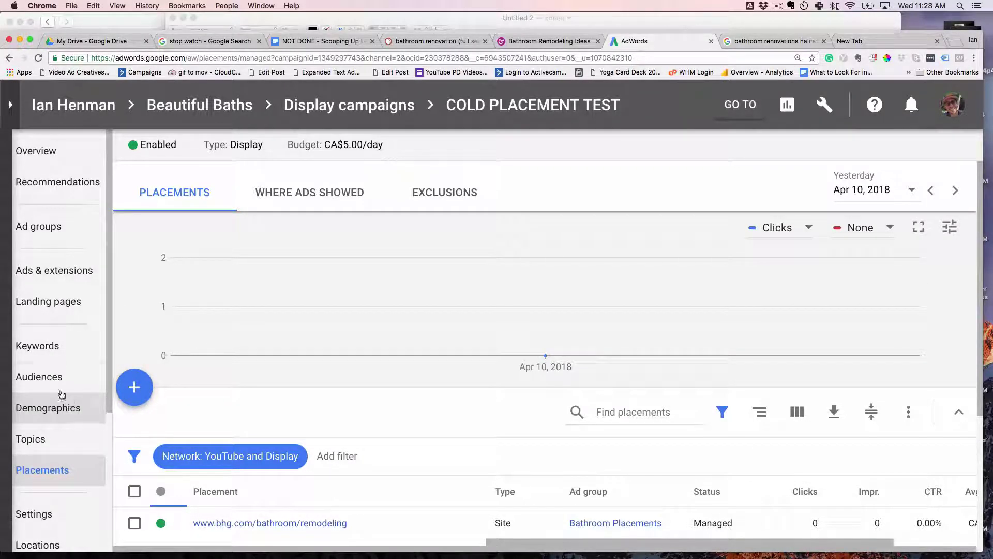
left_click_drag(55, 376, 105, 306)
scroll(67, 310, "down", 5)
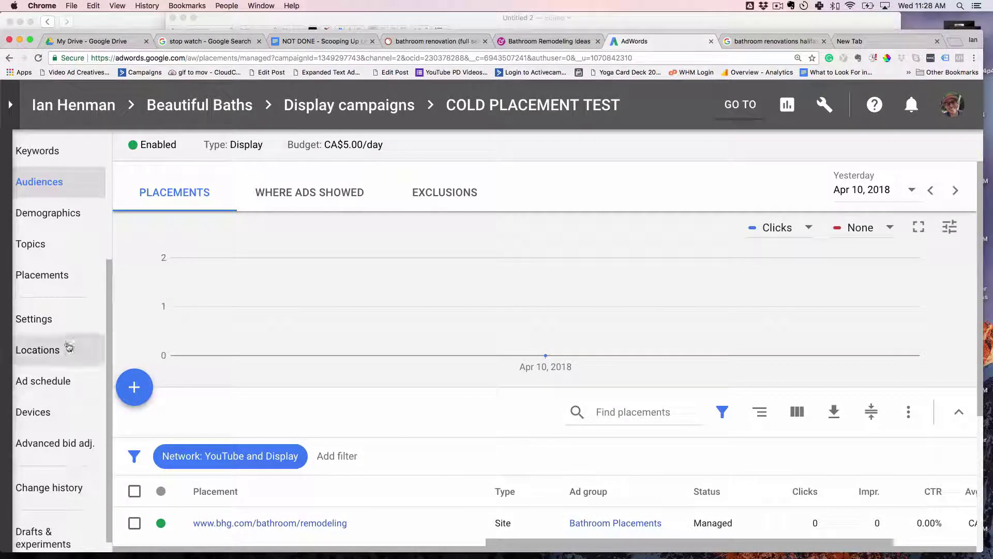
left_click(54, 349)
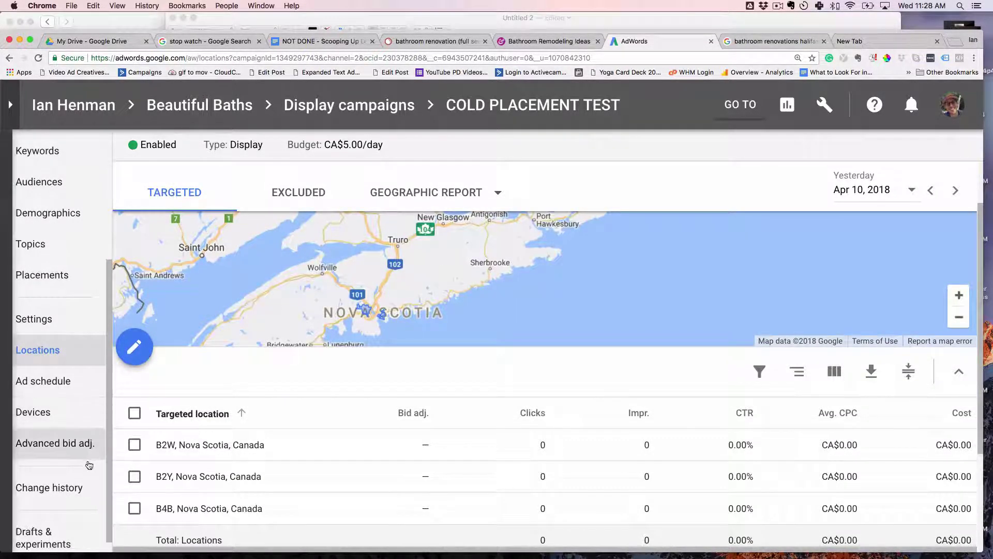
scroll(88, 461, "down", 1)
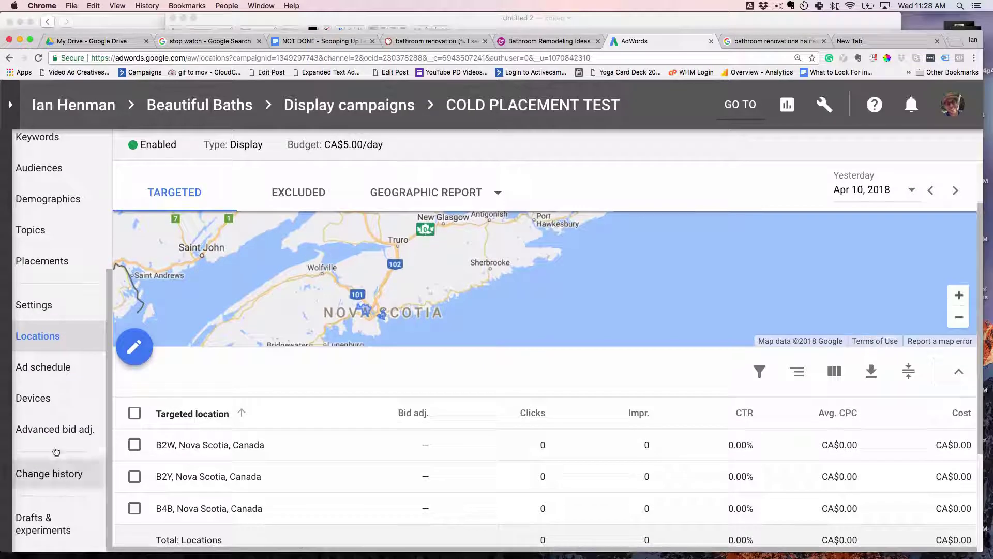
left_click(61, 263)
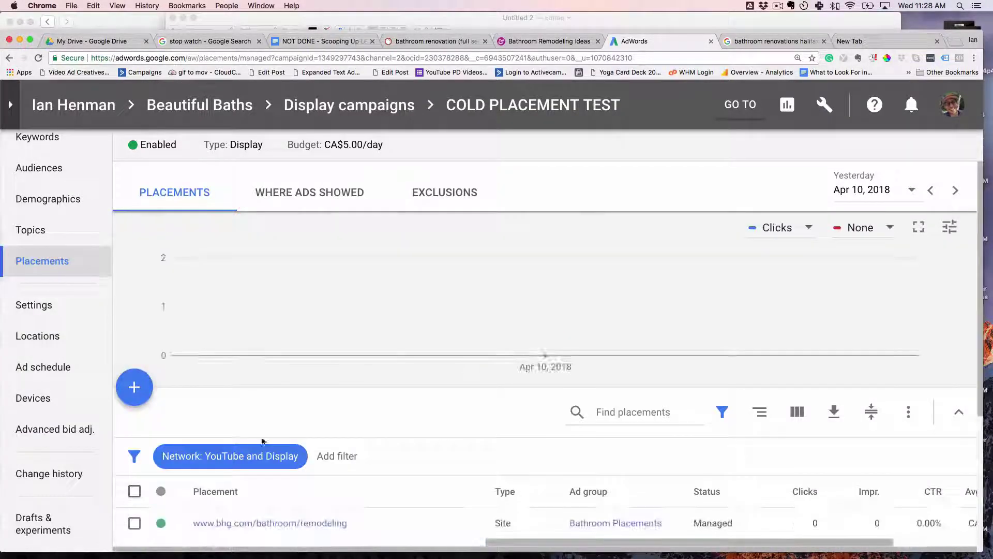
scroll(264, 439, "down", 5)
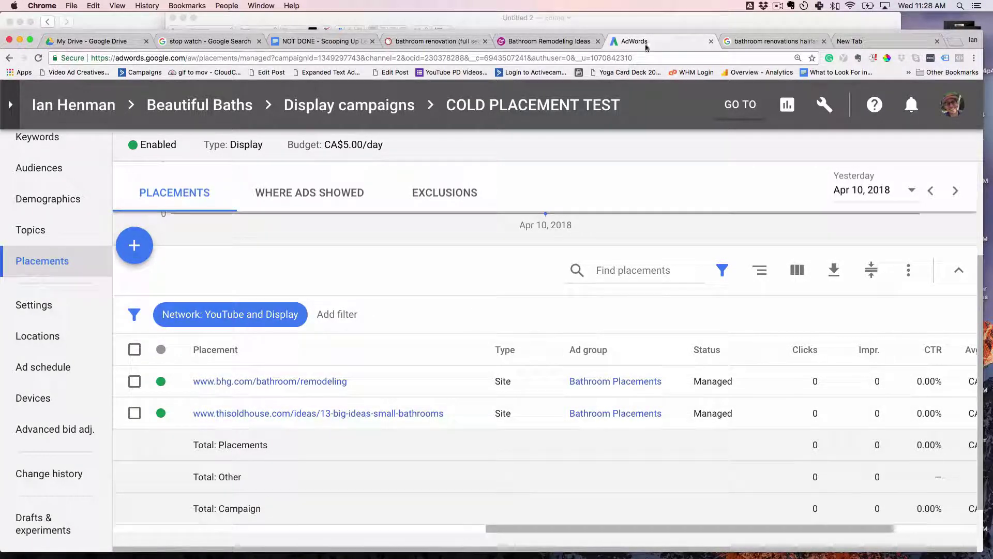
left_click(526, 41)
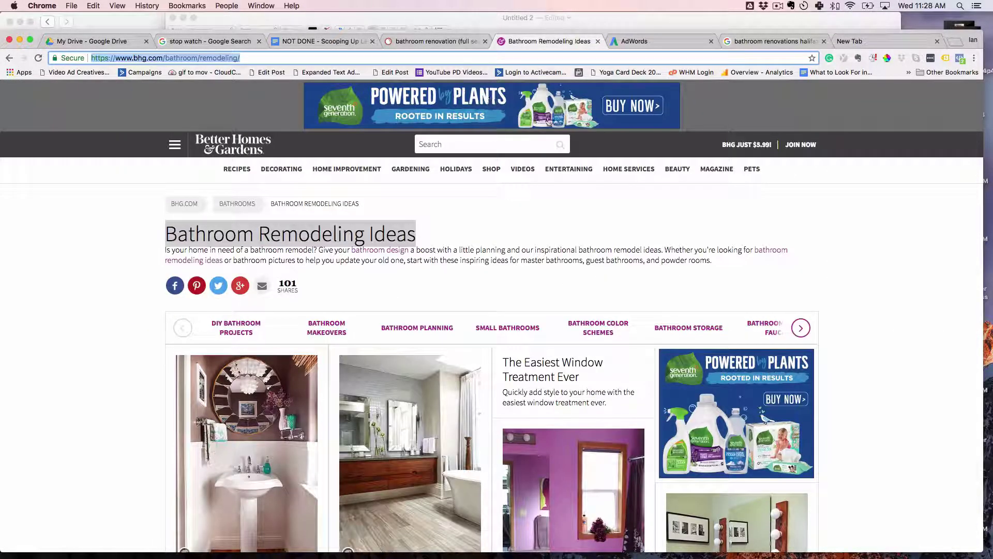
left_click(650, 42)
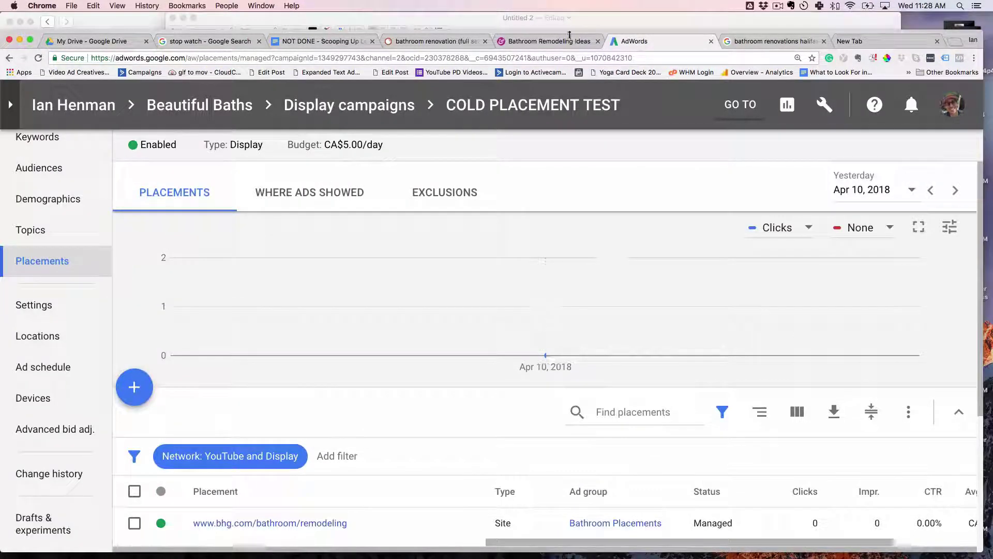
left_click(553, 42)
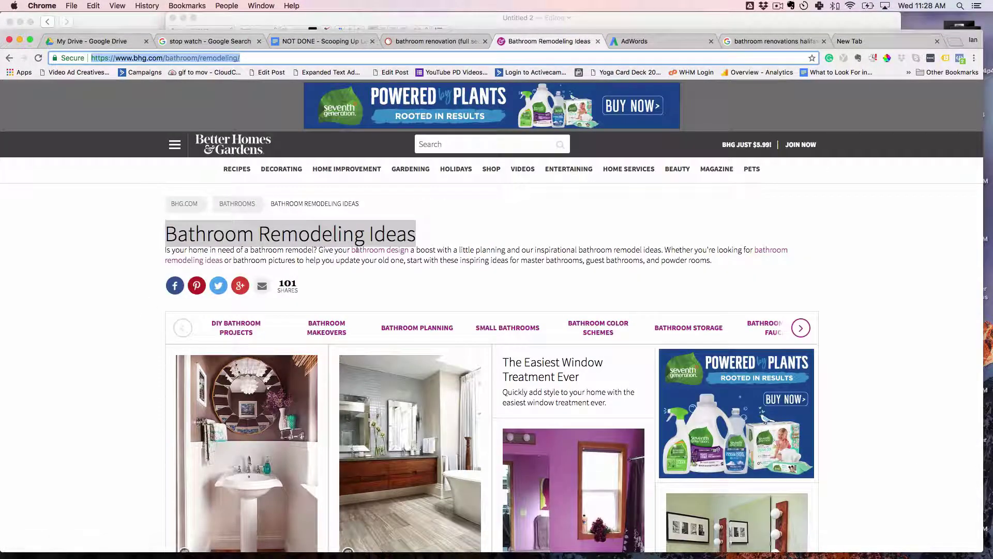
left_click(526, 256)
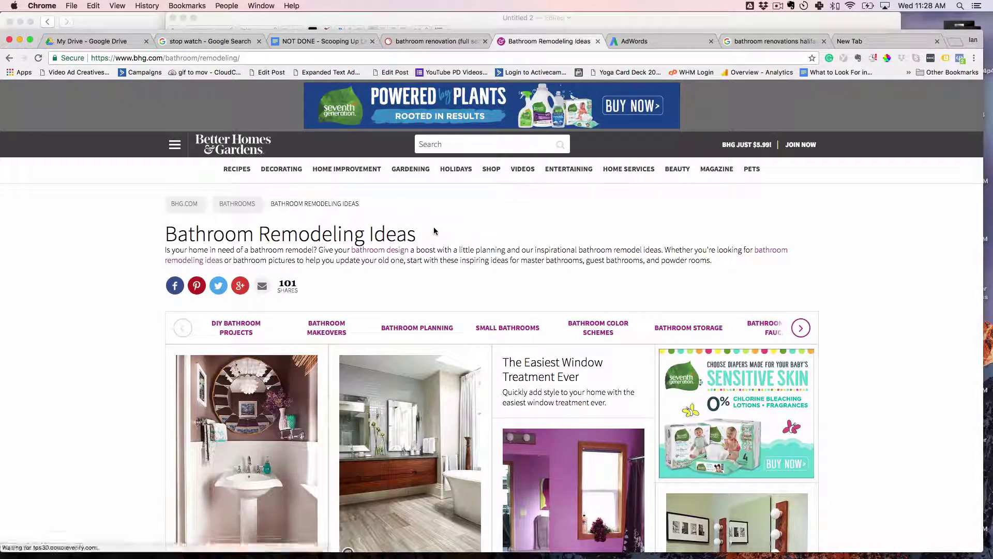
left_click(622, 41)
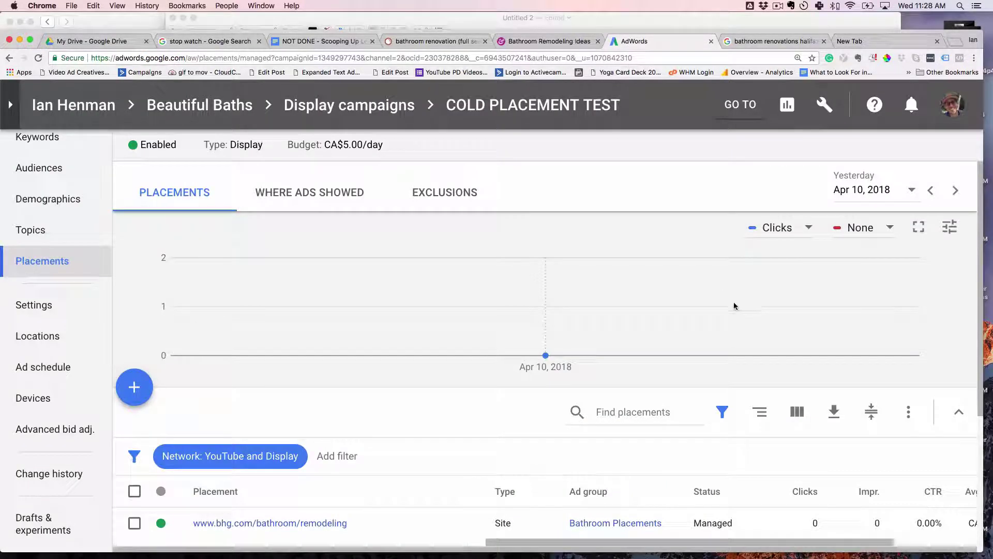
scroll(734, 303, "down", 3)
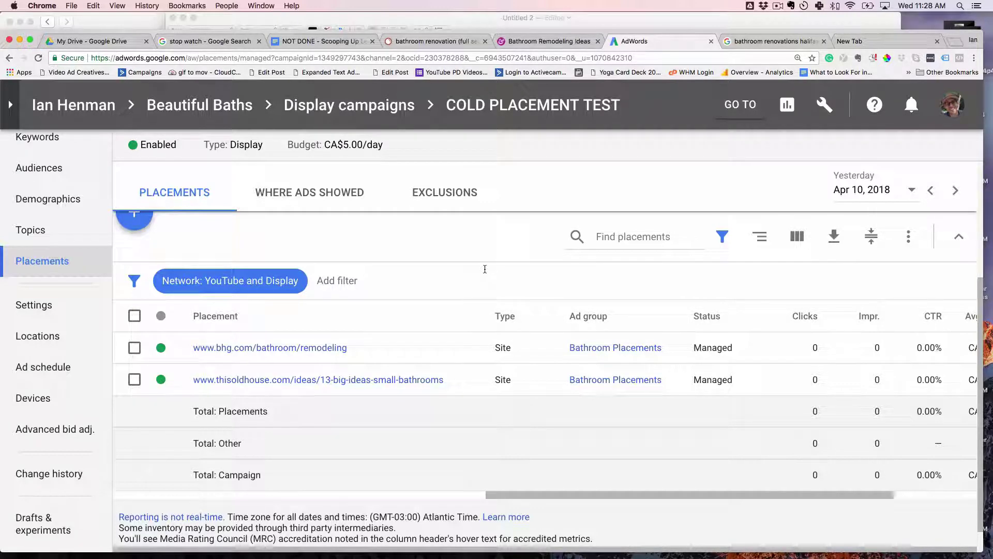
left_click(233, 347)
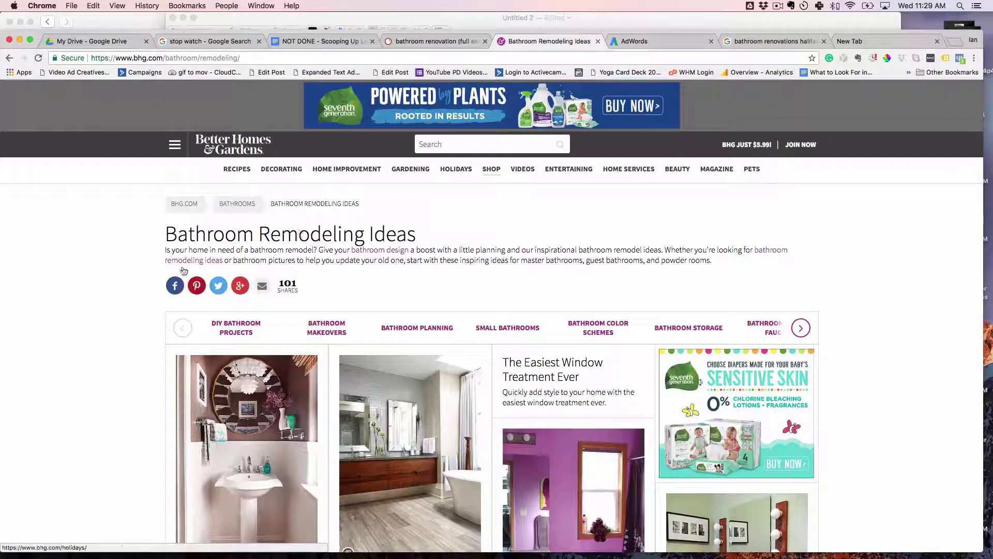
left_click(641, 43)
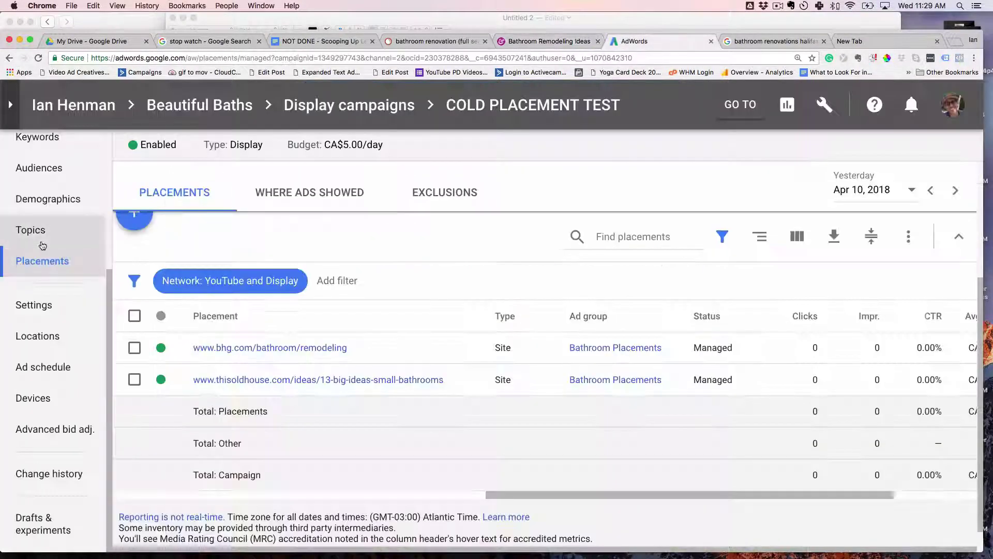
scroll(63, 290, "up", 5)
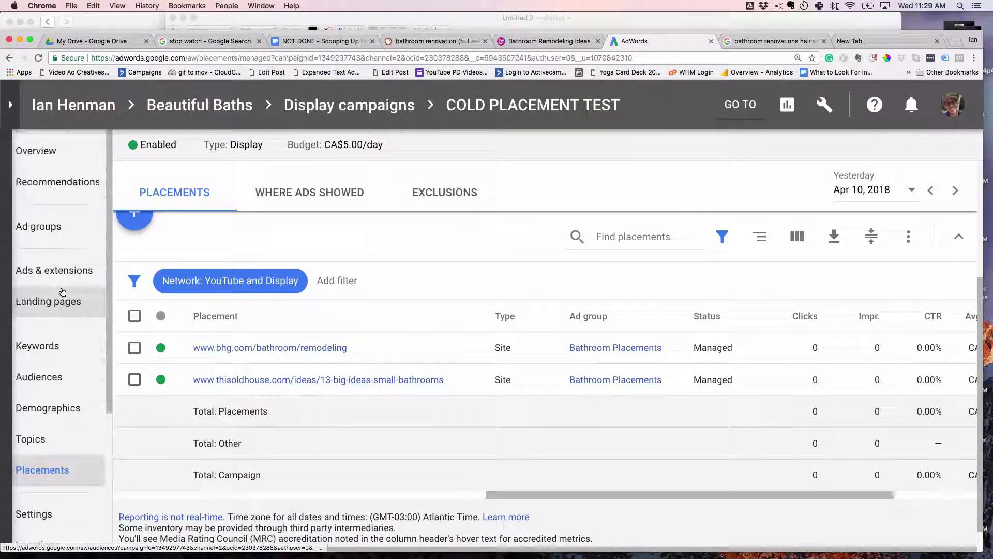
List ads of every status across all Display campaigns.
left_click(60, 279)
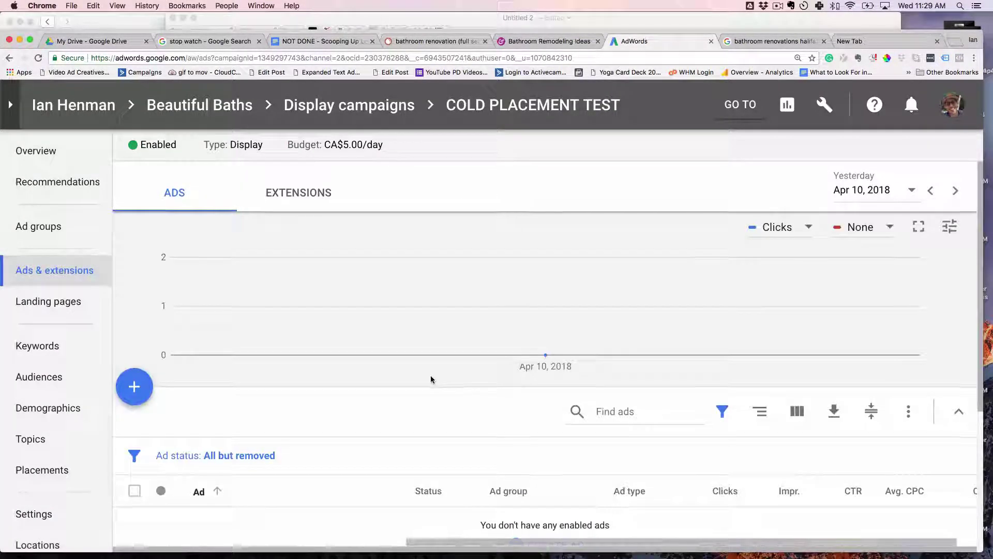
scroll(221, 361, "down", 5)
scroll(207, 368, "up", 5)
left_click(232, 458)
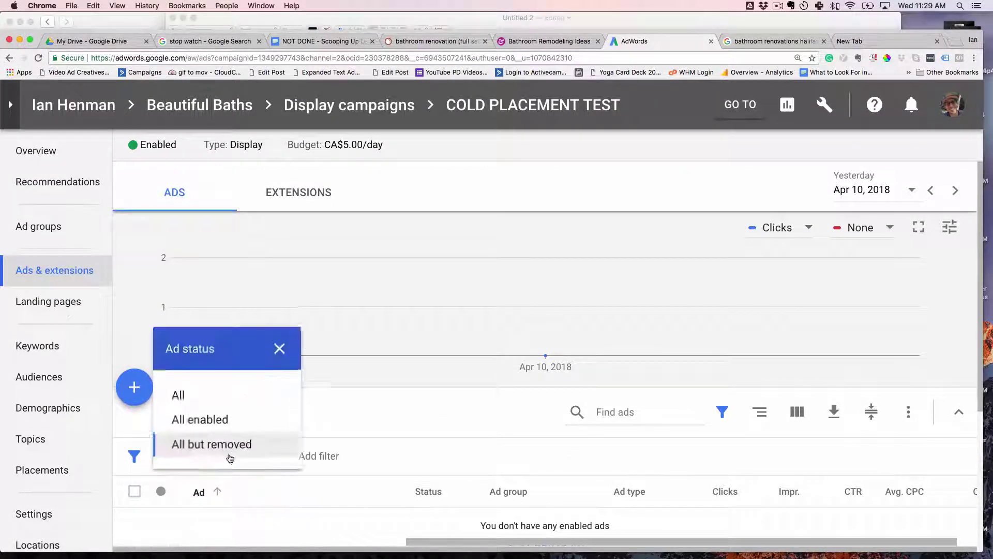
left_click(207, 395)
scroll(328, 395, "down", 5)
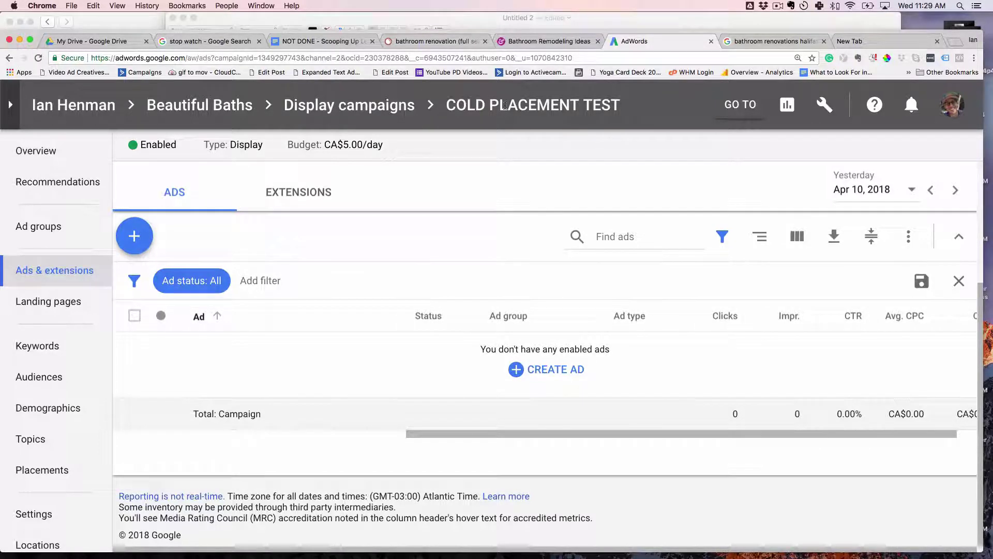
left_click(347, 107)
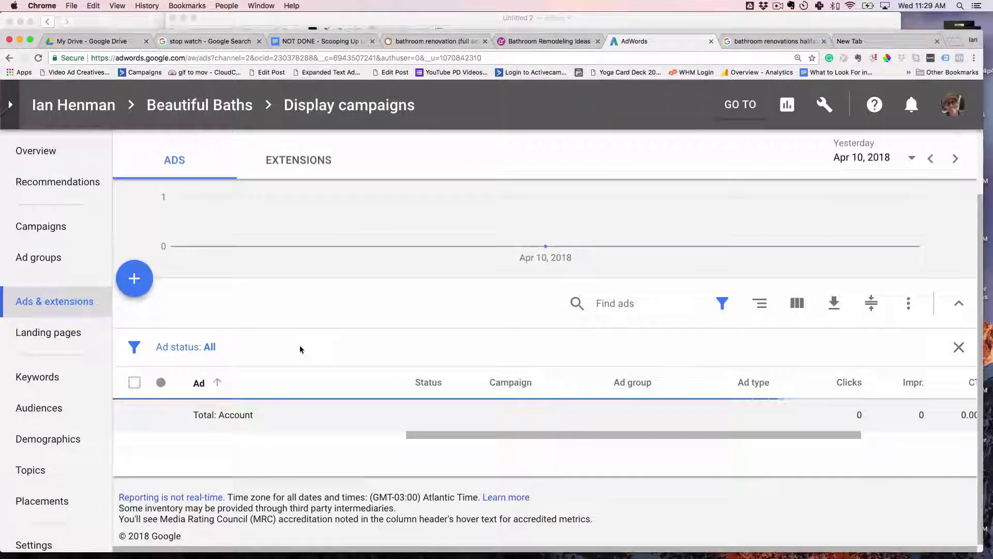
Preview one of the existing Retargeting banner ads, then return to the BHG remodeling page.
left_click(243, 404)
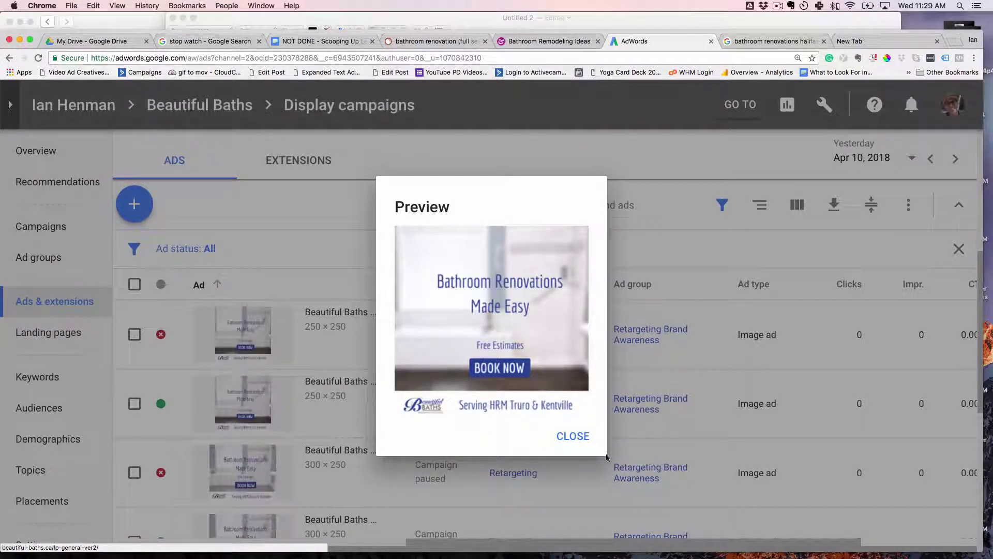
left_click(572, 436)
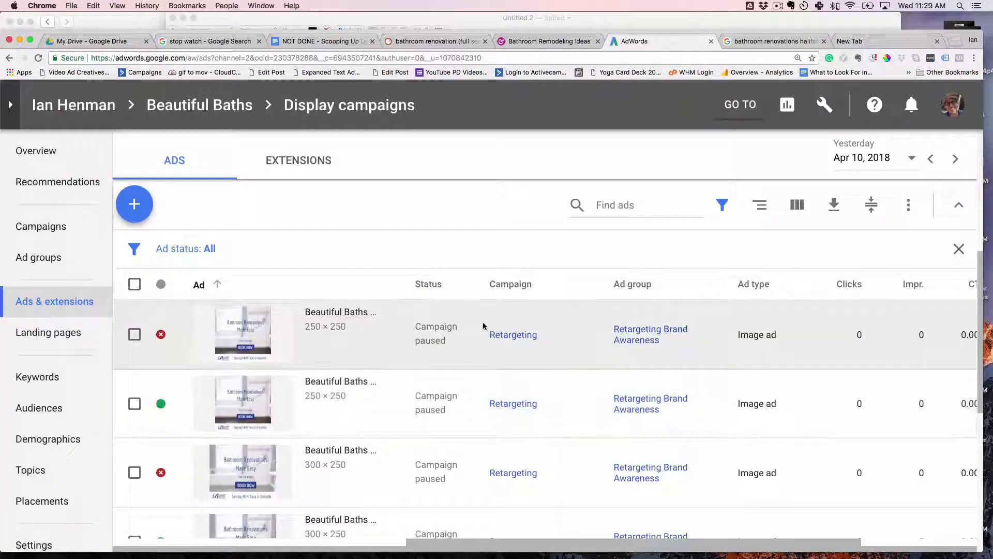
scroll(490, 328, "down", 10)
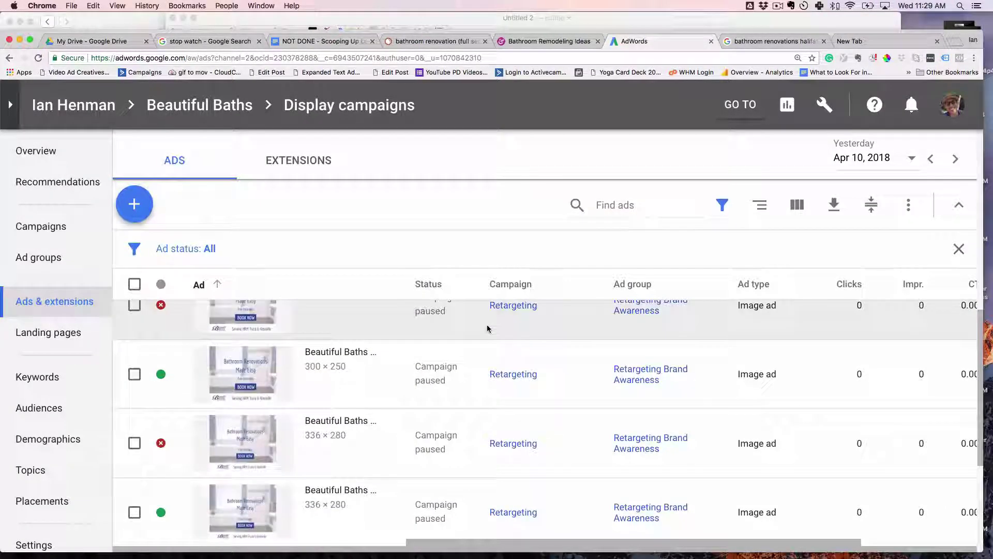
scroll(326, 348, "up", 5)
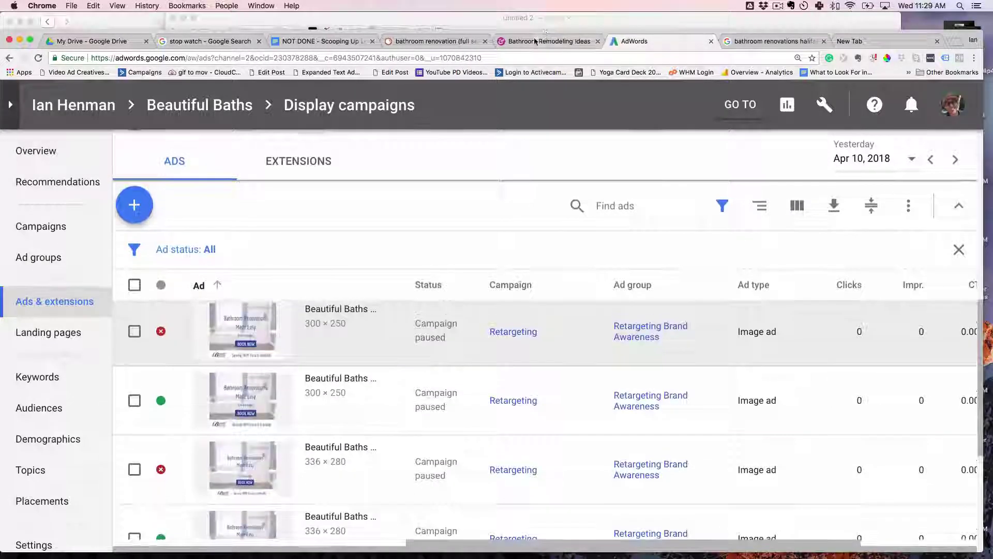
left_click(548, 41)
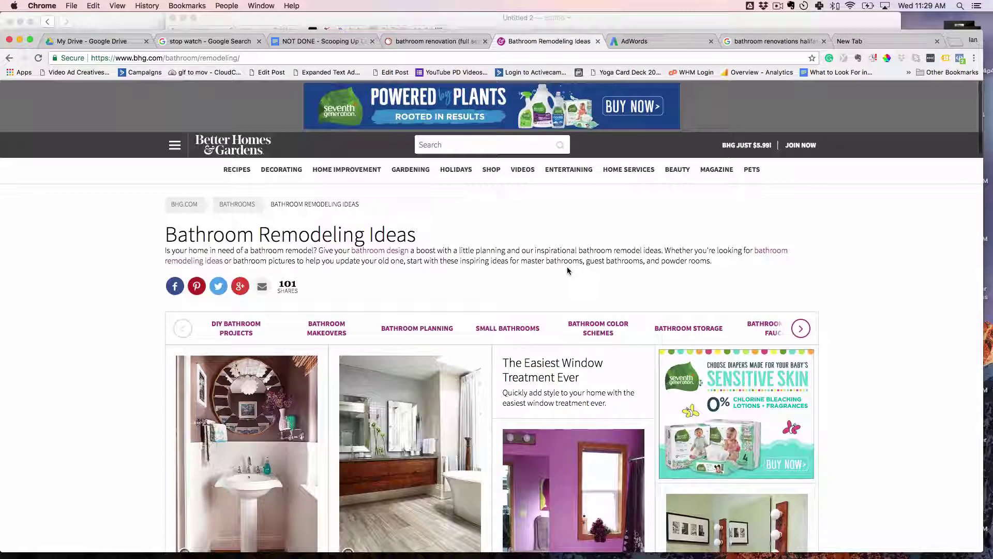
Scroll through the BHG Bathroom Remodeling Ideas page.
scroll(568, 264, "down", 2)
scroll(569, 263, "down", 3)
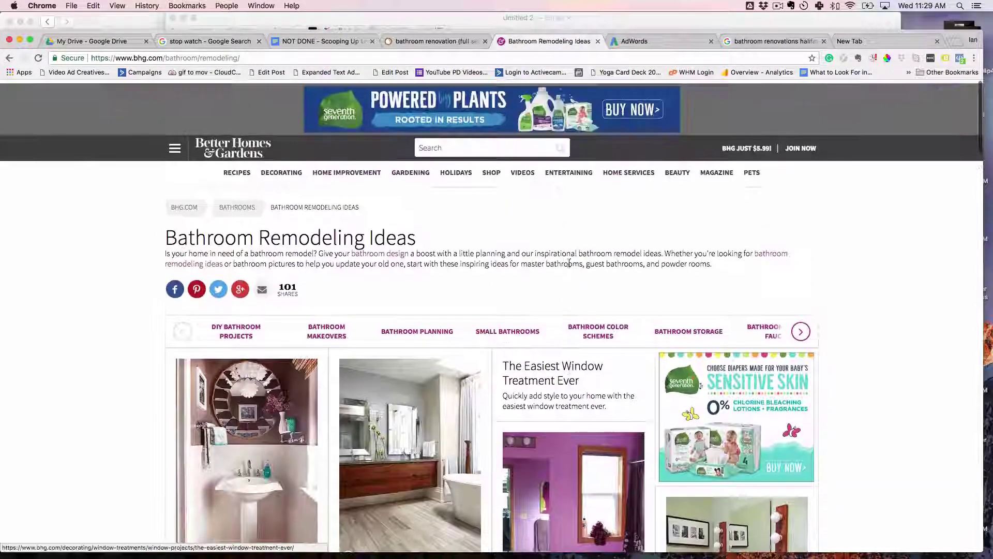
scroll(515, 257, "down", 5)
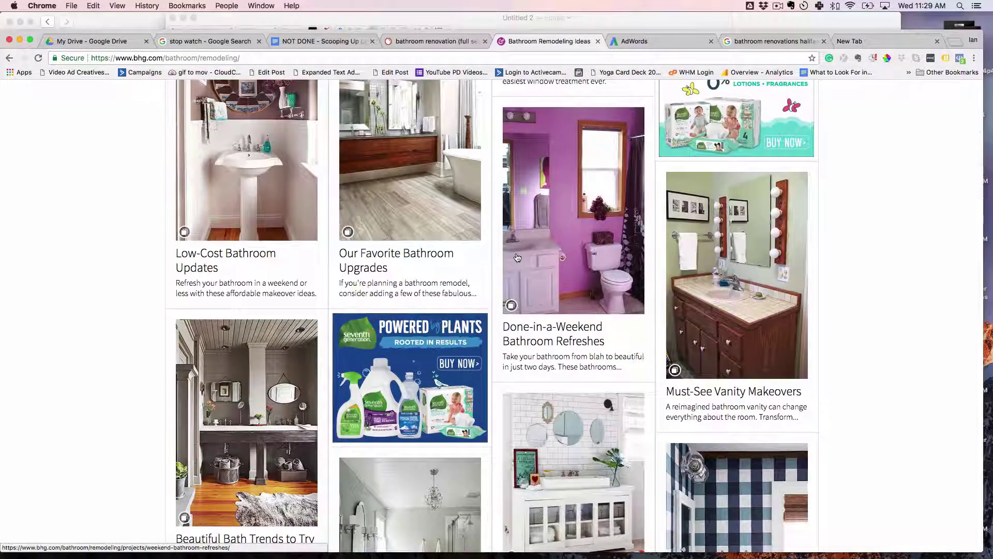
scroll(517, 257, "up", 8)
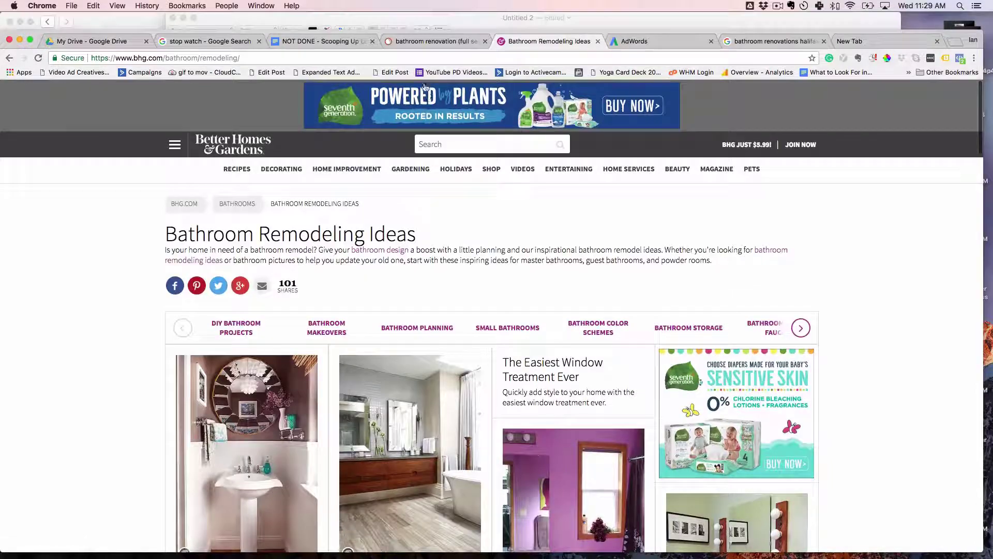
Check the SEMrush bathroom renovation keyword list, then go back to the BHG page.
left_click(414, 43)
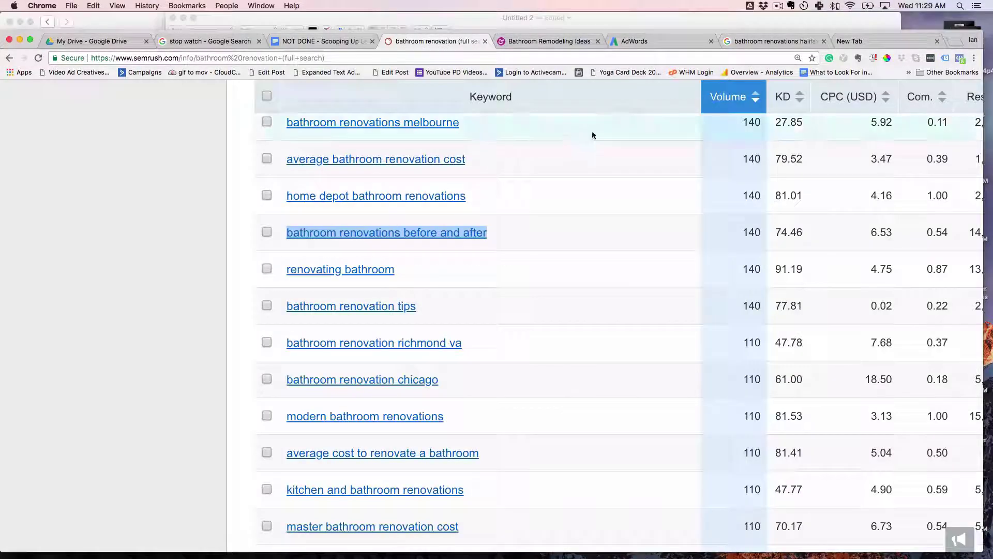
scroll(584, 139, "up", 10)
scroll(580, 142, "up", 15)
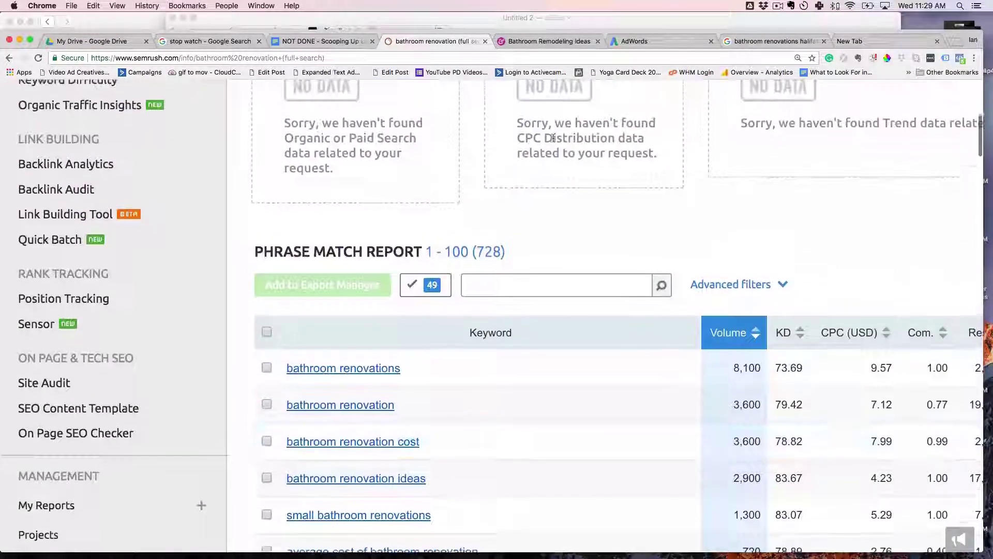
left_click(547, 44)
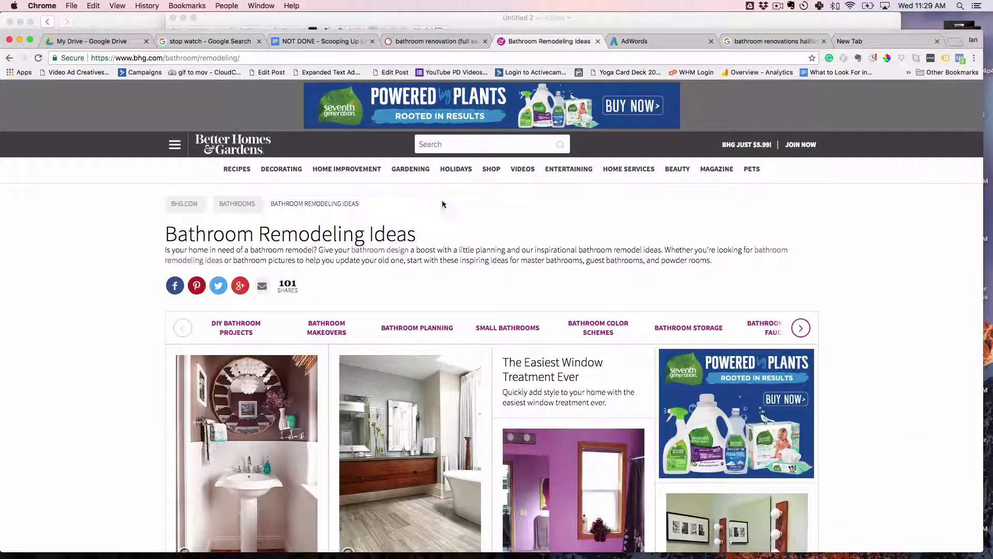
left_click(642, 41)
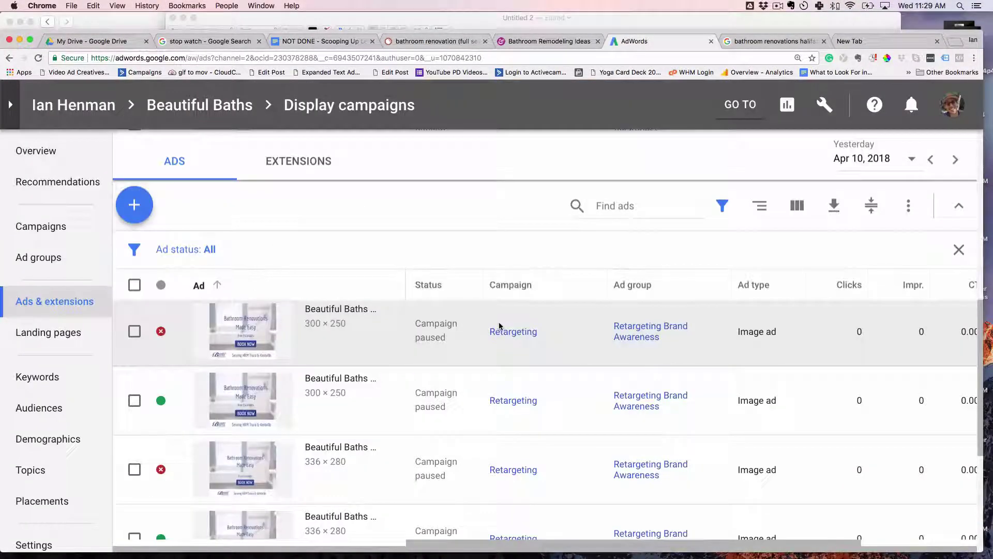